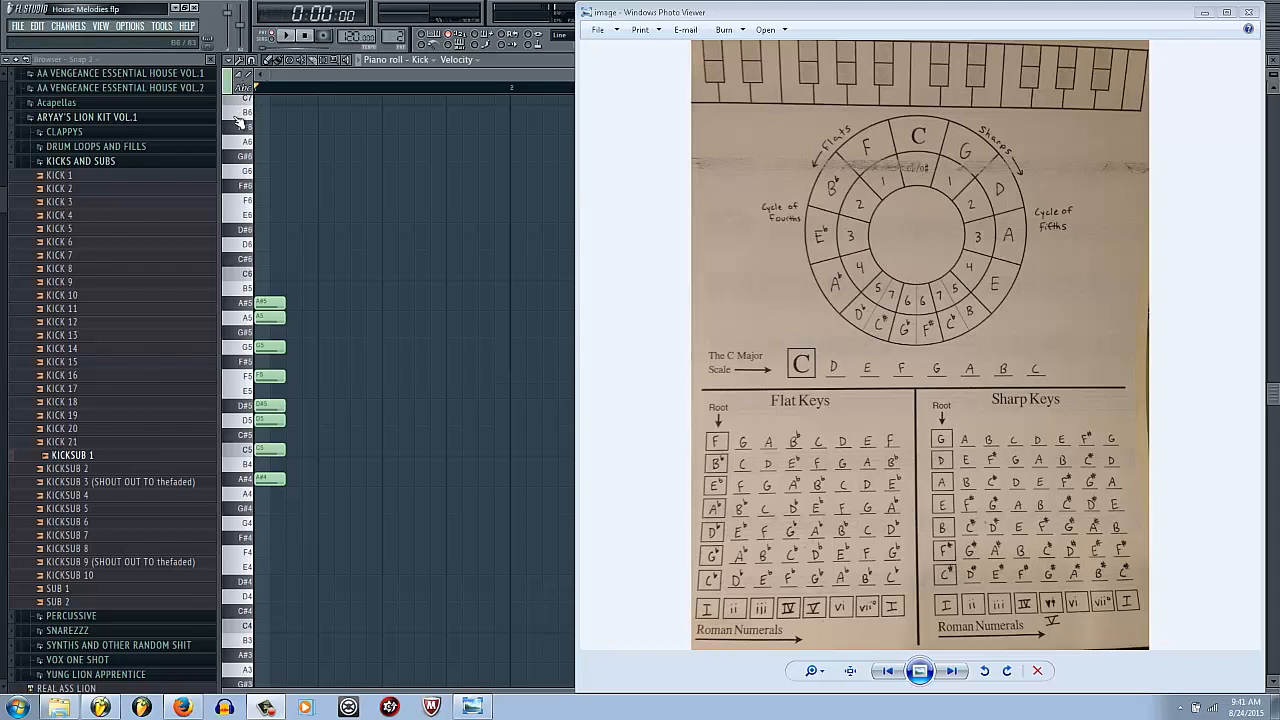
Return to FL Studio and open the Sylenth1 channel's empty piano roll in Pattern 2.
{"action": "left_click", "coordinate": [243, 90]}
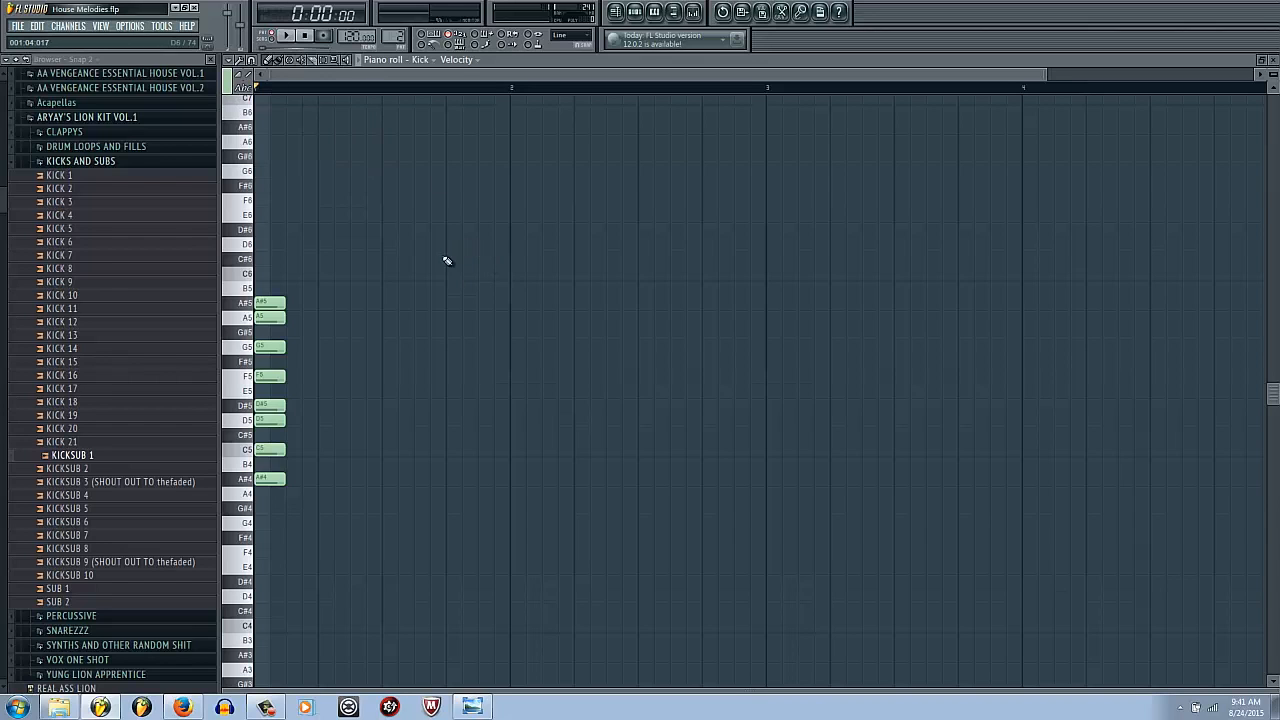
{"action": "key", "text": "F6"}
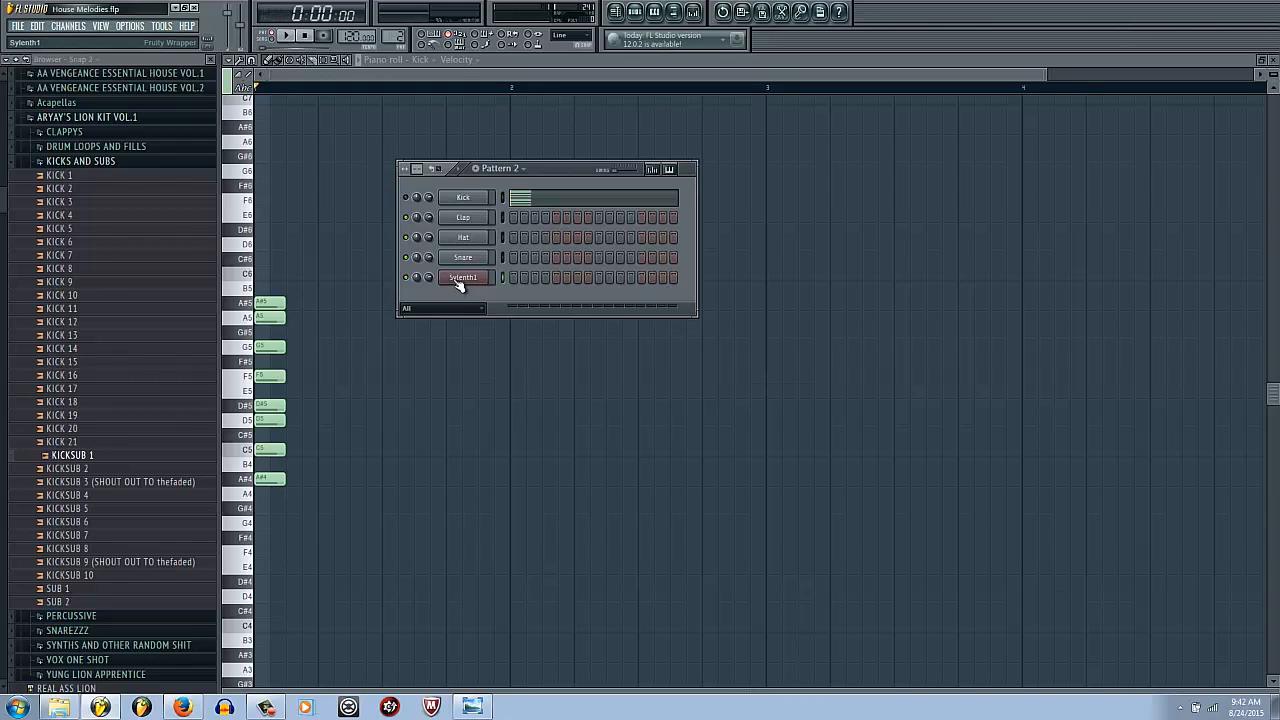
{"action": "right_click", "coordinate": [458, 285]}
{"action": "left_click", "coordinate": [525, 277]}
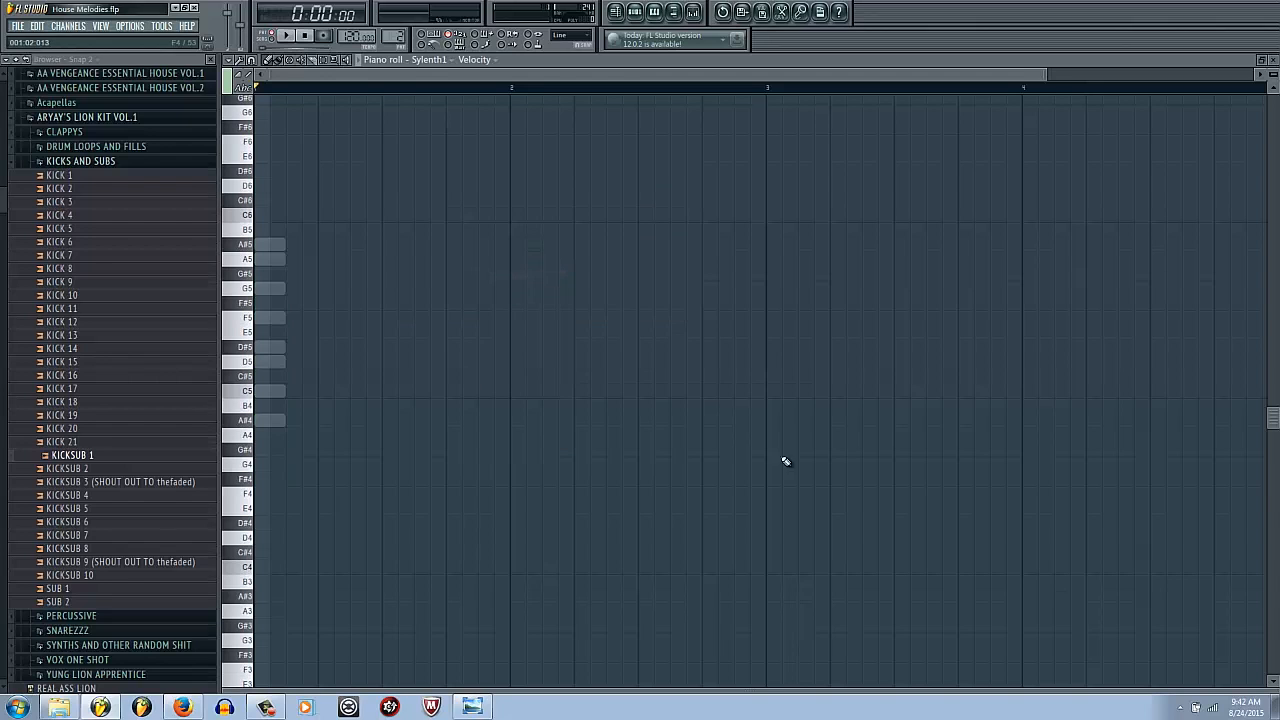
Audition the A#4, D#5 and F5 keys of Sylenth1 on the piano roll keyboard.
{"action": "left_click", "coordinate": [248, 422]}
{"action": "left_click", "coordinate": [251, 352]}
{"action": "left_click", "coordinate": [240, 355]}
{"action": "left_click", "coordinate": [238, 320]}
{"action": "key", "text": "F6"}
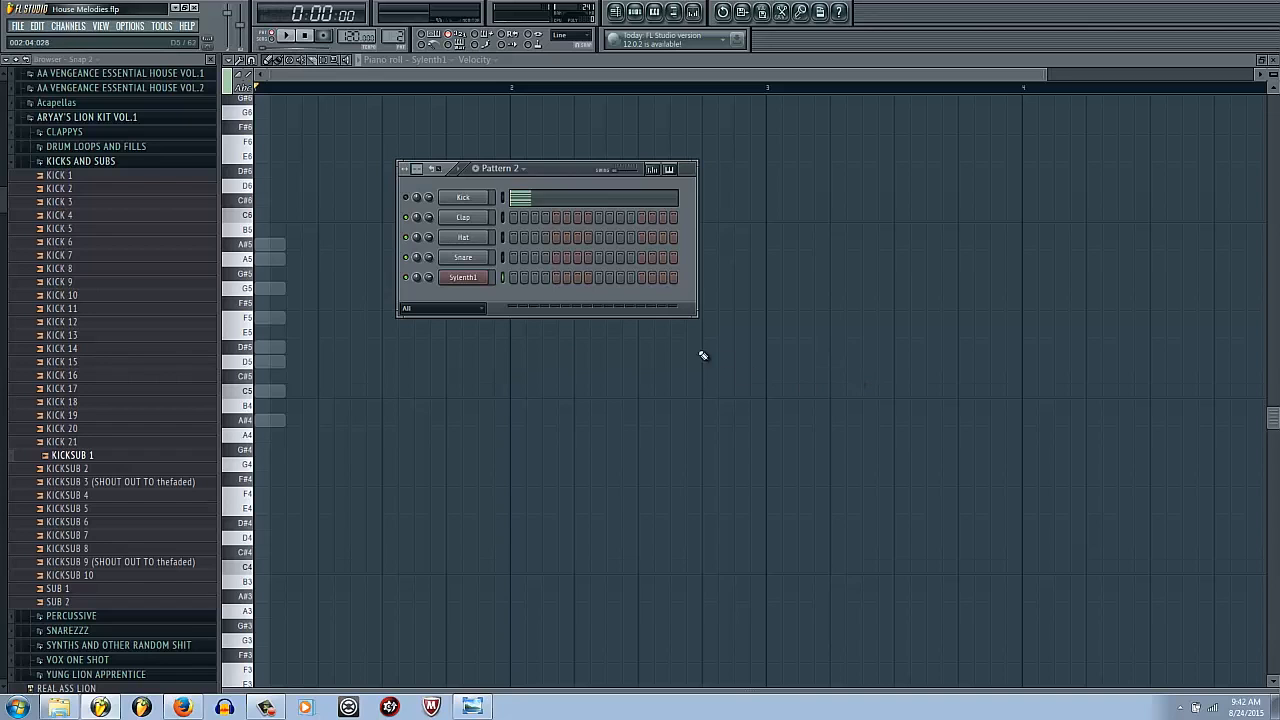
{"action": "key", "text": "F6"}
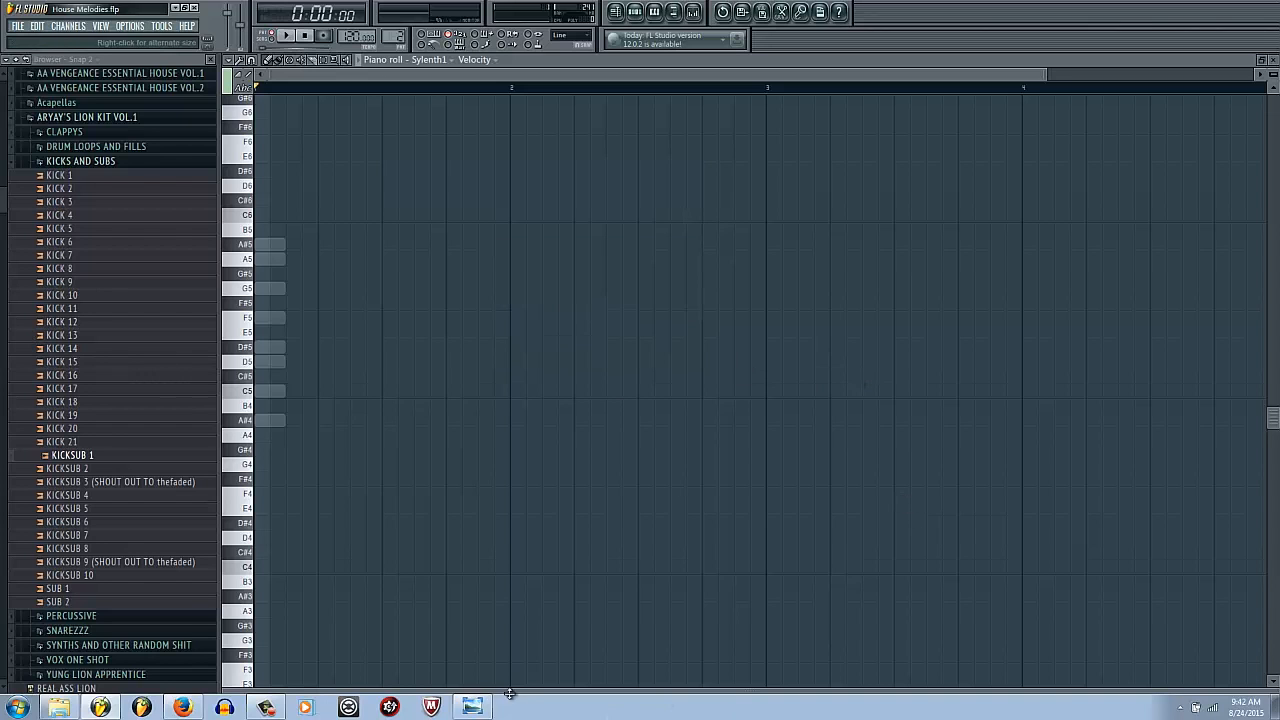
Consult the circle-of-fifths and key scale chart in Windows Photo Viewer against the ghost notes in the piano roll.
{"action": "left_click", "coordinate": [472, 706]}
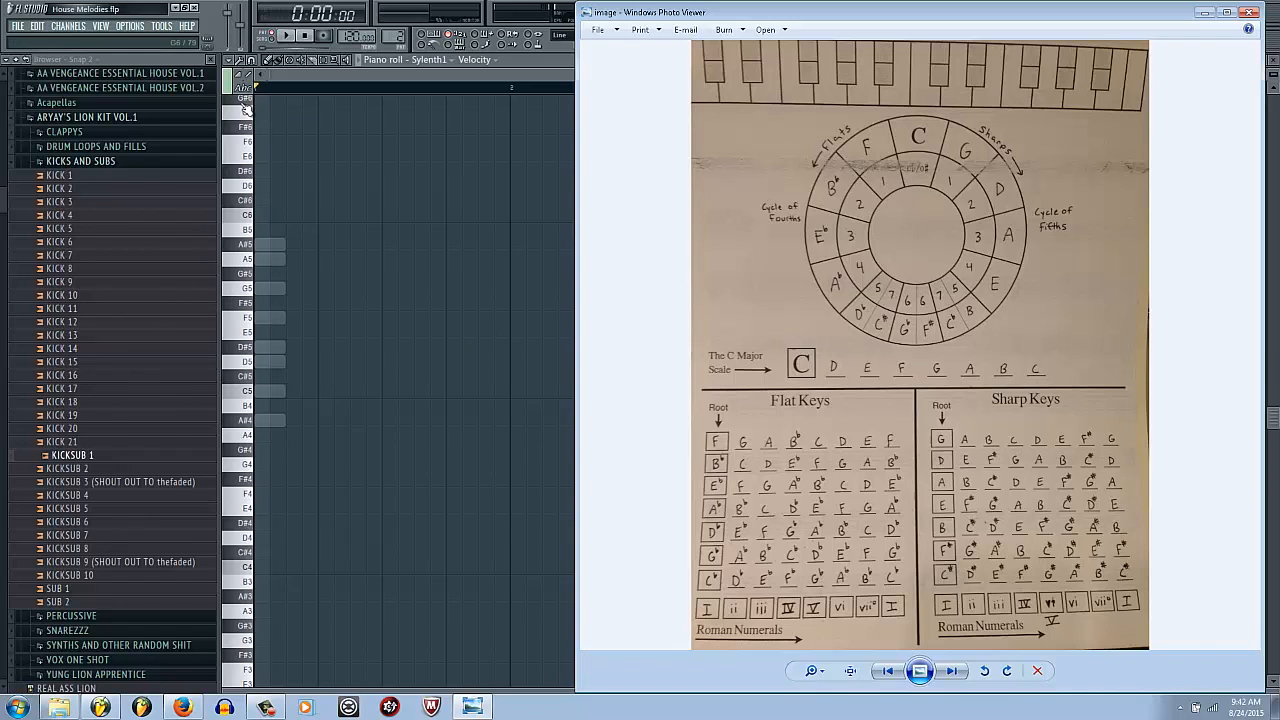
{"action": "left_click", "coordinate": [243, 89]}
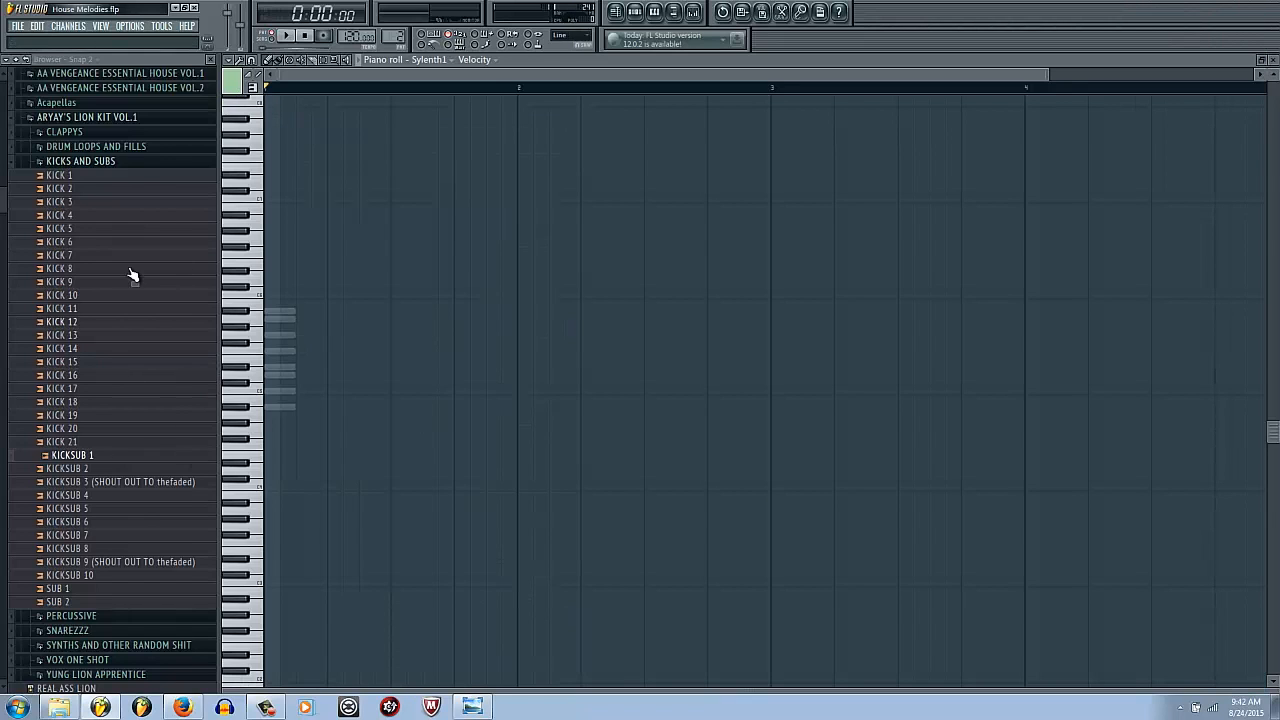
{"action": "left_click", "coordinate": [261, 88]}
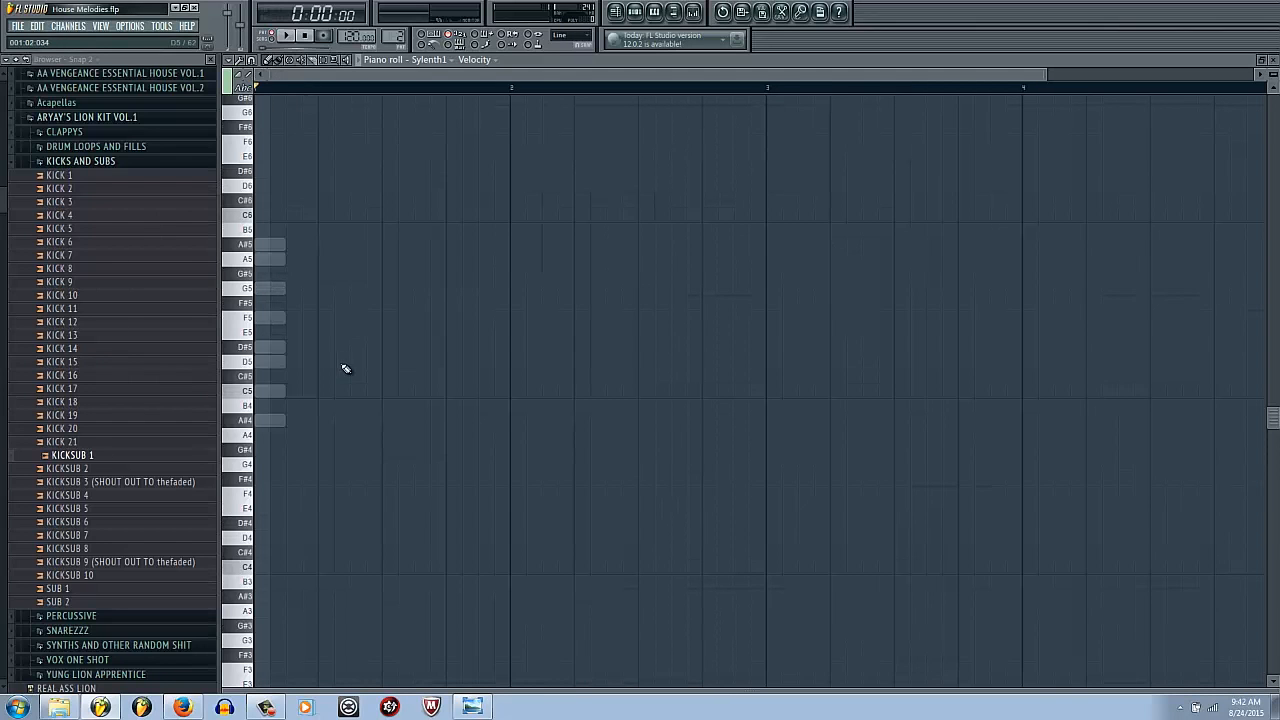
{"action": "left_click", "coordinate": [472, 706]}
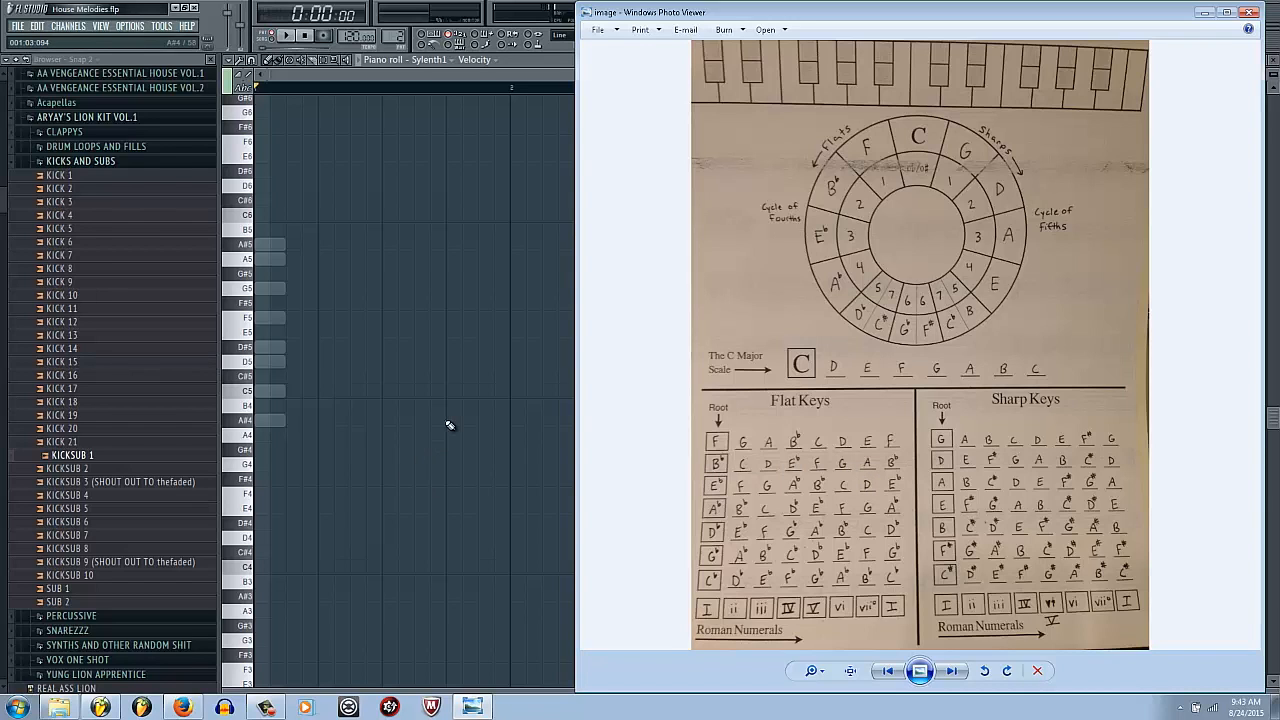
{"action": "left_click", "coordinate": [420, 415]}
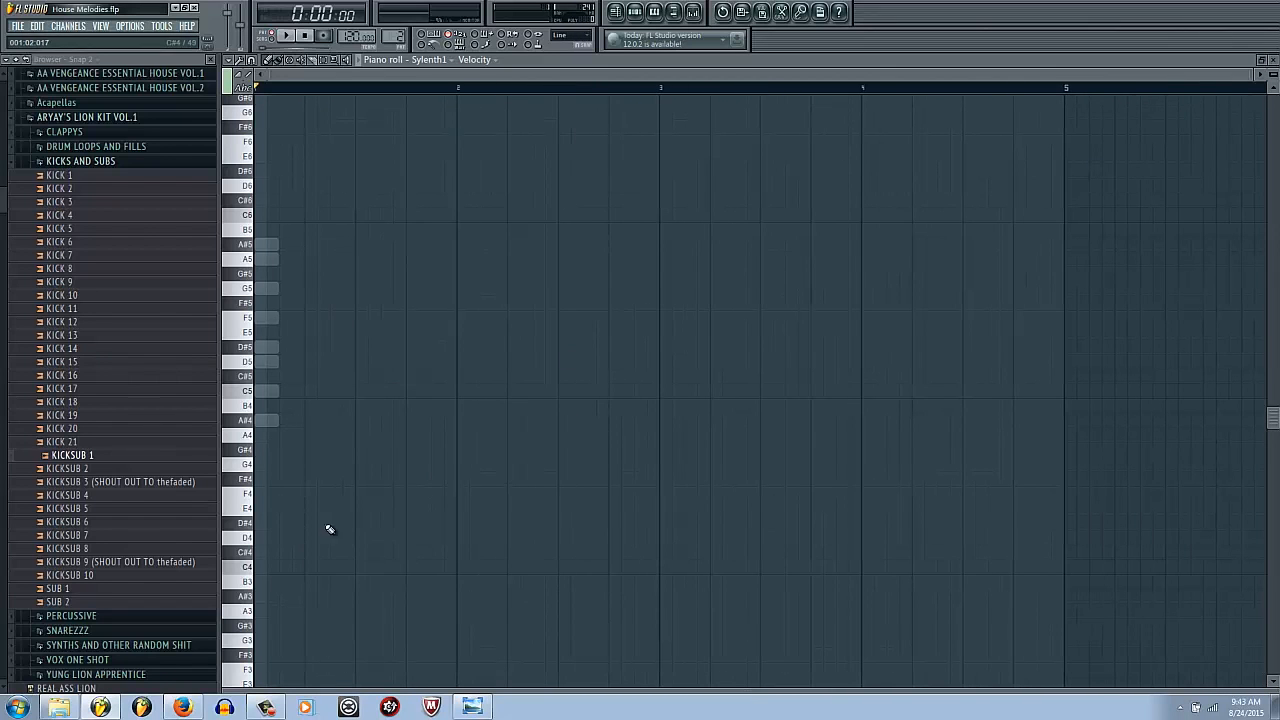
Place a half-beat G5 note in the Sylenth1 piano roll, starting half a beat into bar 1.
{"action": "key", "text": "F6"}
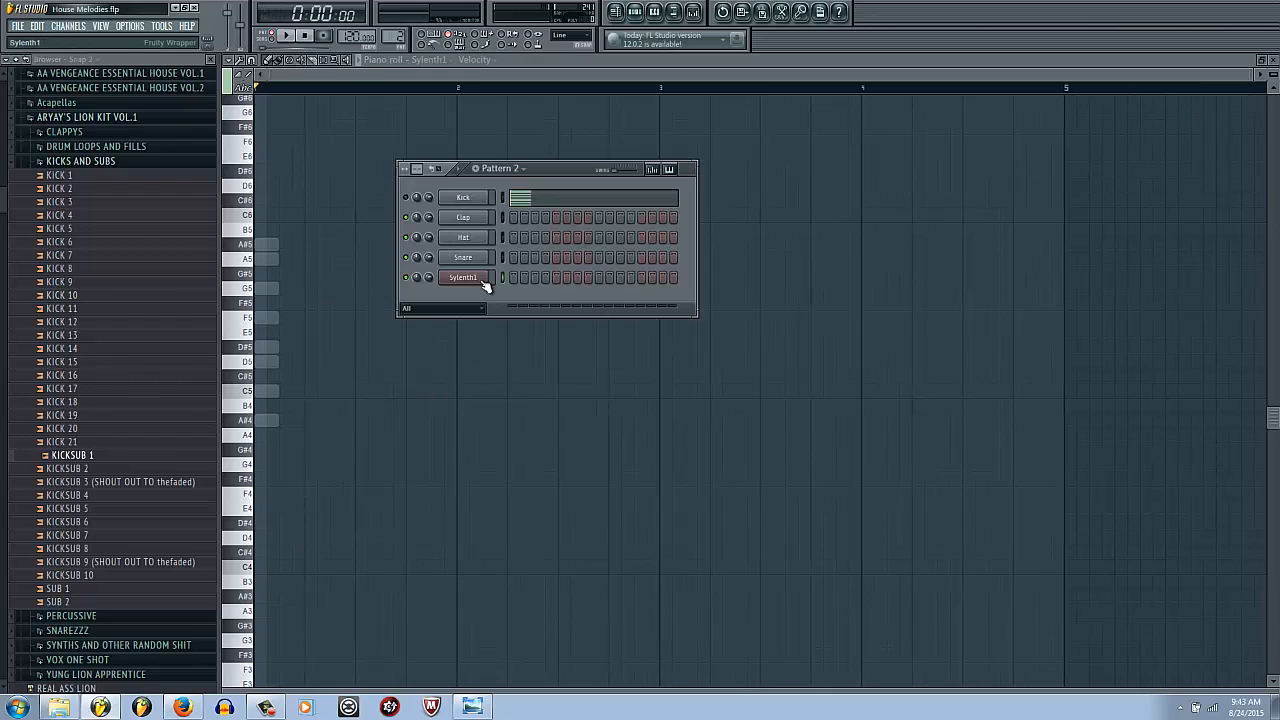
{"action": "key", "text": "F6"}
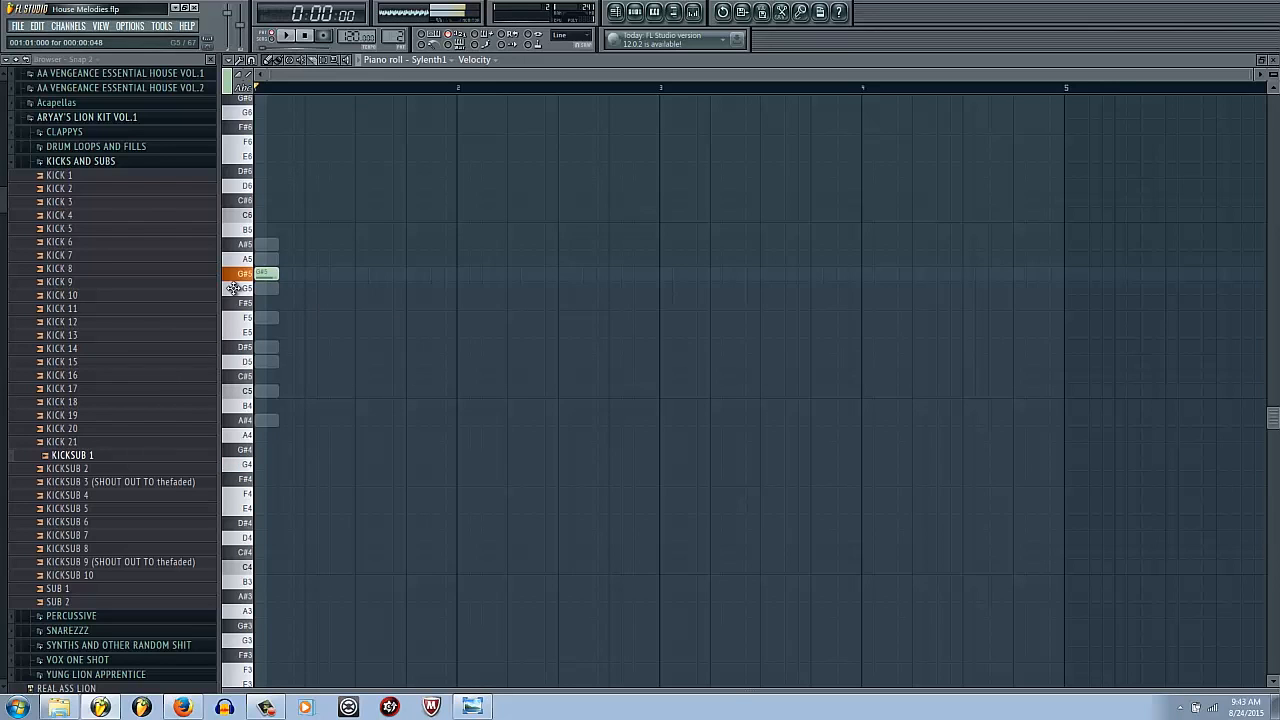
{"action": "left_click_drag", "start_coordinate": [262, 288], "coordinate": [288, 288]}
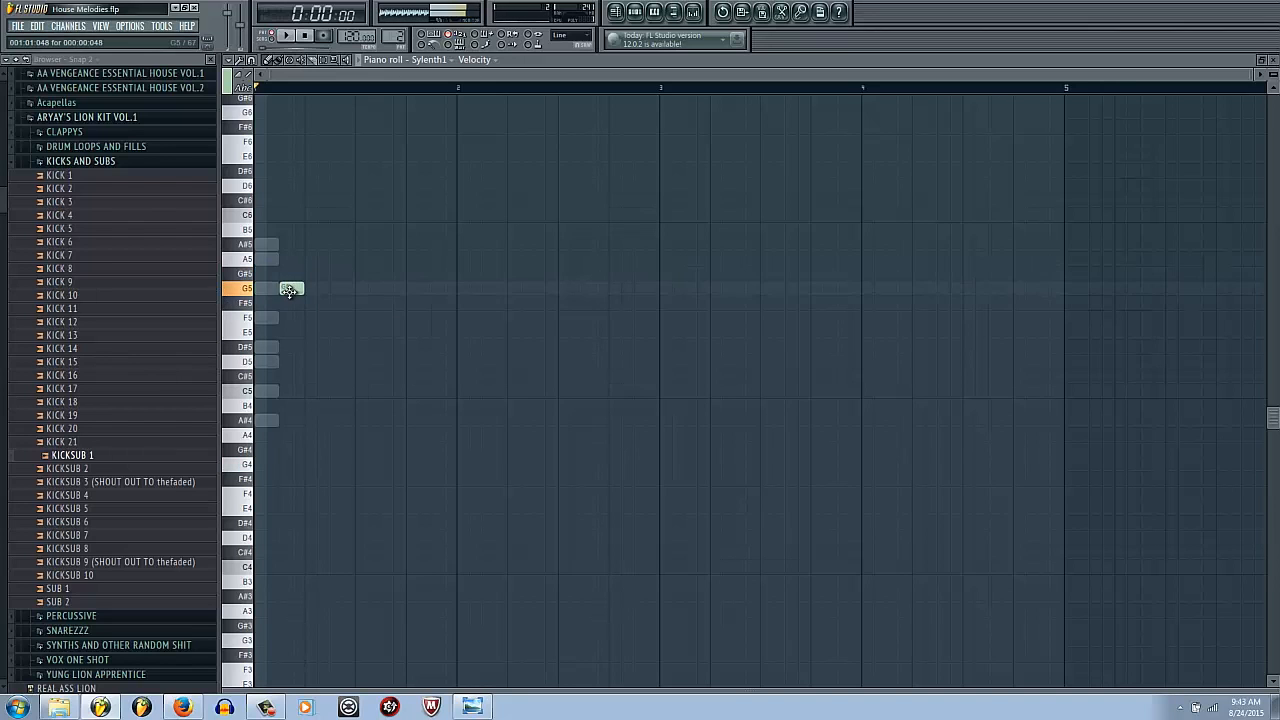
Collapse the ARYAY'S LION KIT VOL.1 folder and the Trapstep pack's Snare Drums and Kick Drums folders in the sample browser.
{"action": "key", "text": "F6"}
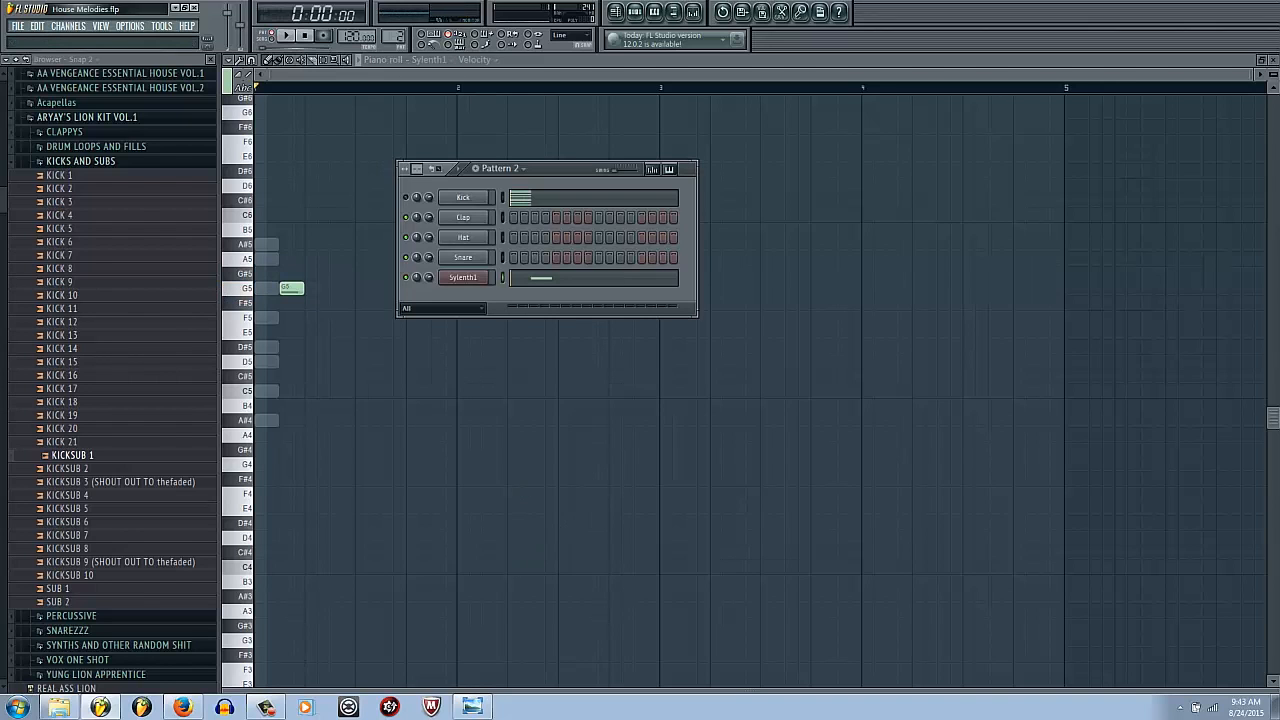
{"action": "left_click", "coordinate": [90, 161]}
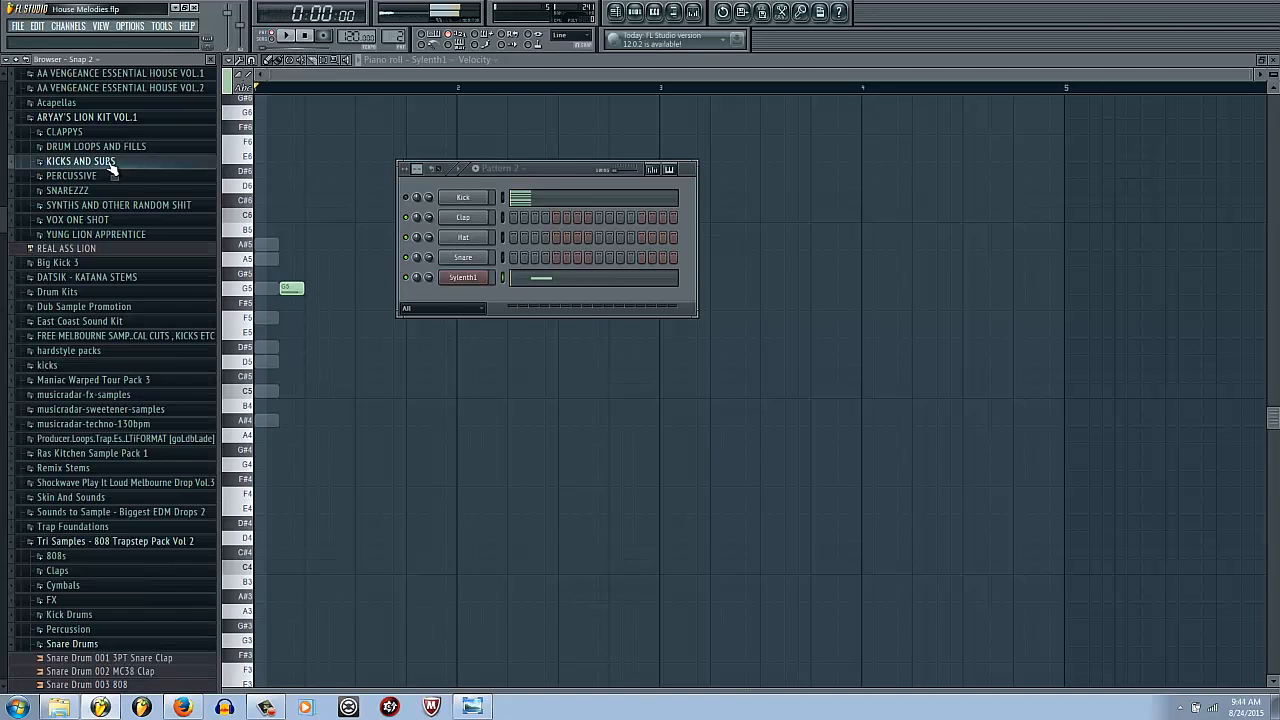
{"action": "left_click", "coordinate": [92, 118]}
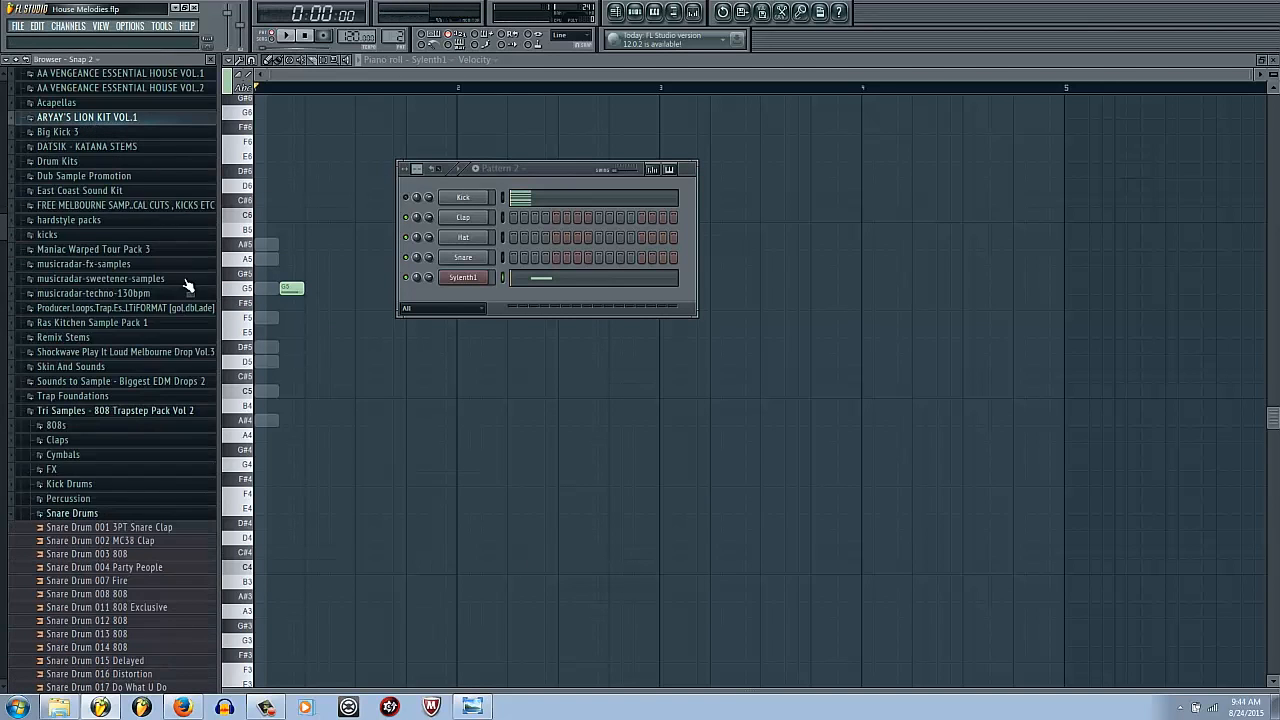
{"action": "left_click", "coordinate": [75, 513]}
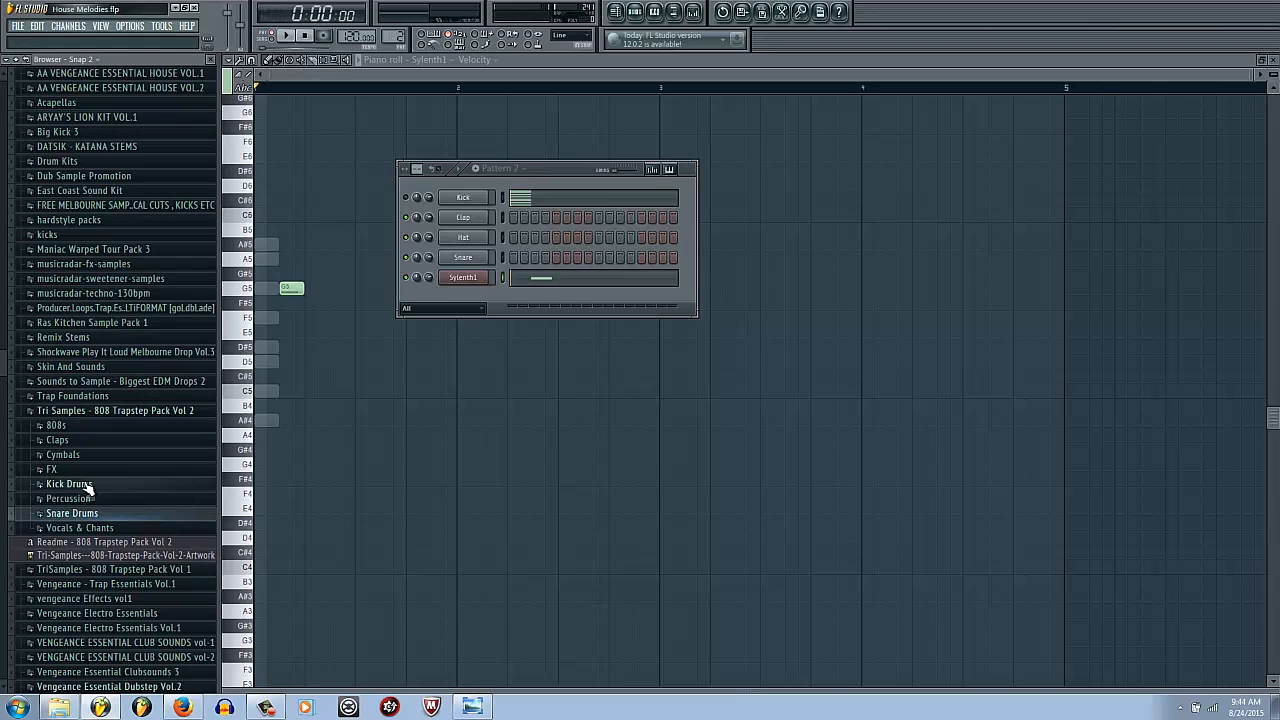
{"action": "left_click", "coordinate": [86, 484]}
{"action": "scroll", "coordinate": [115, 200], "scroll_direction": "up", "scroll_amount": 3}
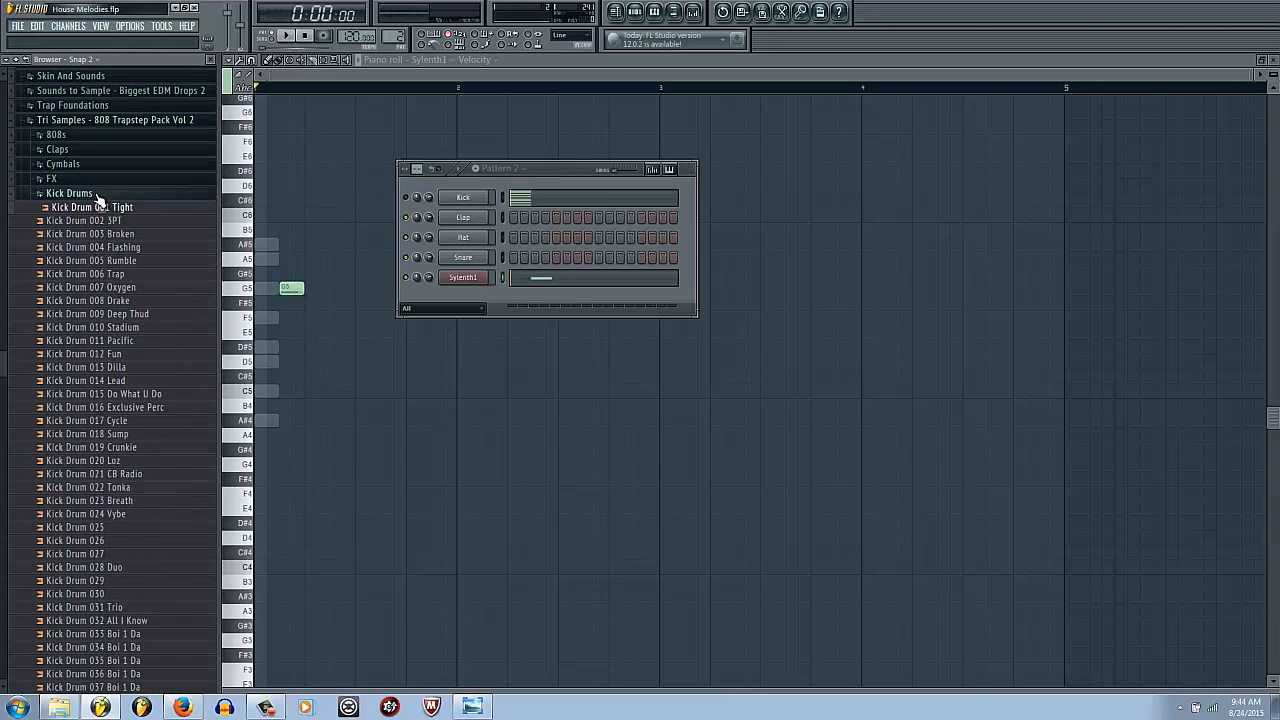
{"action": "left_click", "coordinate": [98, 195]}
Preview samples from the VDUB2 Kicks folder and load VDUB2 Kick 003 onto the Clap channel.
{"action": "scroll", "coordinate": [120, 318], "scroll_direction": "down", "scroll_amount": 10}
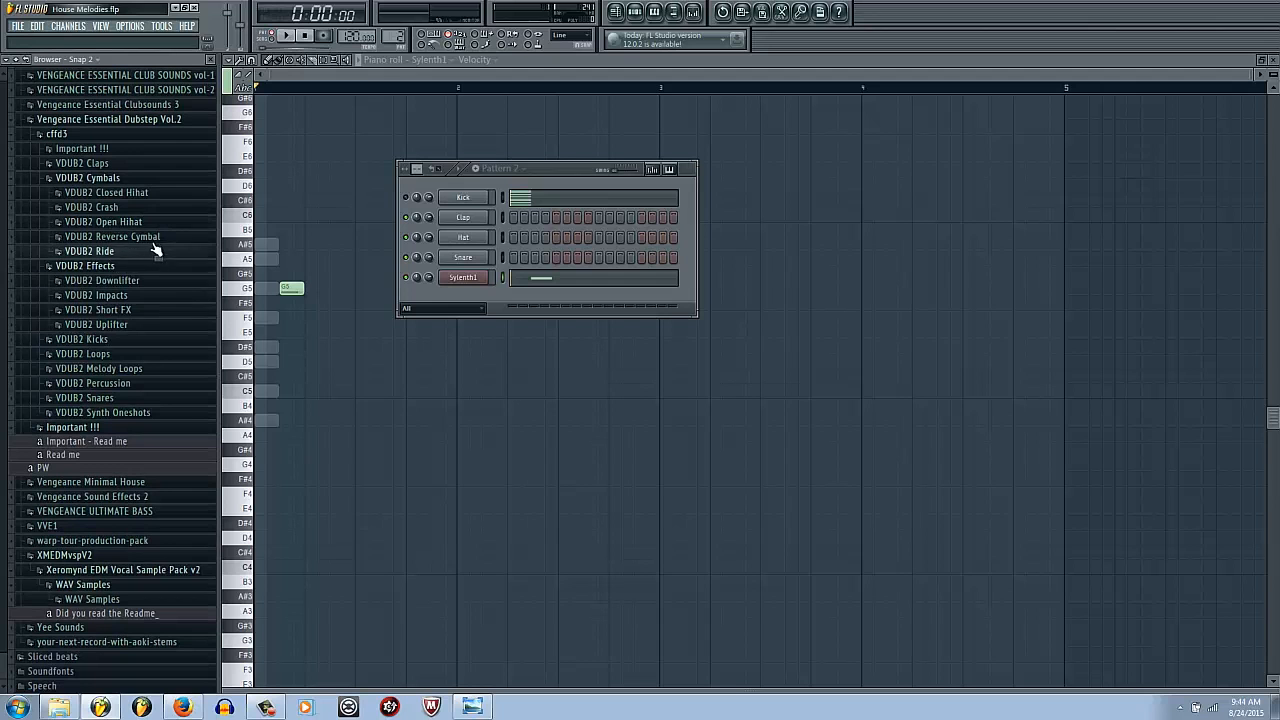
{"action": "left_click", "coordinate": [115, 325]}
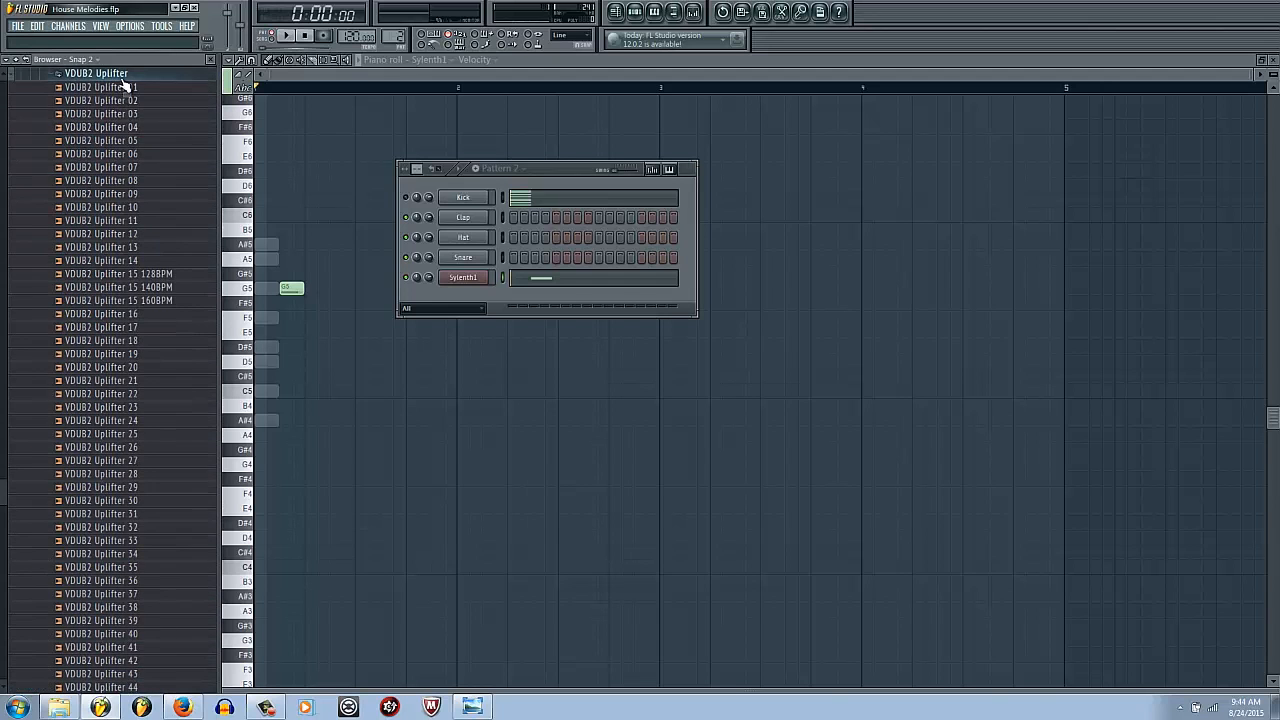
{"action": "left_click", "coordinate": [121, 79]}
{"action": "left_click", "coordinate": [126, 349]}
{"action": "left_click", "coordinate": [103, 262]}
{"action": "left_click", "coordinate": [115, 128]}
{"action": "left_click", "coordinate": [120, 88]}
{"action": "left_click", "coordinate": [116, 101]}
{"action": "left_click", "coordinate": [116, 114]}
{"action": "left_click_drag", "start_coordinate": [117, 114], "coordinate": [468, 218]}
Fill every fourth step of the VDUB2 Kick 003 channel.
{"action": "right_click", "coordinate": [488, 214]}
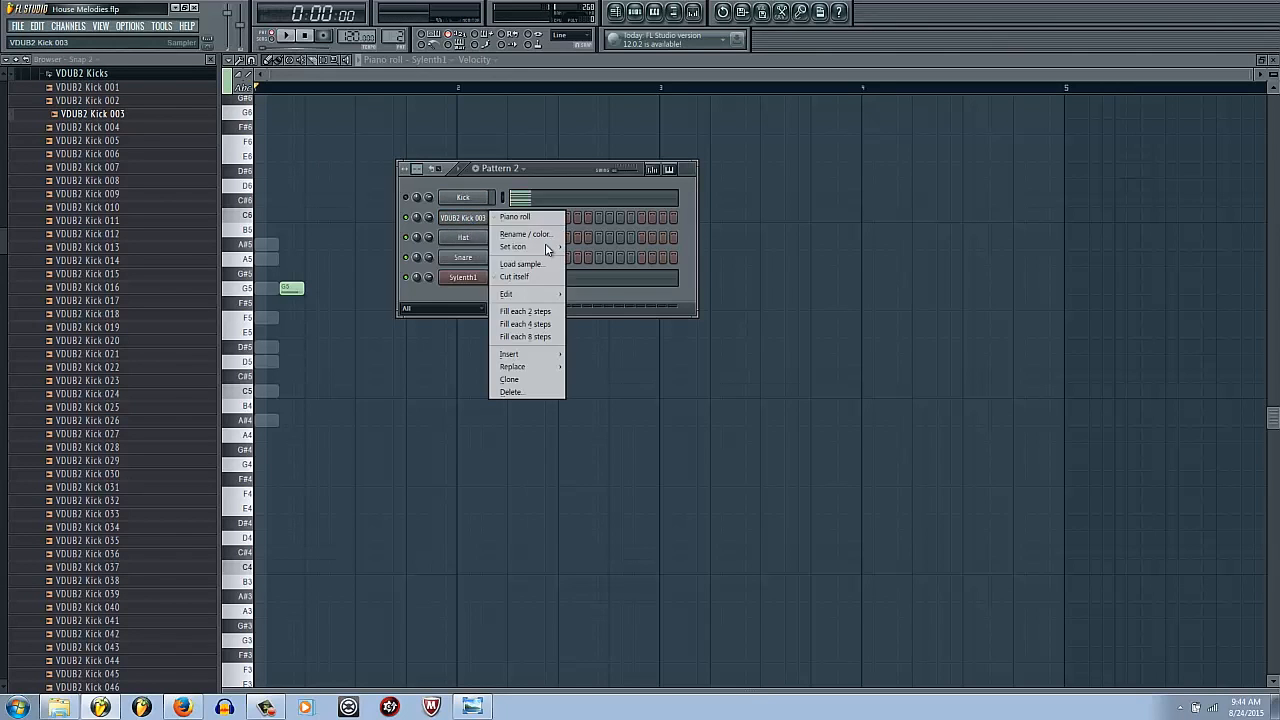
{"action": "left_click", "coordinate": [540, 324]}
{"action": "key", "text": "F6"}
{"action": "key", "text": "F6"}
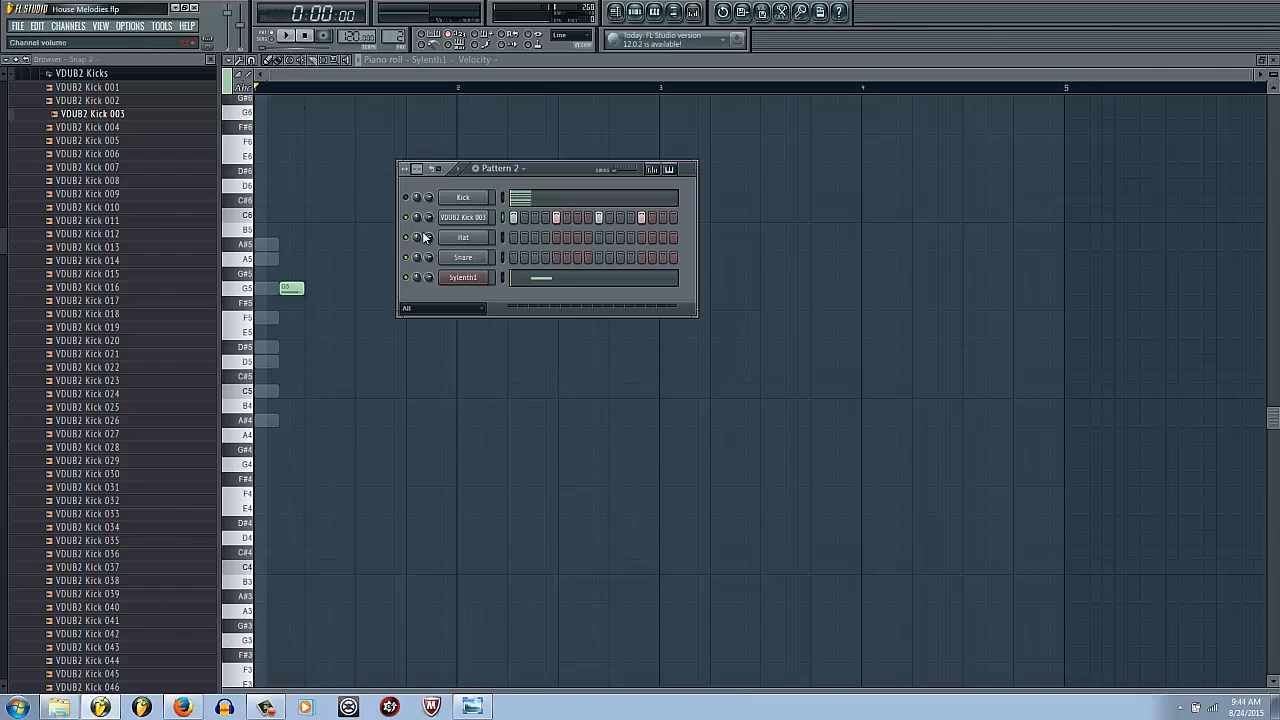
Shorten the G5 note in the Sylenth1 piano roll to a quarter beat and play the pattern.
{"action": "left_click", "coordinate": [546, 277]}
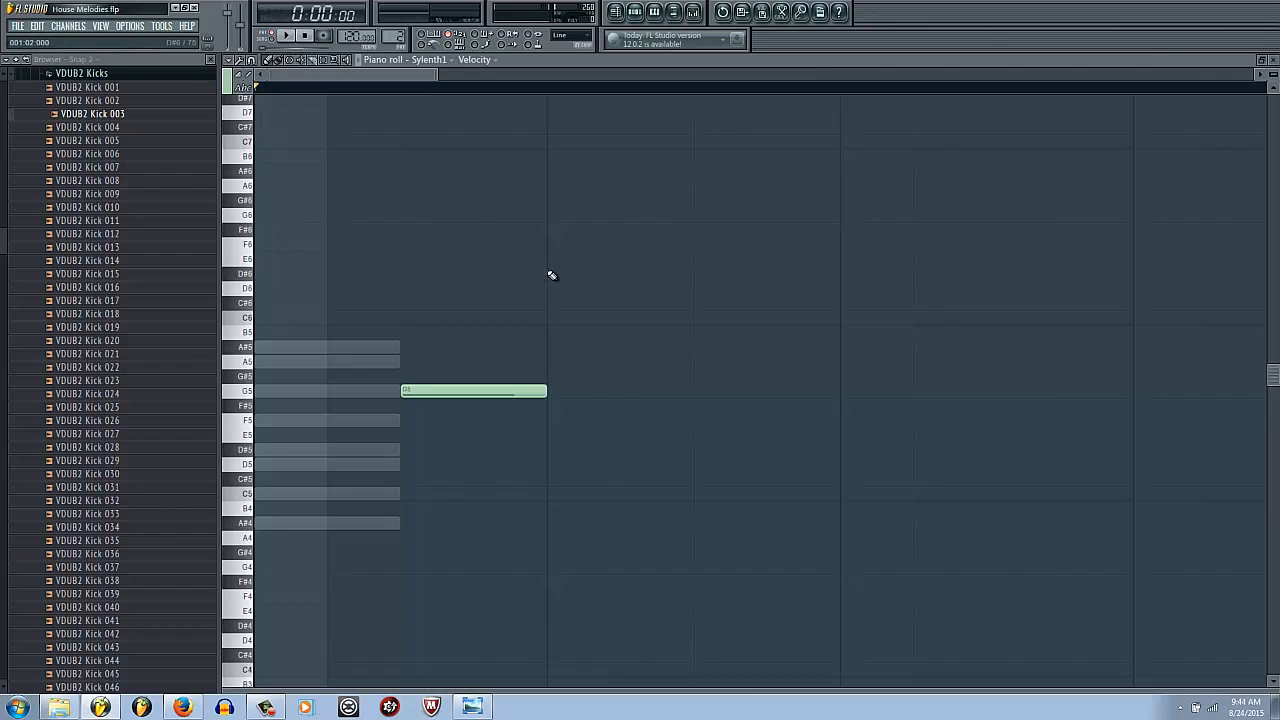
{"action": "left_click_drag", "start_coordinate": [545, 391], "coordinate": [486, 402]}
{"action": "key", "text": "space"}
{"action": "key", "text": "space"}
Add a quarter-beat D5 note at beat 2 and a D#5 note half a beat after it, checking with playback.
{"action": "scroll", "coordinate": [518, 412], "scroll_direction": "down", "scroll_amount": 3}
{"action": "left_click_drag", "start_coordinate": [396, 453], "coordinate": [346, 451]}
{"action": "key", "text": "space"}
{"action": "key", "text": "space"}
{"action": "scroll", "coordinate": [350, 512], "scroll_direction": "up", "scroll_amount": 2}
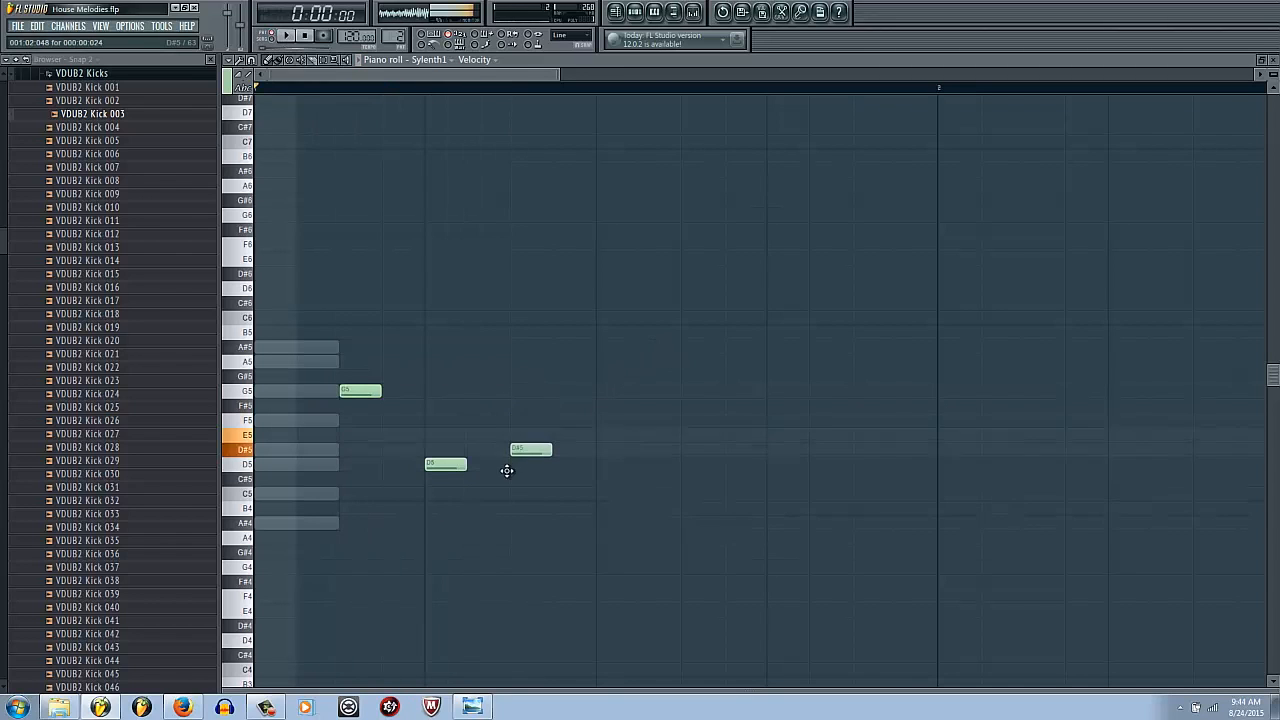
Move the D#5 note to the start of beat 3 while listening to the pattern.
{"action": "left_click_drag", "start_coordinate": [511, 436], "coordinate": [571, 446]}
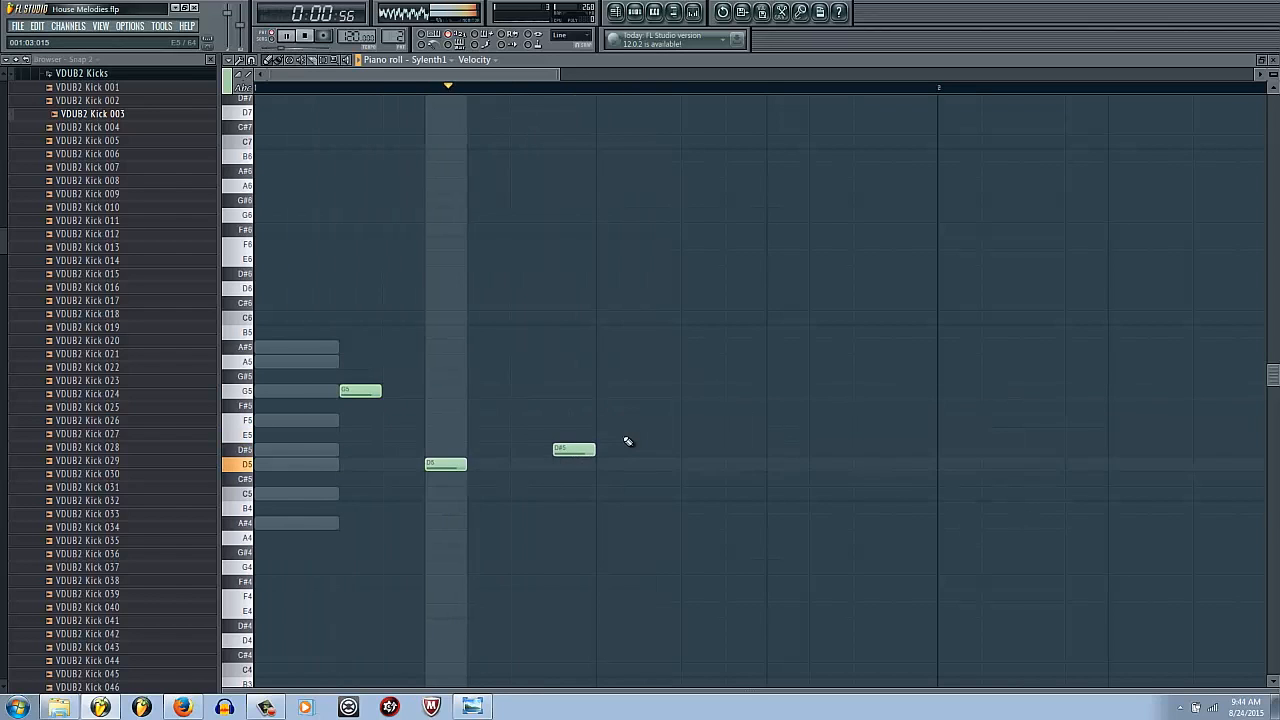
{"action": "left_click_drag", "start_coordinate": [558, 449], "coordinate": [602, 451]}
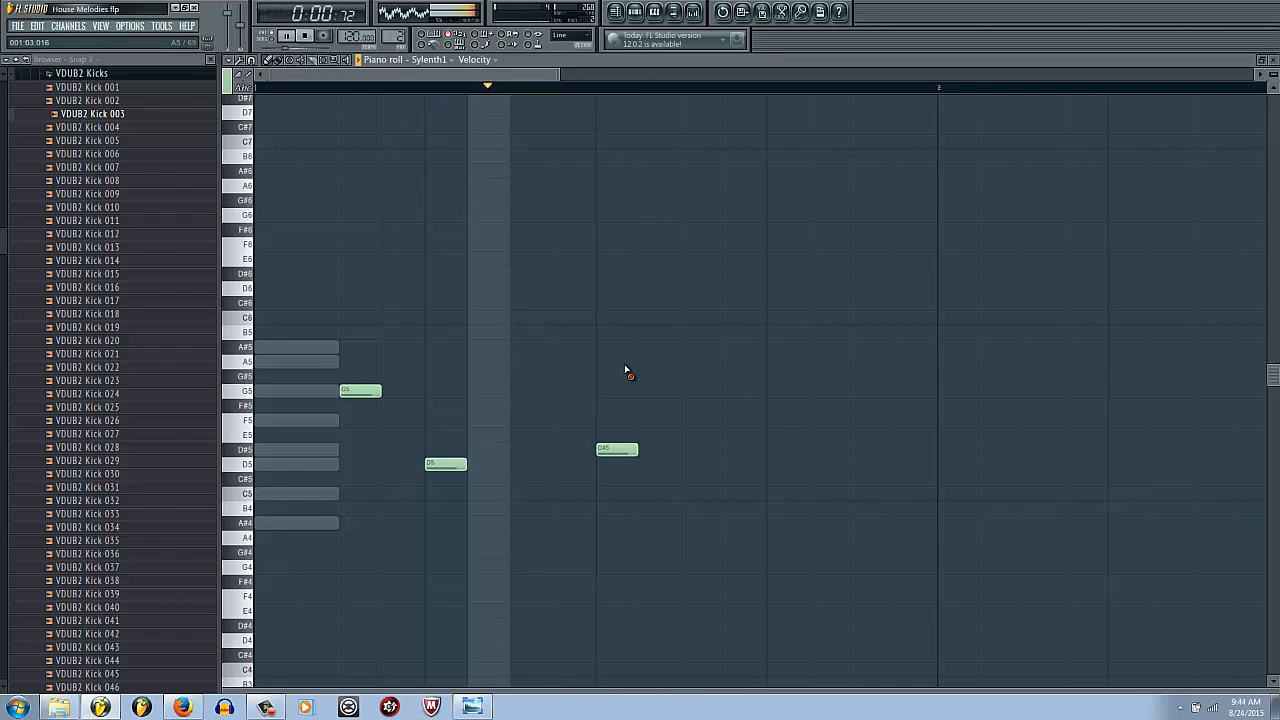
{"action": "key", "text": "space"}
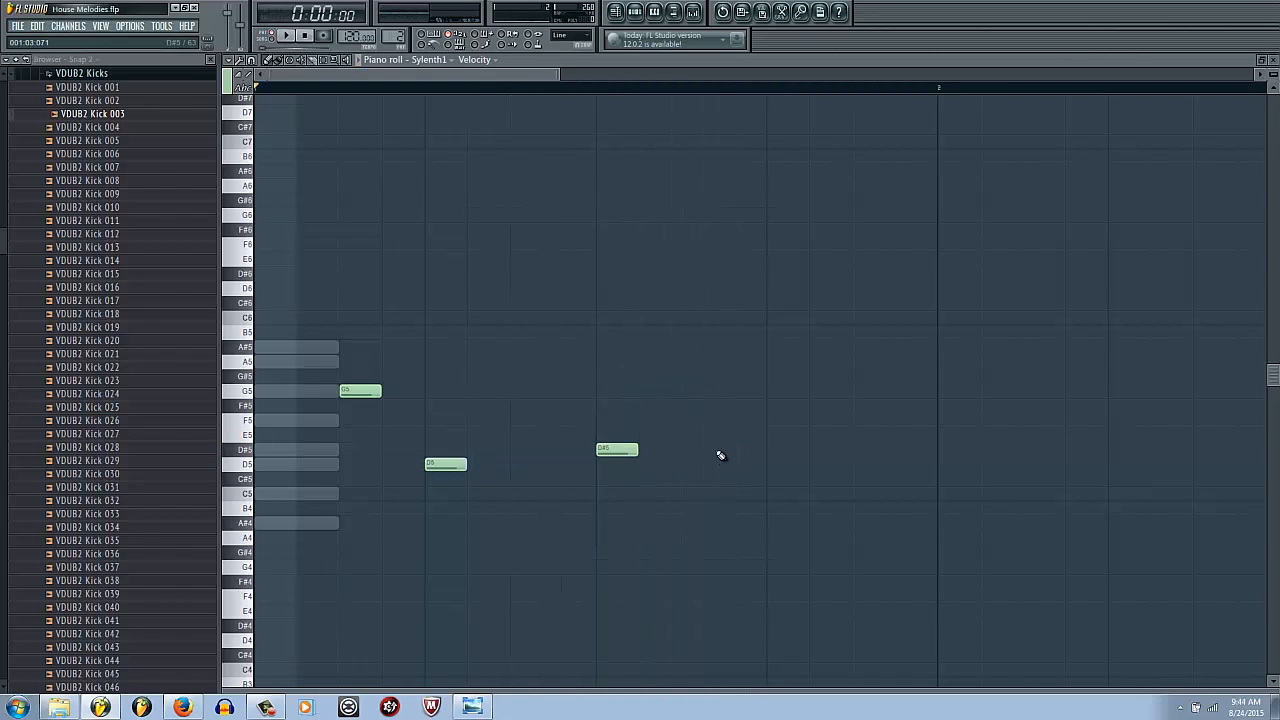
Add adjacent quarter-beat D#5 and D5 notes and shift the pair to start at beat 4 of bar 1.
{"action": "scroll", "coordinate": [631, 374], "scroll_direction": "down", "scroll_amount": 5}
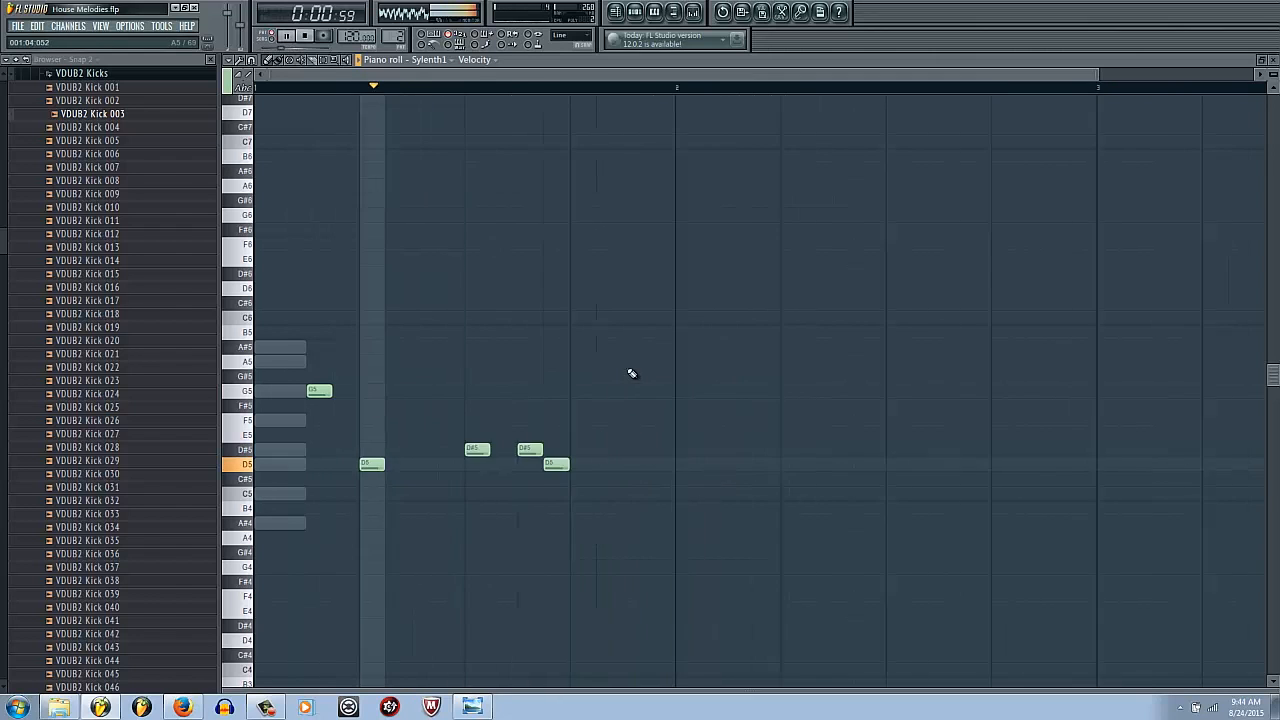
{"action": "key", "text": "space"}
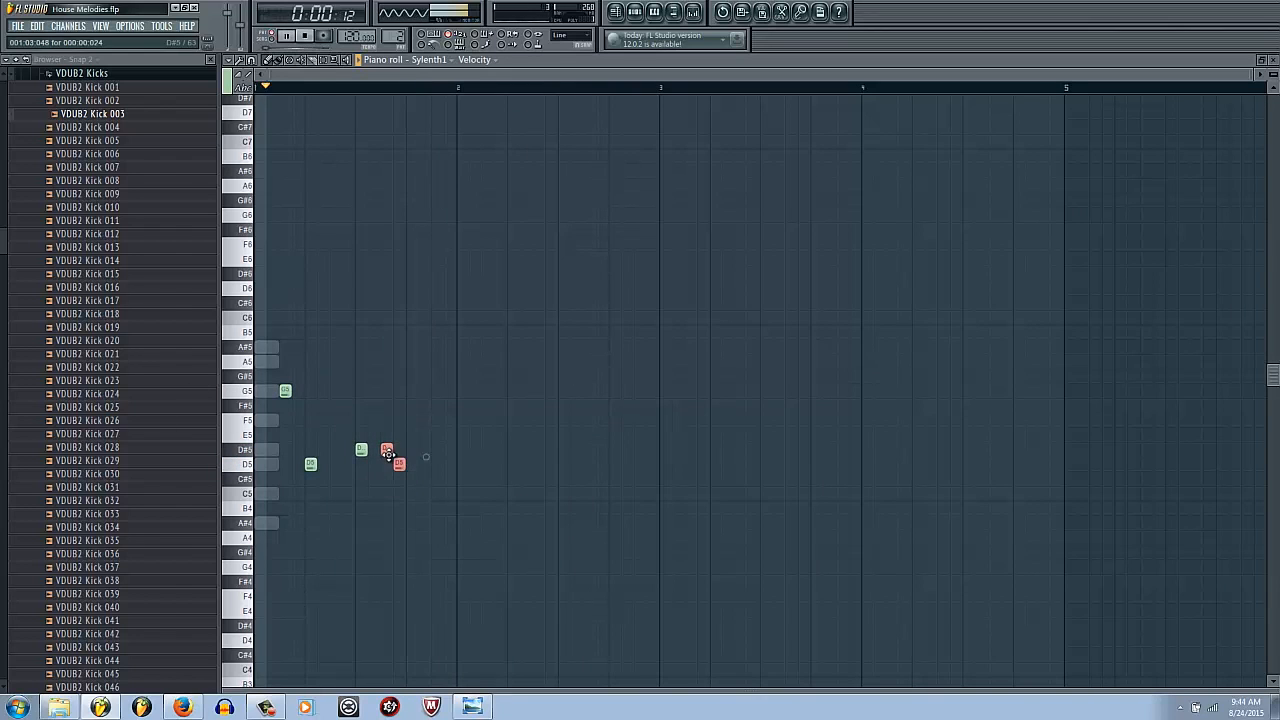
{"action": "left_click_drag", "start_coordinate": [388, 453], "coordinate": [401, 453]}
{"action": "left_click", "coordinate": [471, 440], "text": "ctrl"}
{"action": "key", "text": "space"}
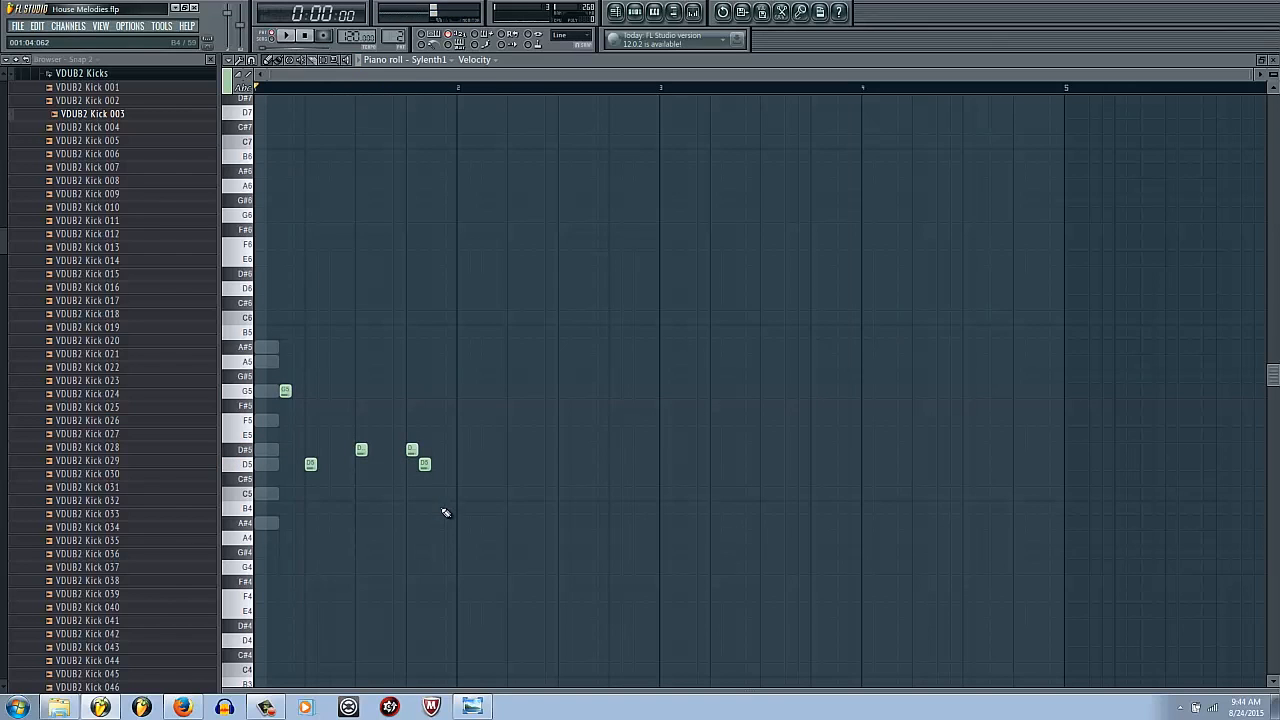
Extend the melody with an A#4 note after the last D5, a G4 ending bar 1 and a G4 half a beat into bar 2.
{"action": "key", "text": "space"}
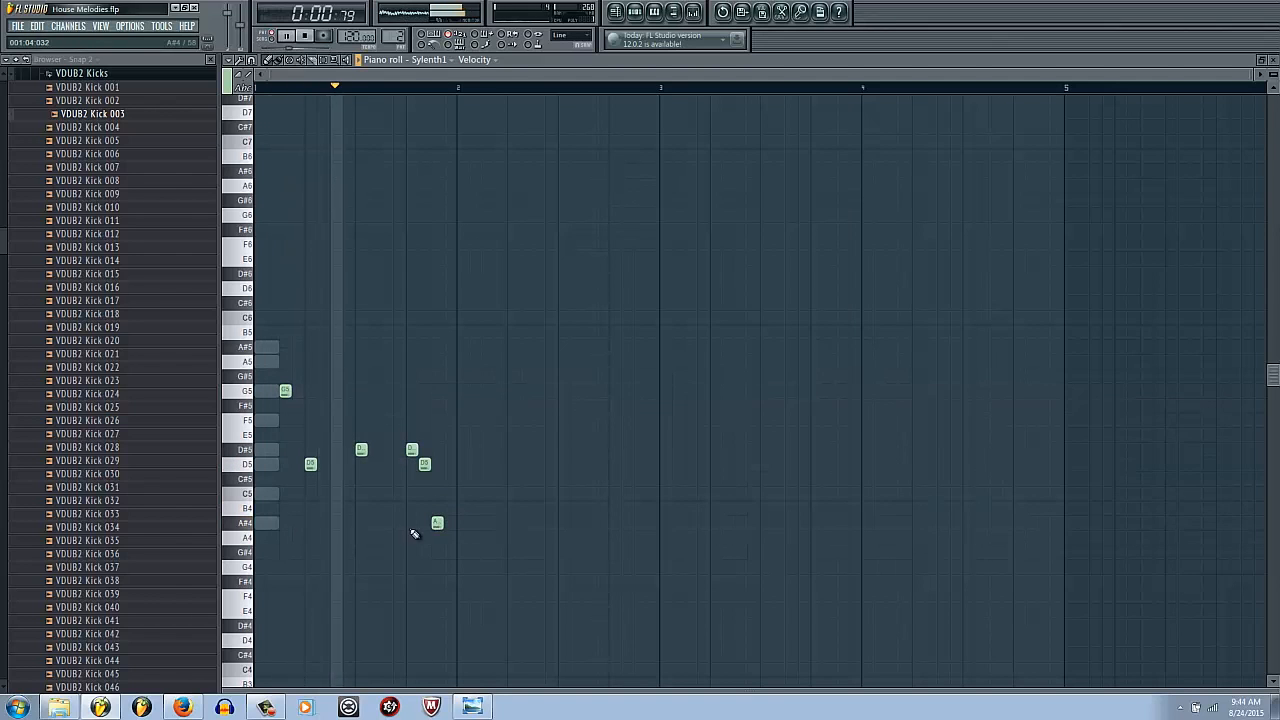
{"action": "left_click", "coordinate": [436, 522]}
{"action": "key", "text": "space"}
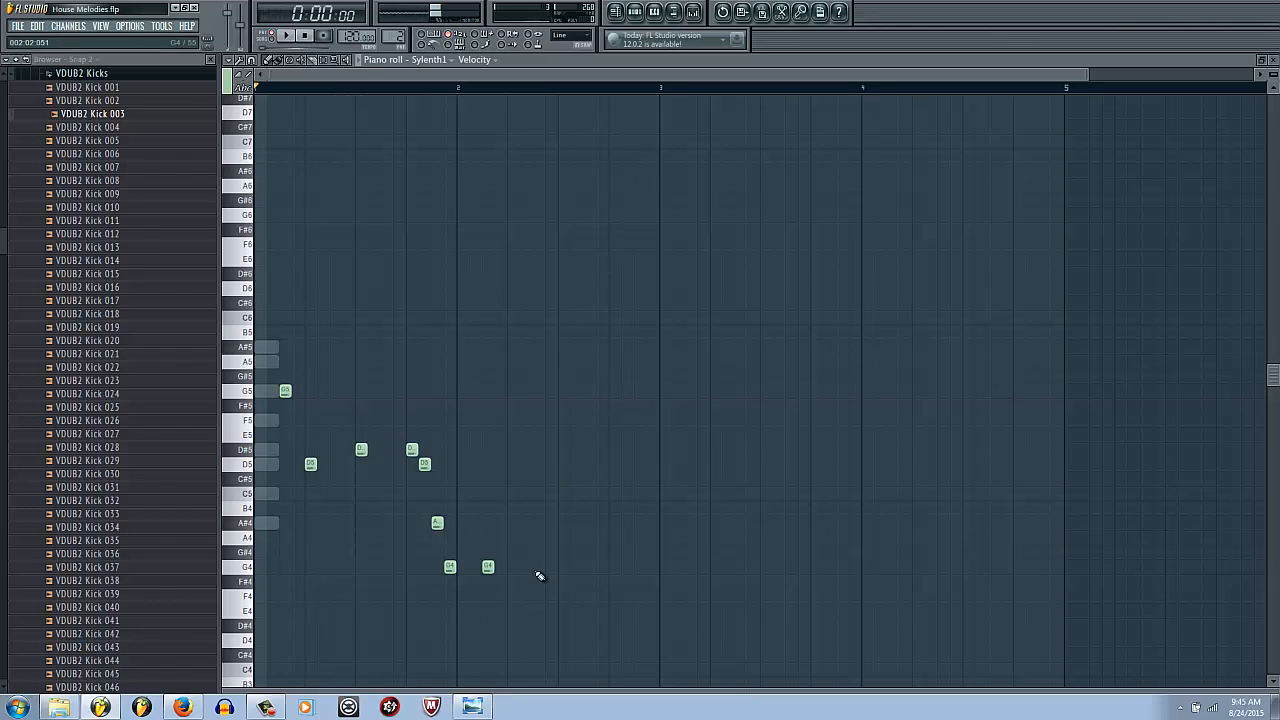
Add a third G4 note in bar 2, place it a quarter beat into beat 2, and play the melody.
{"action": "left_click_drag", "start_coordinate": [578, 593], "coordinate": [6, 309]}
{"action": "left_click", "coordinate": [726, 345], "text": "ctrl"}
{"action": "key", "text": "space"}
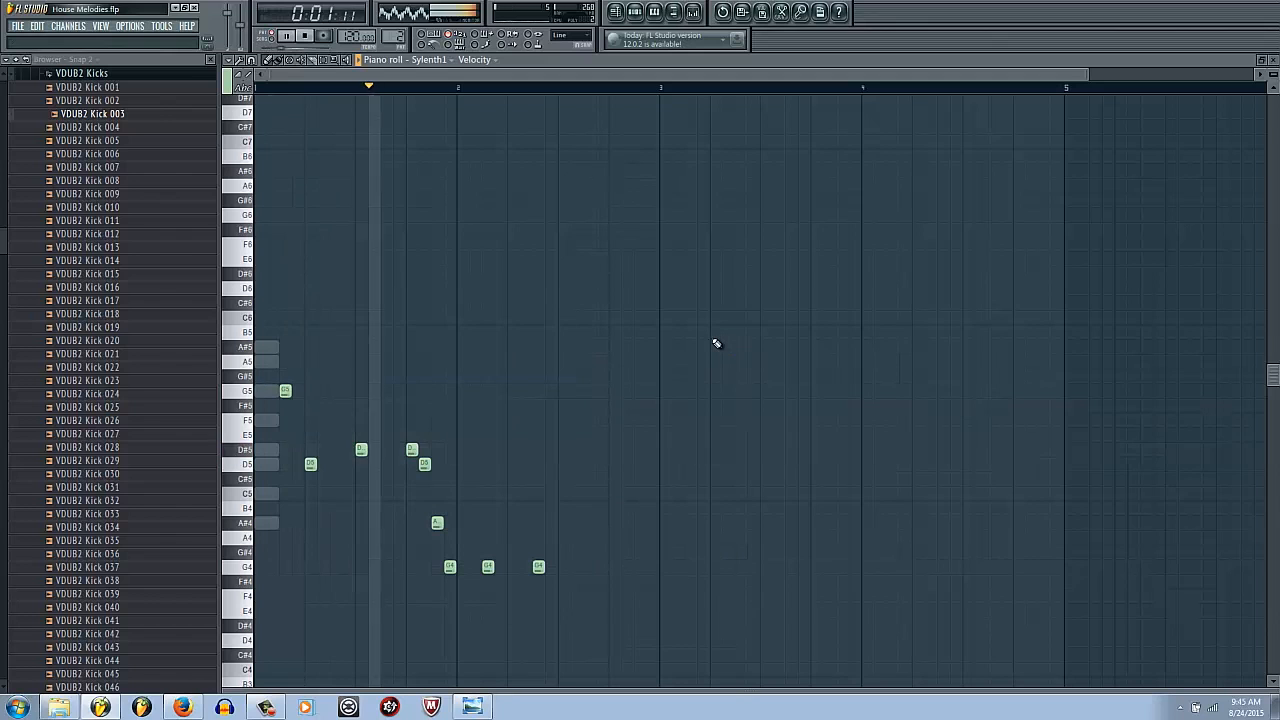
{"action": "key", "text": "space"}
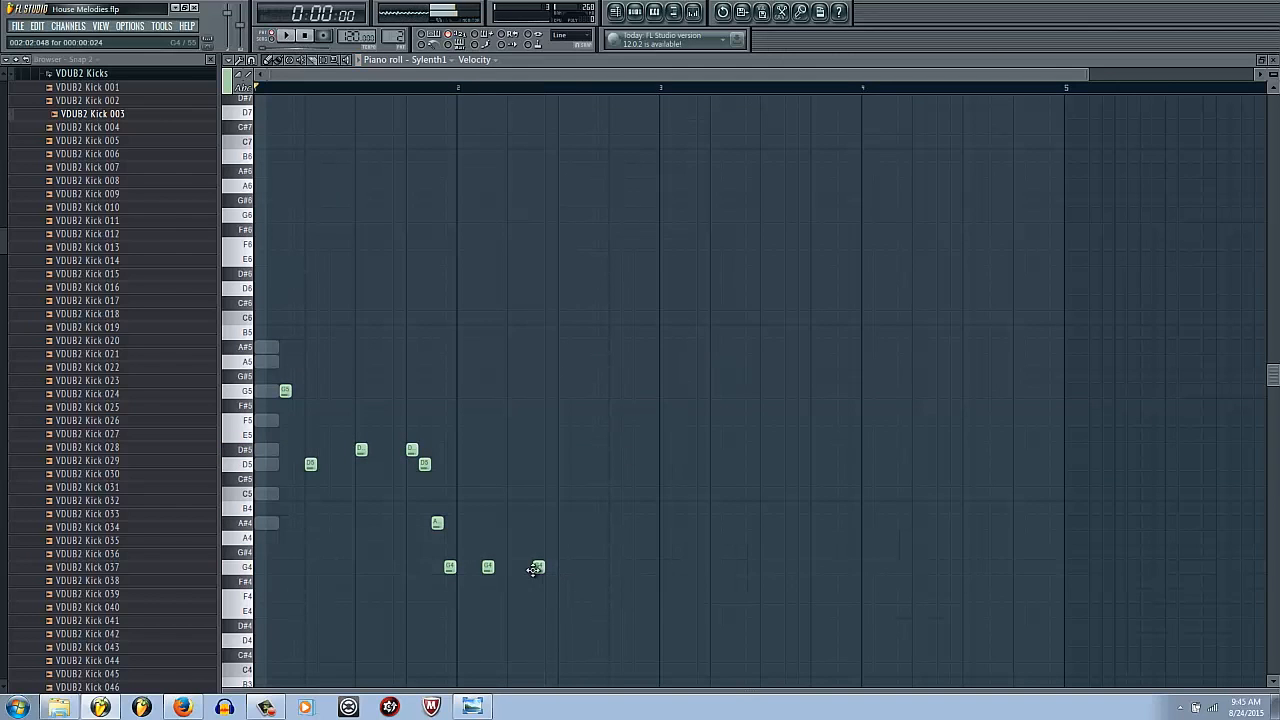
{"action": "key", "text": "space"}
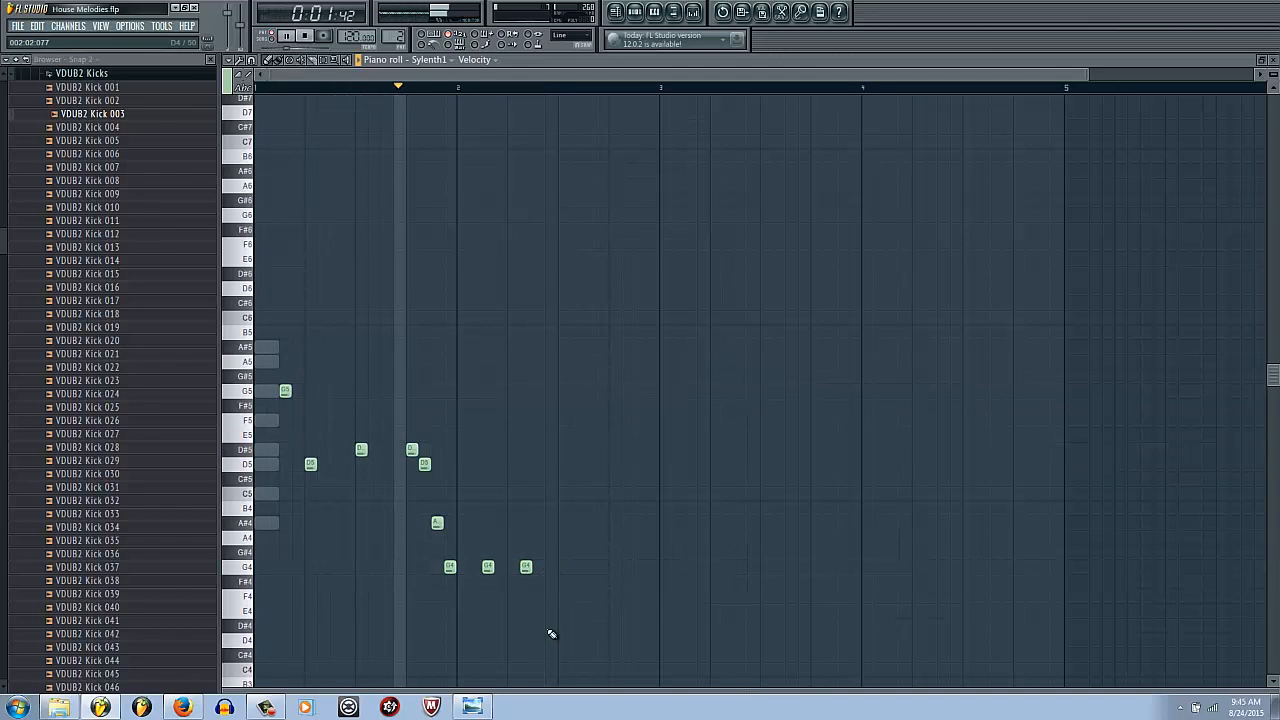
Add A#4 on beat 3 of bar 2, C5 half a beat after it and D5 on beat 4, playing back to check.
{"action": "key", "text": "space"}
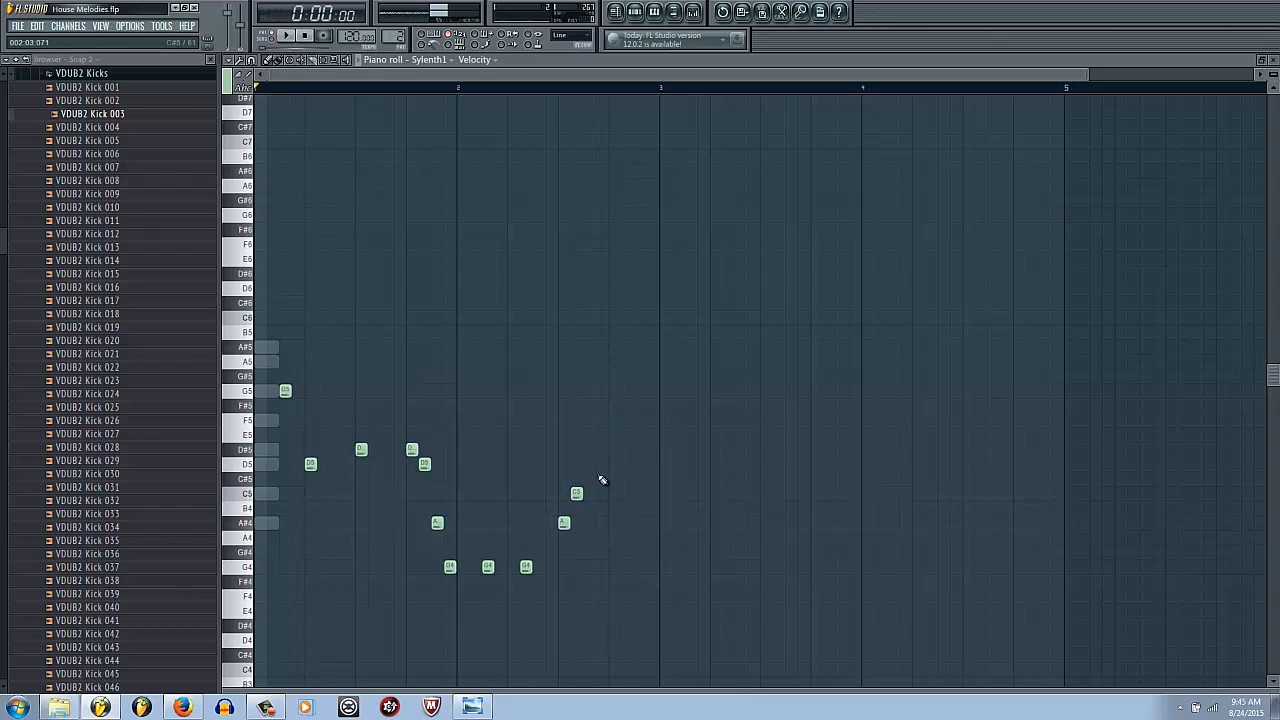
{"action": "key", "text": "space"}
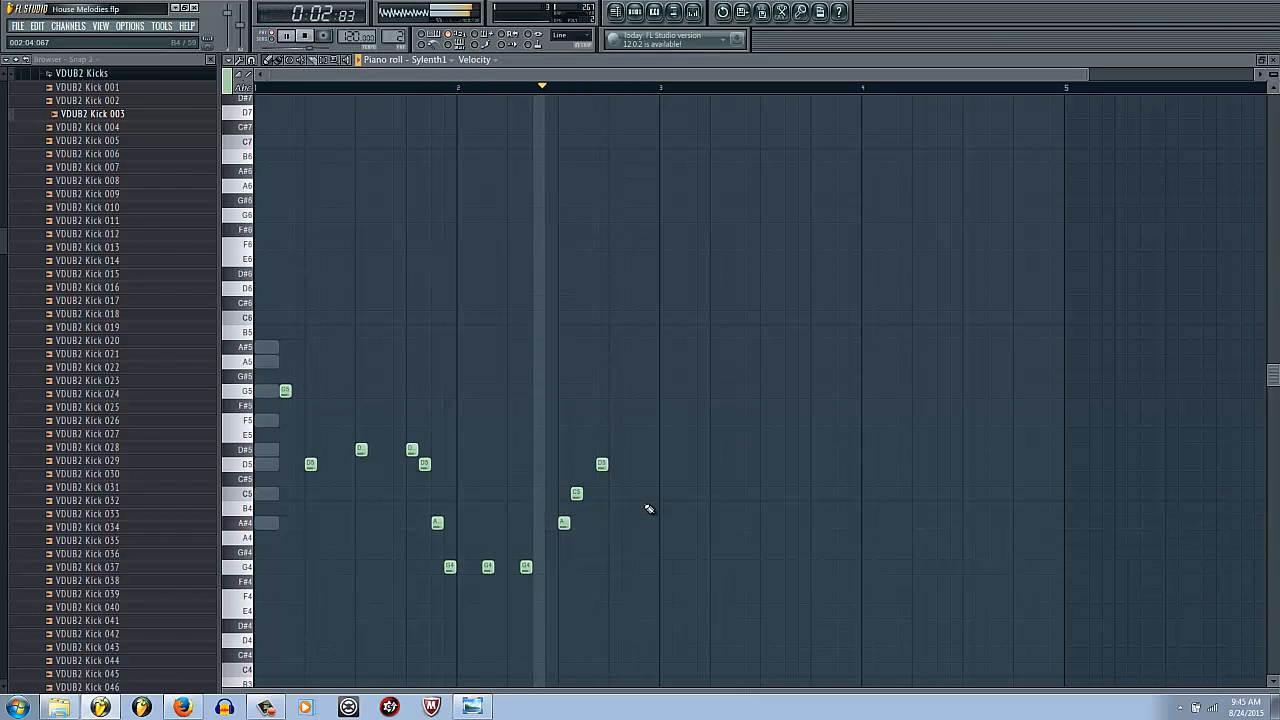
{"action": "key", "text": "space"}
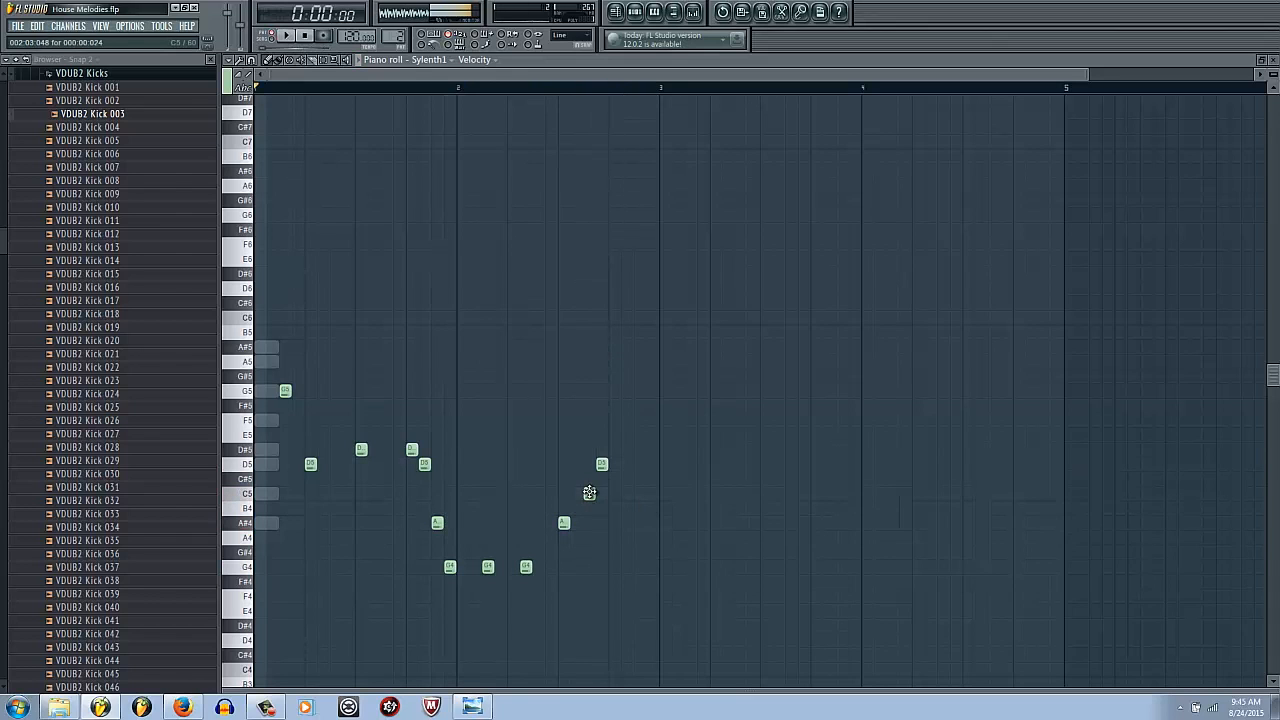
{"action": "key", "text": "space"}
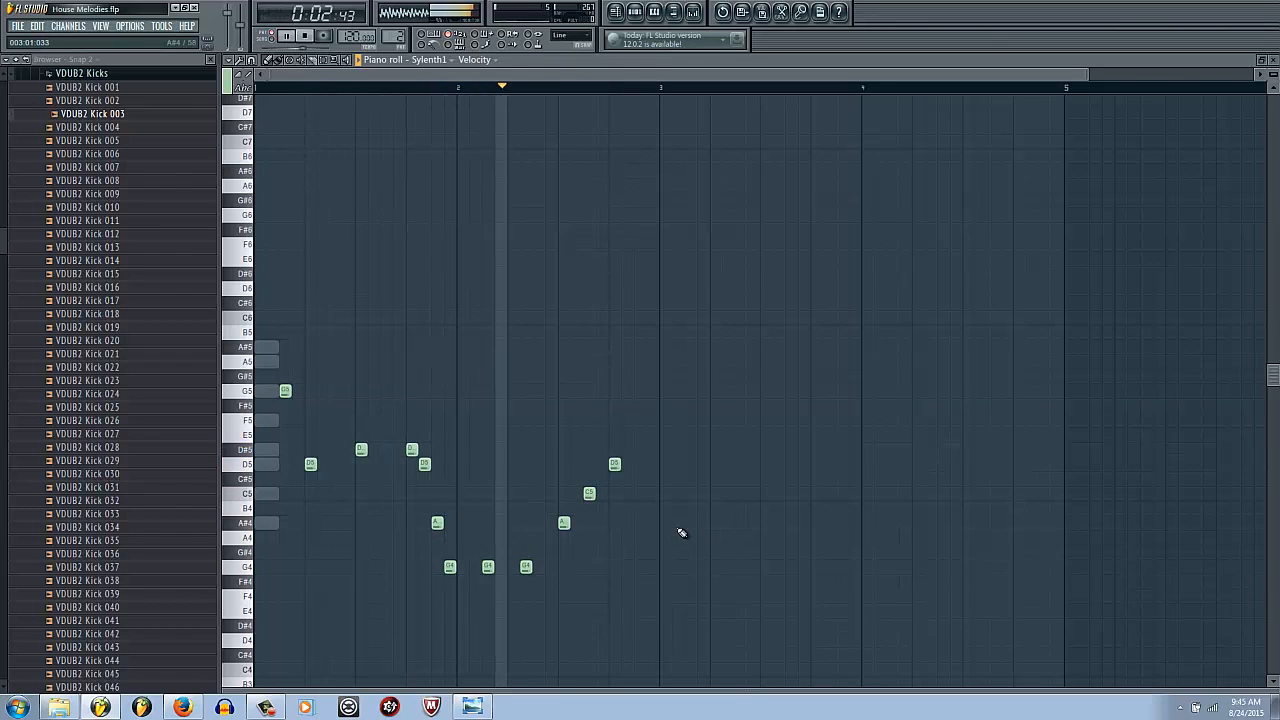
Replace the D5 on beat 4 of bar 2 with C5 and end the bar with D5 half a beat after it.
{"action": "key", "text": "space"}
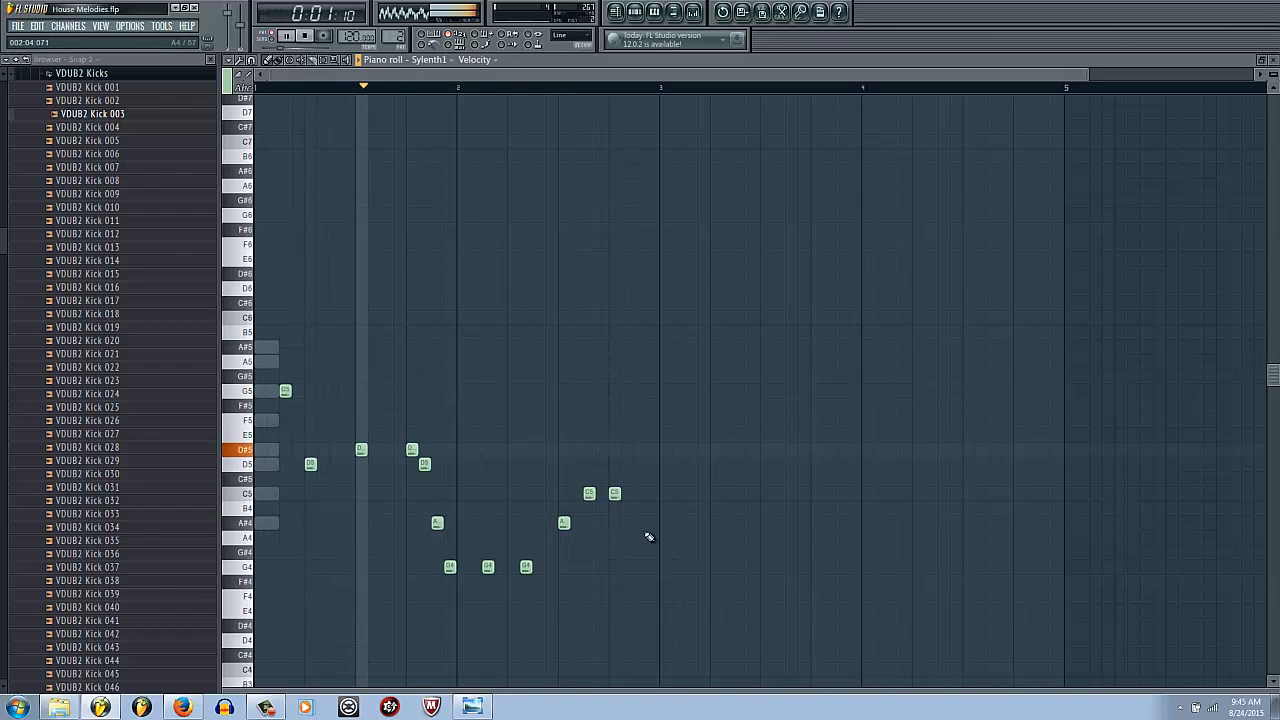
{"action": "left_click", "coordinate": [641, 450]}
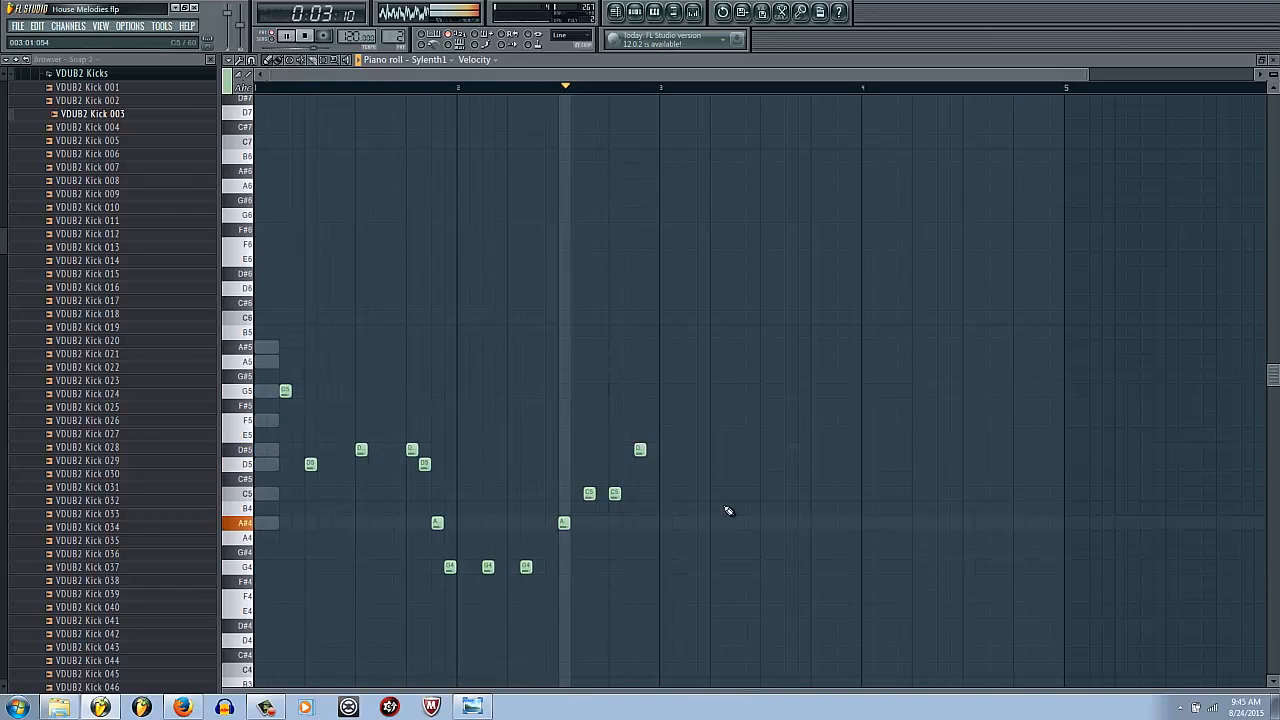
{"action": "key", "text": "space"}
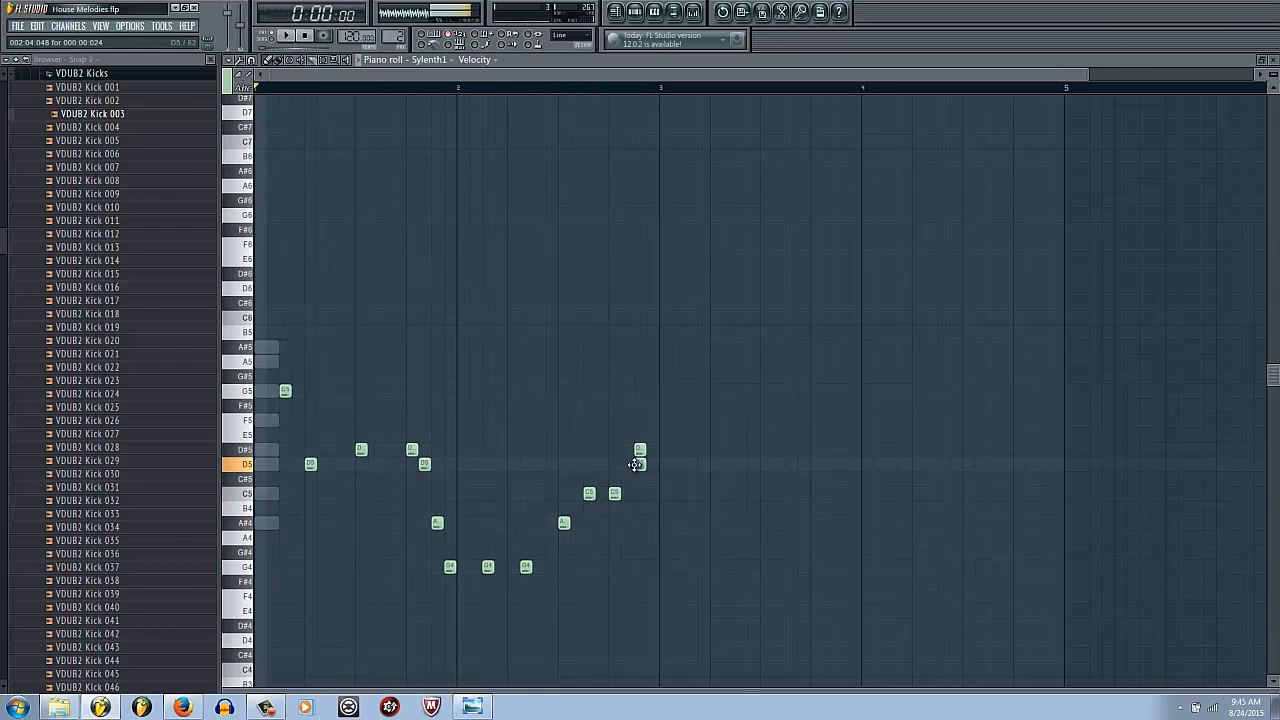
{"action": "key", "text": "space"}
Select the whole two-bar melody and copy it into bars 3 and 4.
{"action": "scroll", "coordinate": [663, 626], "scroll_direction": "down", "scroll_amount": 1}
{"action": "left_click_drag", "start_coordinate": [620, 627], "coordinate": [184, 333]}
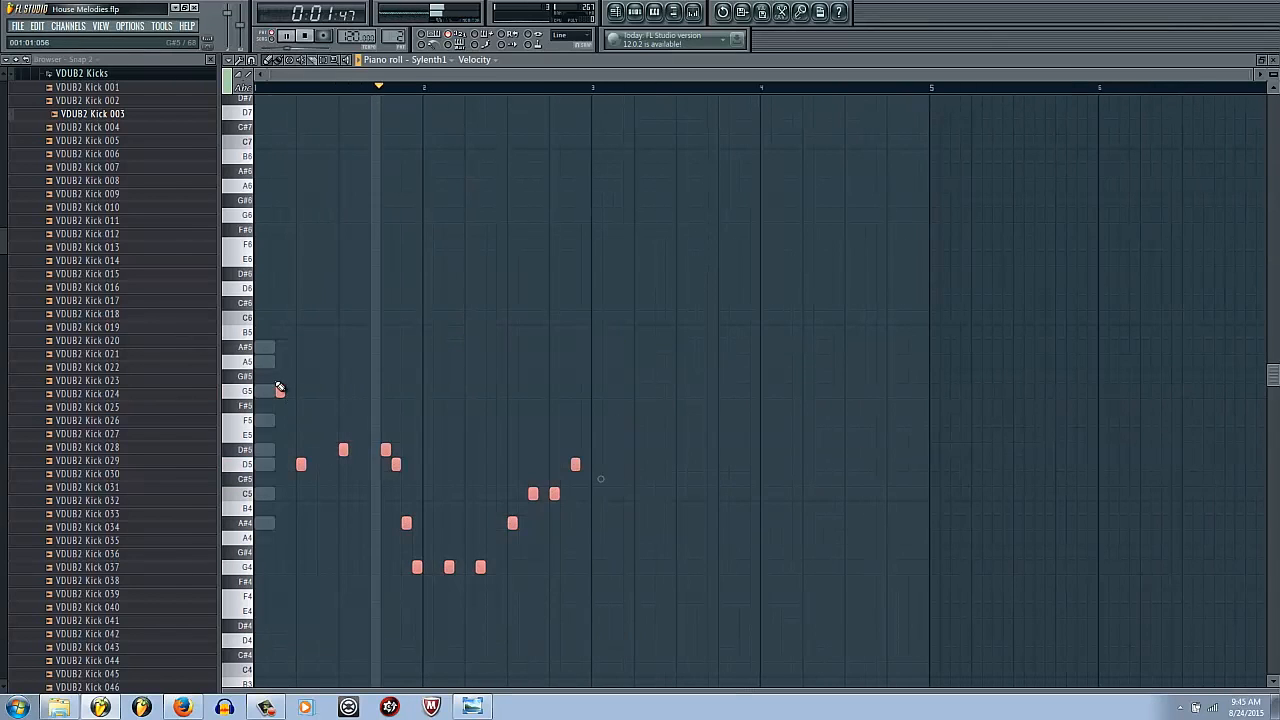
{"action": "left_click_drag", "start_coordinate": [279, 390], "coordinate": [617, 390]}
{"action": "key", "text": "space"}
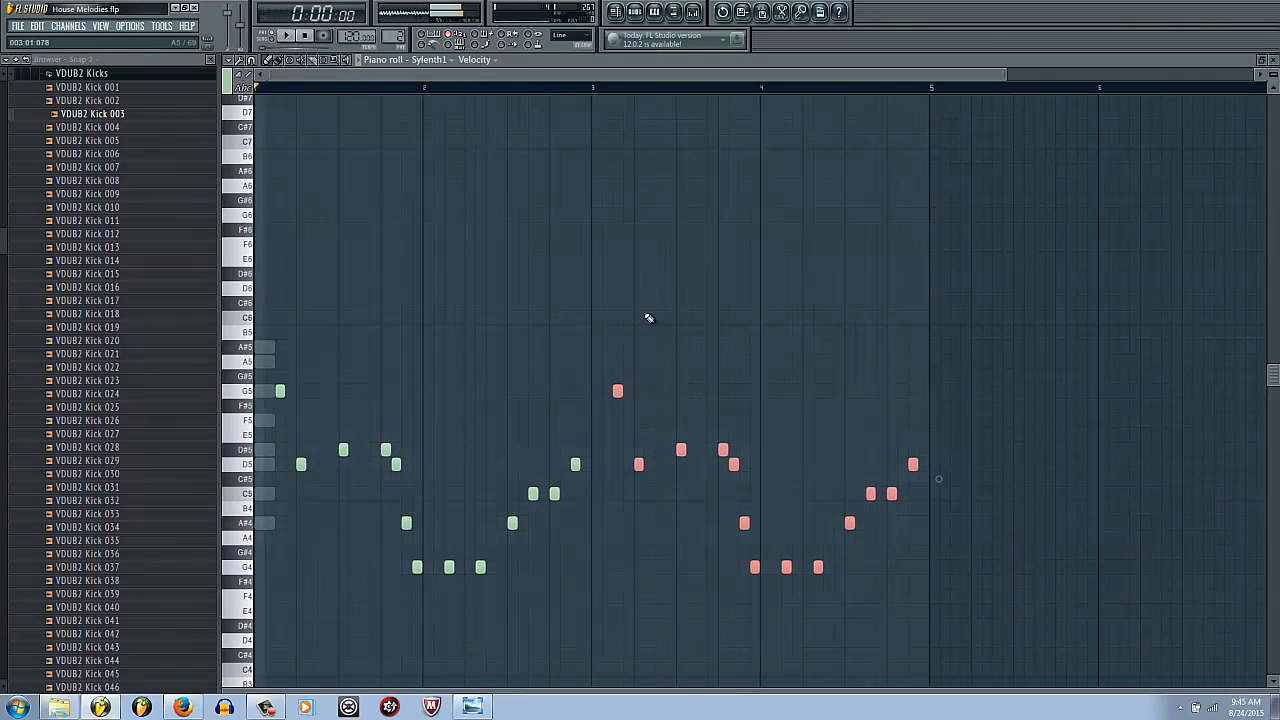
Duplicate the four-bar melody into bars 5 to 8 and replace the rising A#4 and C5 notes in bar 4 with G4 notes.
{"action": "scroll", "coordinate": [663, 440], "scroll_direction": "down", "scroll_amount": 2}
{"action": "left_click_drag", "start_coordinate": [865, 645], "coordinate": [777, 385]}
{"action": "left_click", "coordinate": [791, 374], "text": "ctrl"}
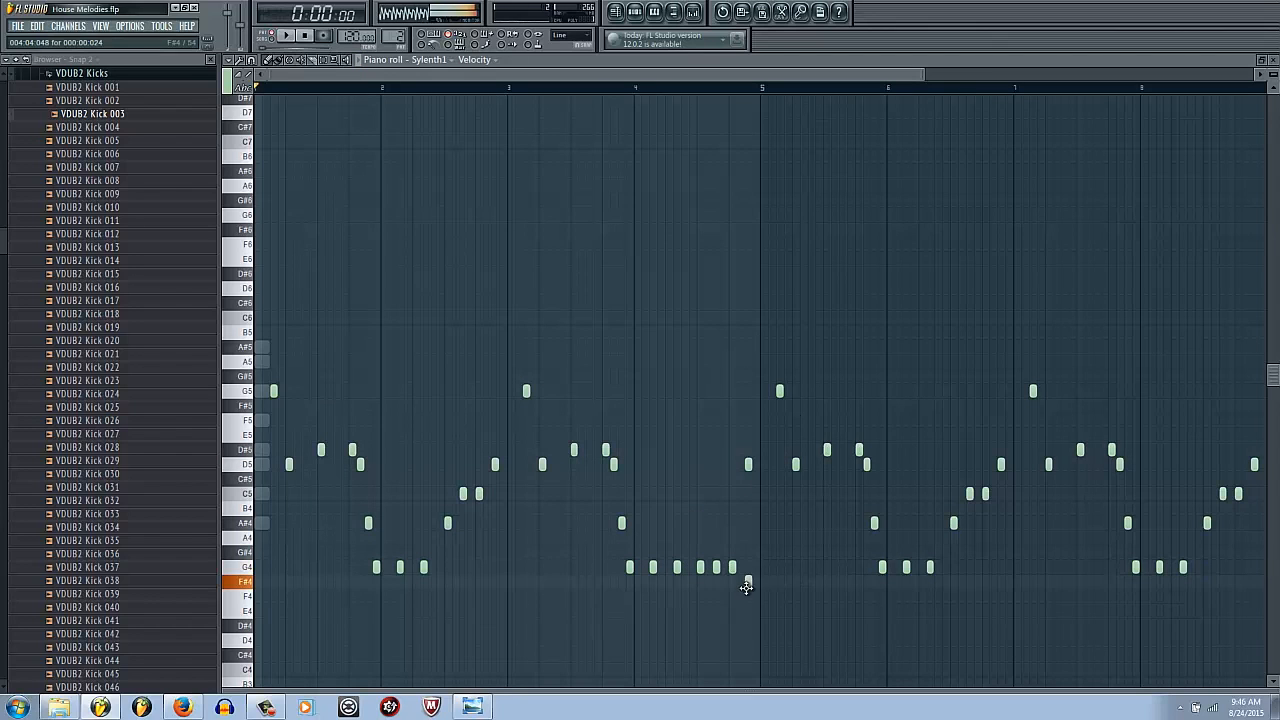
Replace the D5 that ends bar 4 with a G5, trying lower and higher pitches while listening.
{"action": "right_click", "coordinate": [748, 464]}
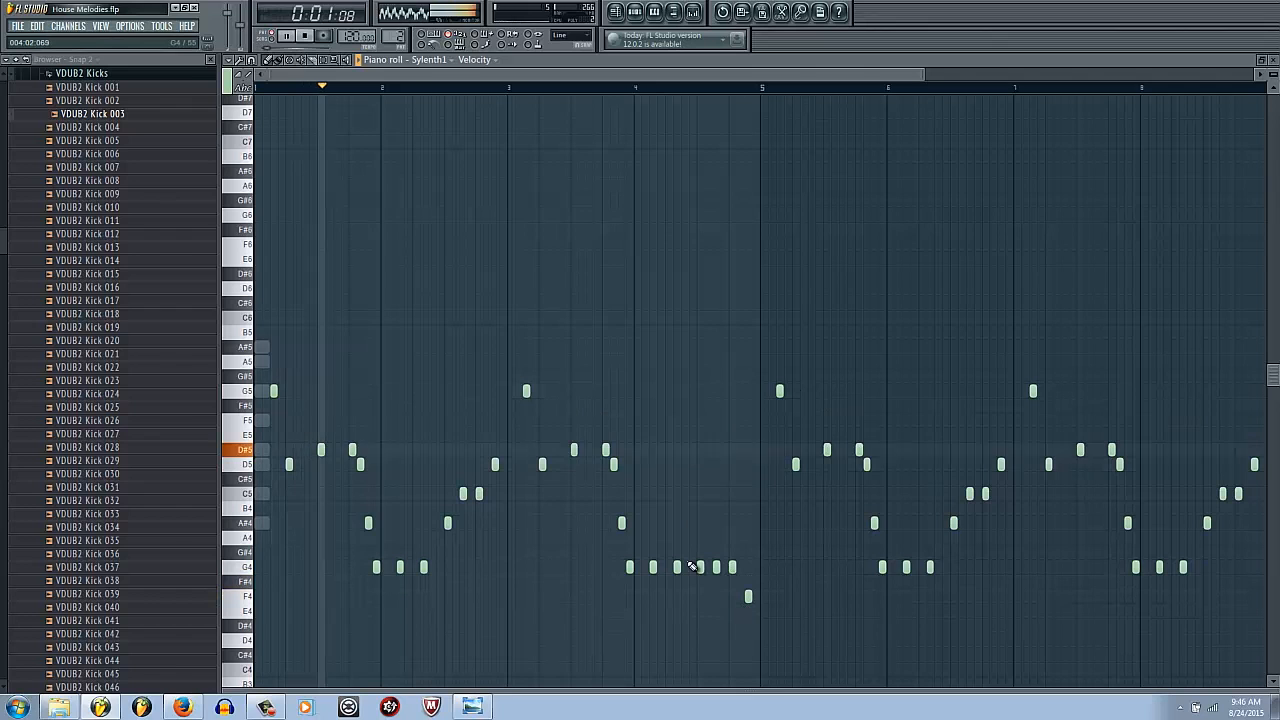
{"action": "right_click", "coordinate": [748, 596]}
{"action": "left_click_drag", "start_coordinate": [745, 545], "coordinate": [730, 418]}
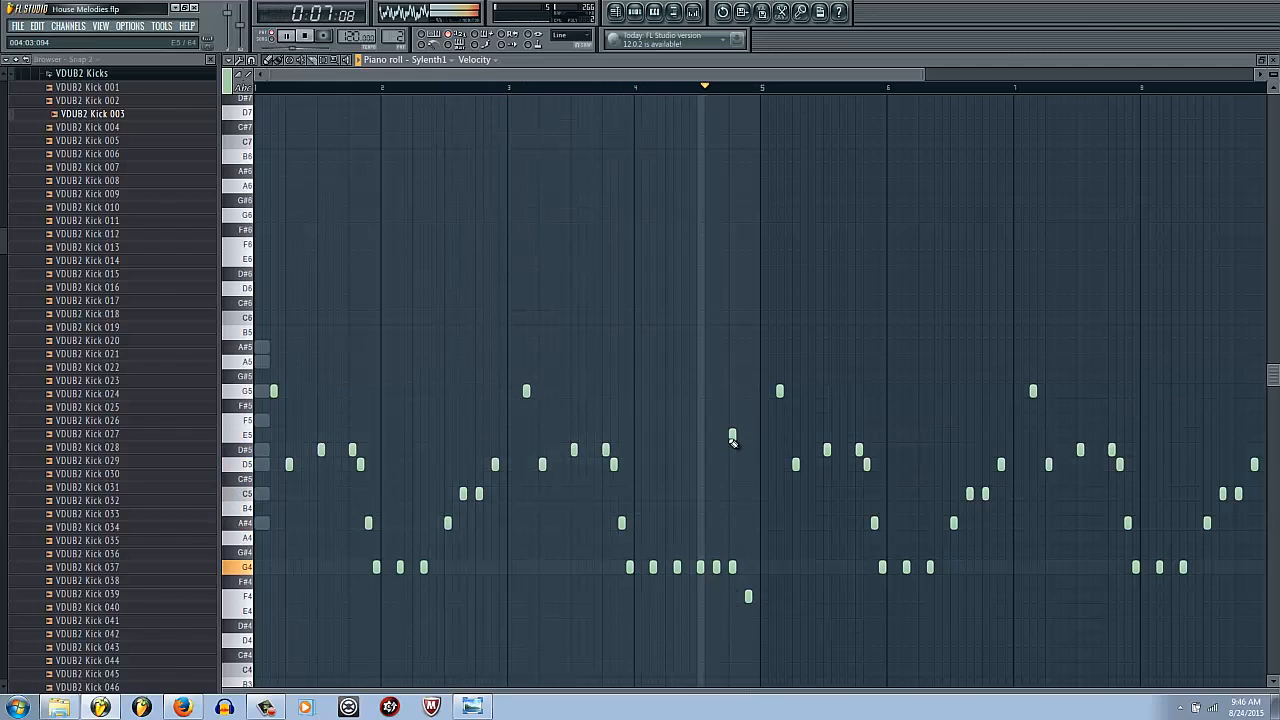
{"action": "key", "text": "space"}
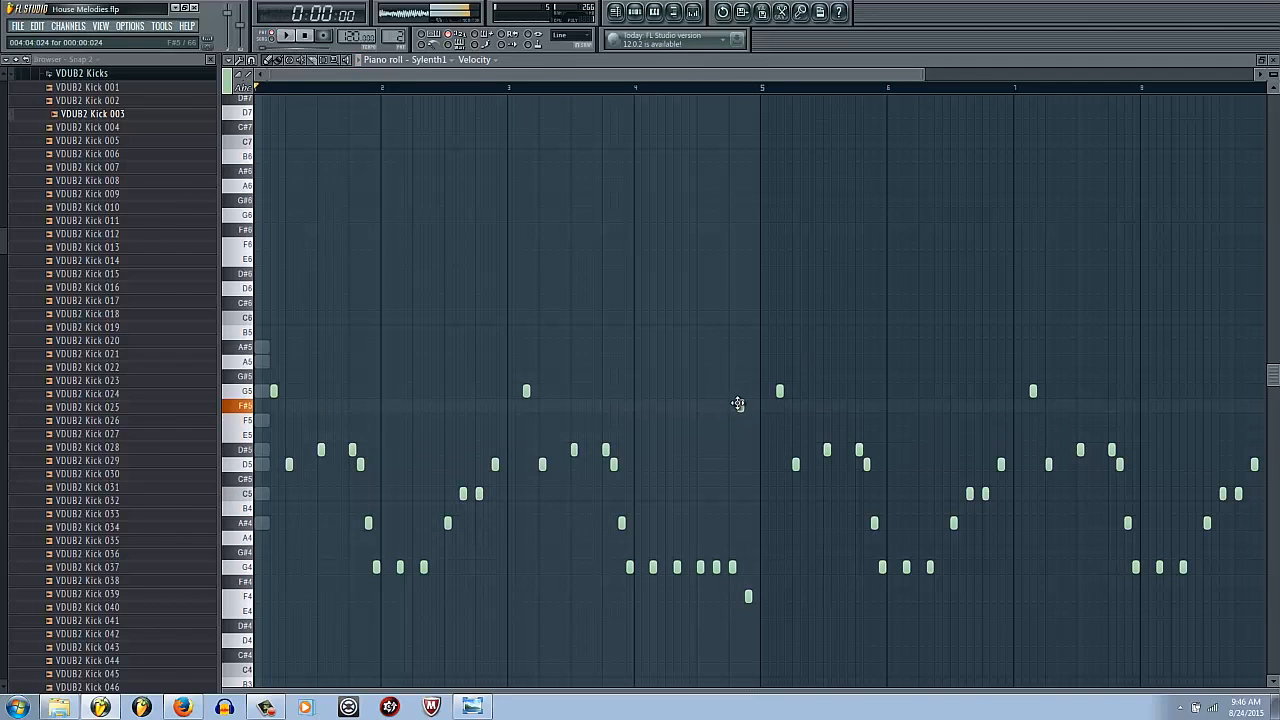
{"action": "left_click", "coordinate": [739, 389]}
{"action": "key", "text": "space"}
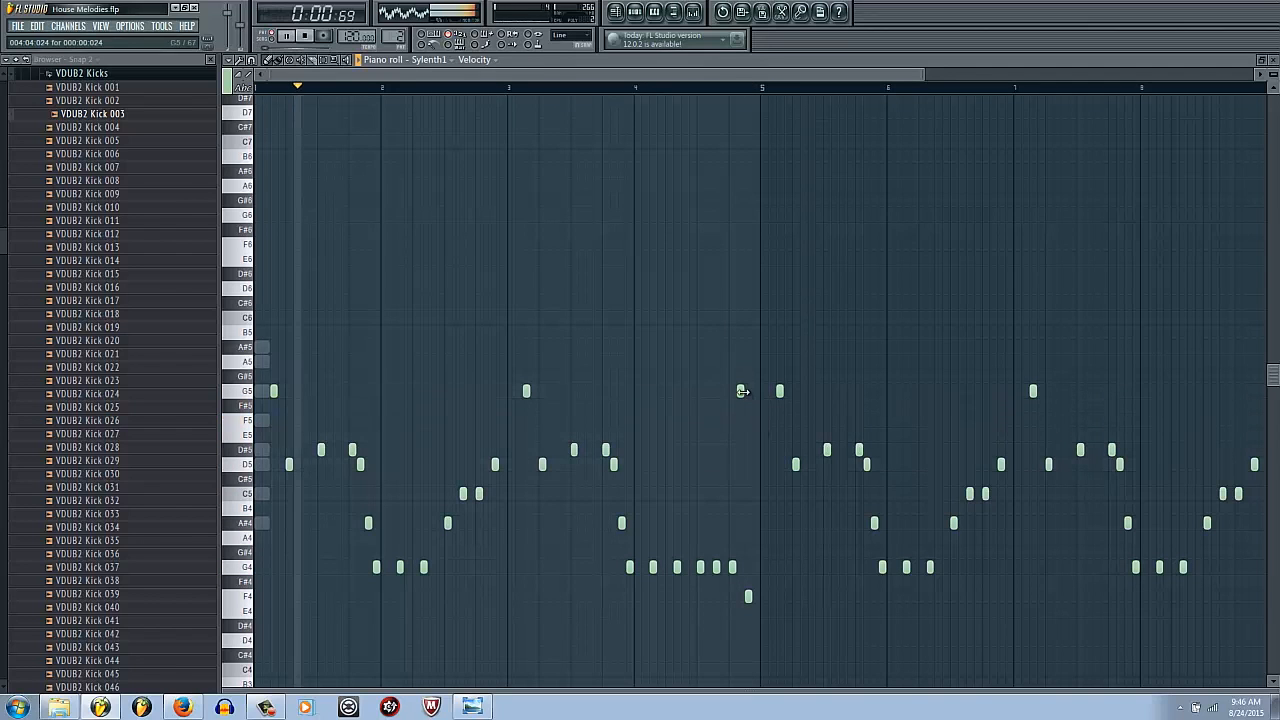
{"action": "right_click", "coordinate": [748, 597]}
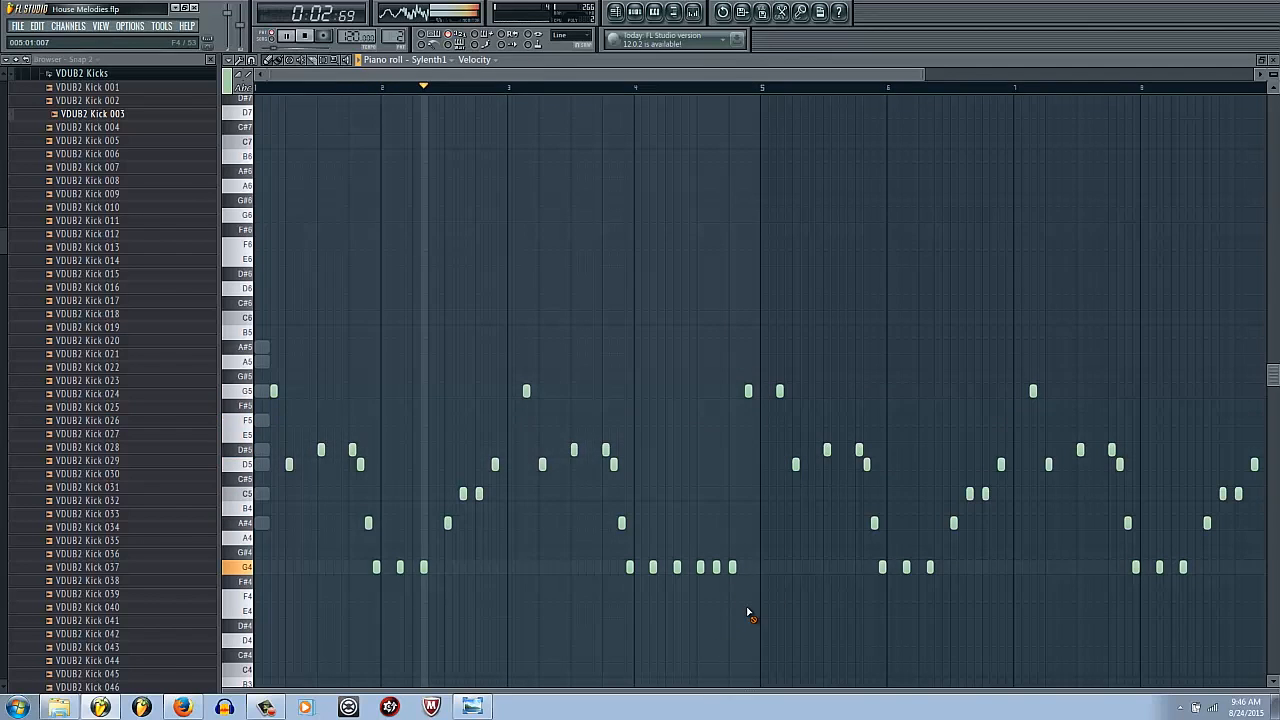
Try an A#5 in place of the G5 ending bar 4, play that transition, and put the G5 back.
{"action": "scroll", "coordinate": [809, 608], "scroll_direction": "down", "scroll_amount": 1}
{"action": "scroll", "coordinate": [809, 606], "scroll_direction": "down", "scroll_amount": 1}
{"action": "scroll", "coordinate": [728, 620], "scroll_direction": "down", "scroll_amount": 2}
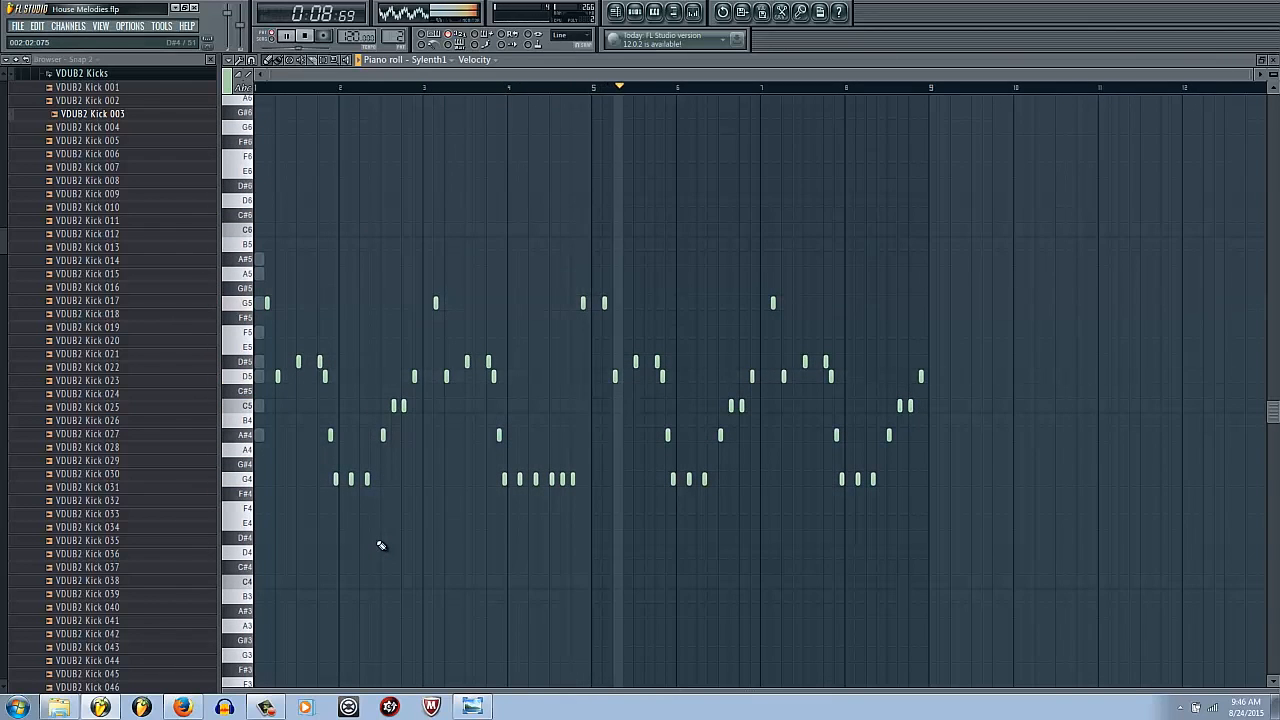
{"action": "key", "text": "space"}
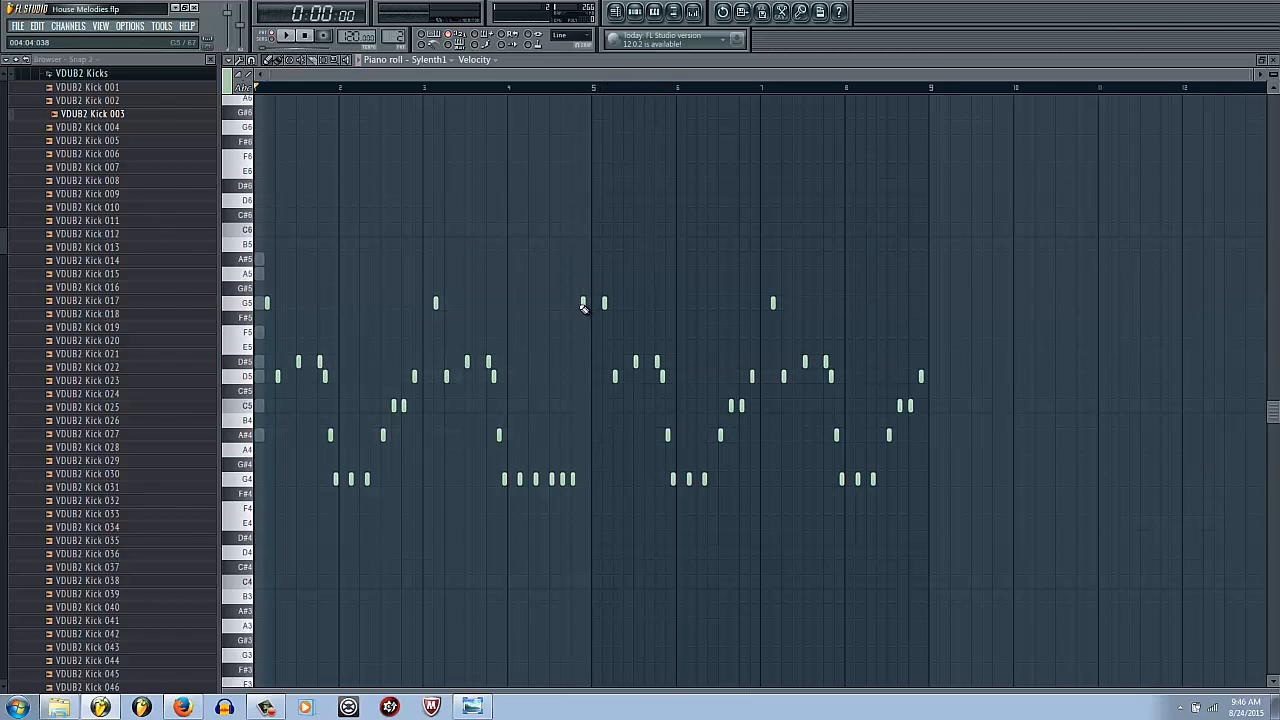
{"action": "right_click", "coordinate": [584, 303]}
{"action": "left_click", "coordinate": [506, 87]}
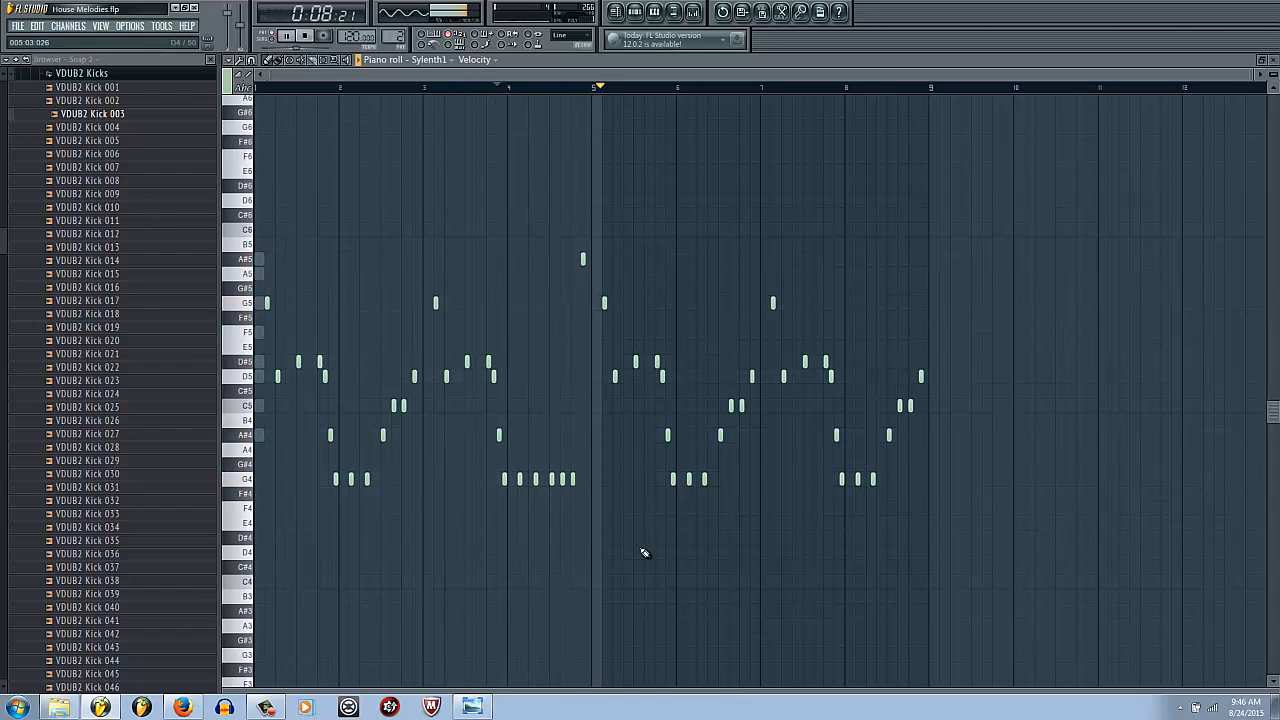
{"action": "right_click", "coordinate": [583, 260]}
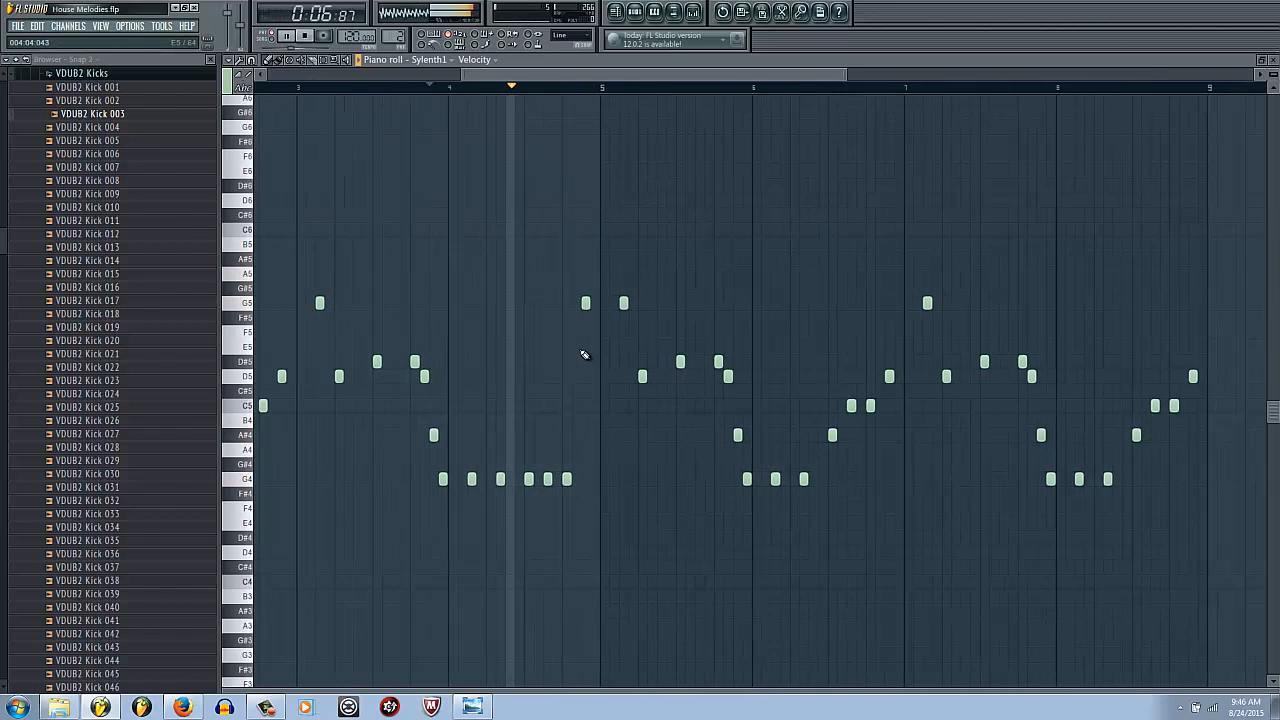
{"action": "key", "text": "space"}
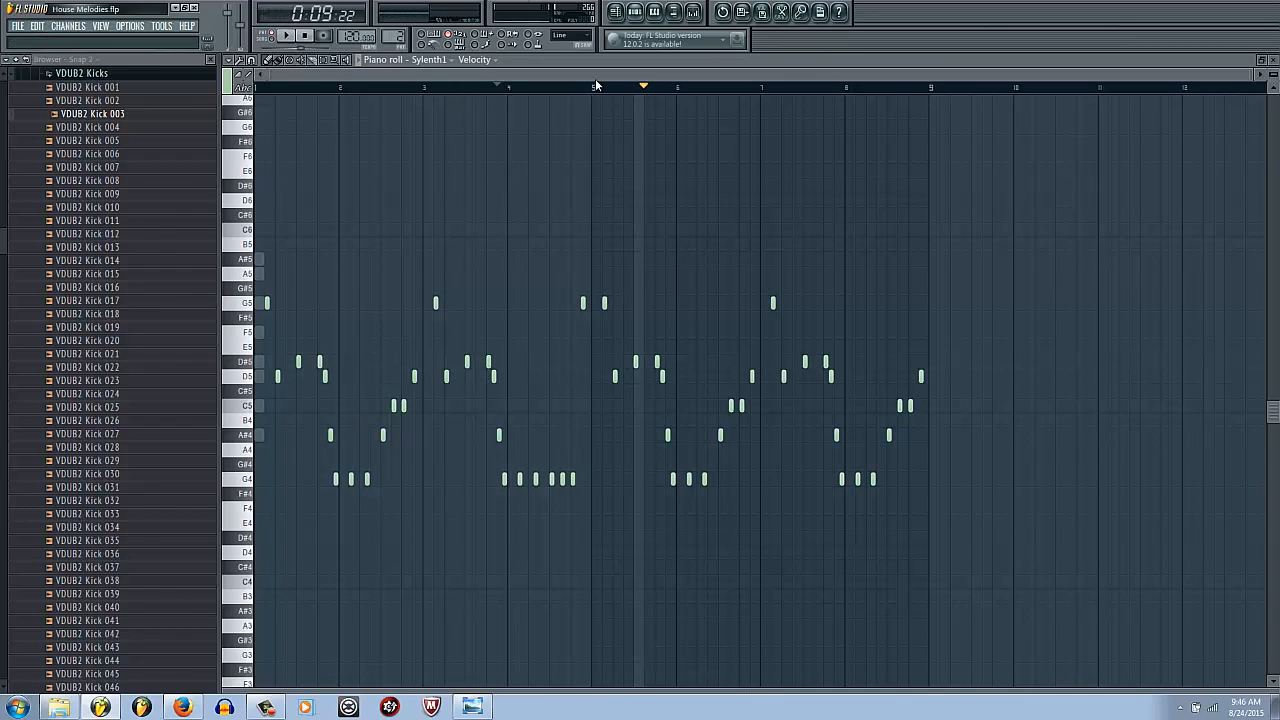
Examine the melody's timing and play it starting from the G4 note that ends bar 1.
{"action": "scroll", "coordinate": [258, 416], "scroll_direction": "up", "scroll_amount": 3}
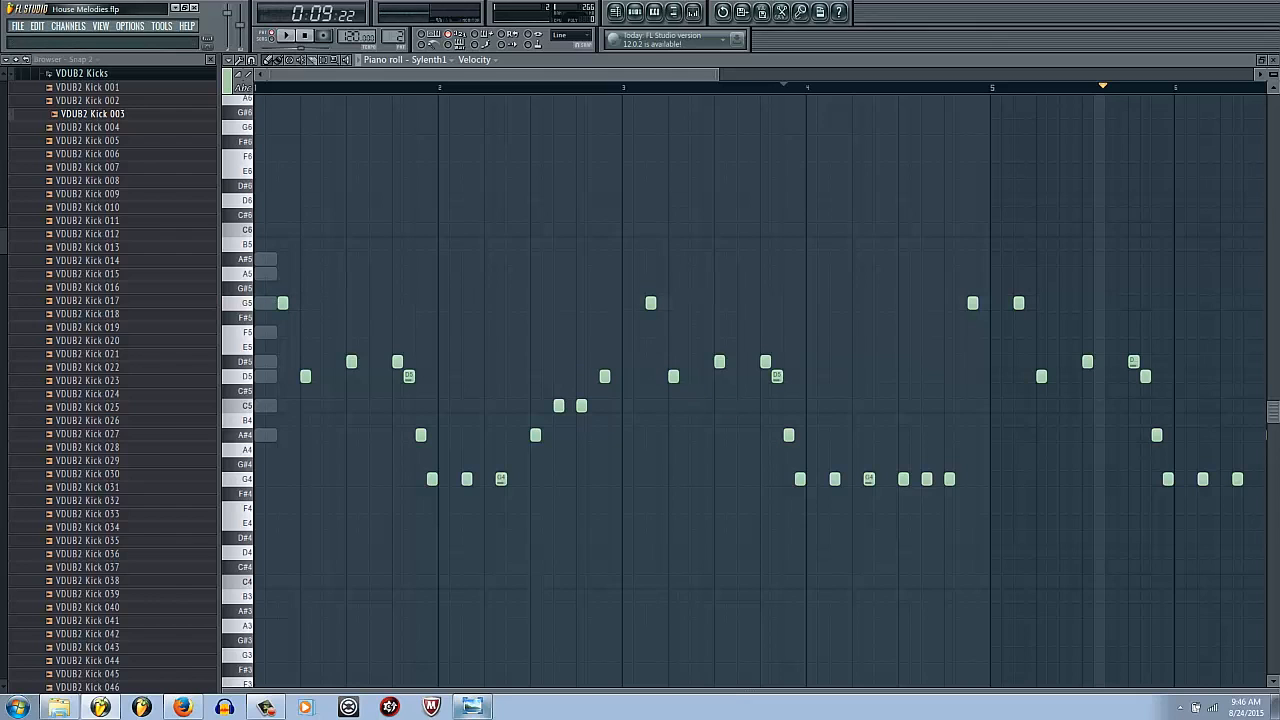
{"action": "scroll", "coordinate": [466, 514], "scroll_direction": "up", "scroll_amount": 3, "text": "ctrl"}
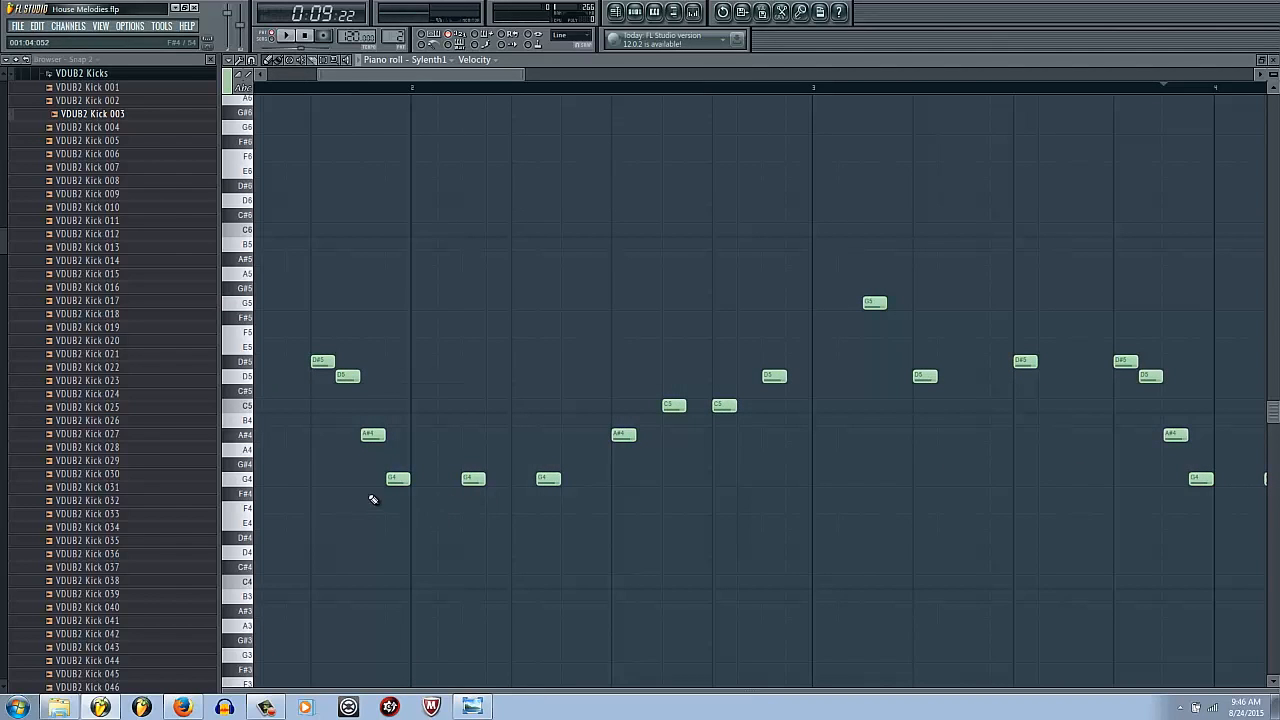
{"action": "left_click", "coordinate": [388, 89]}
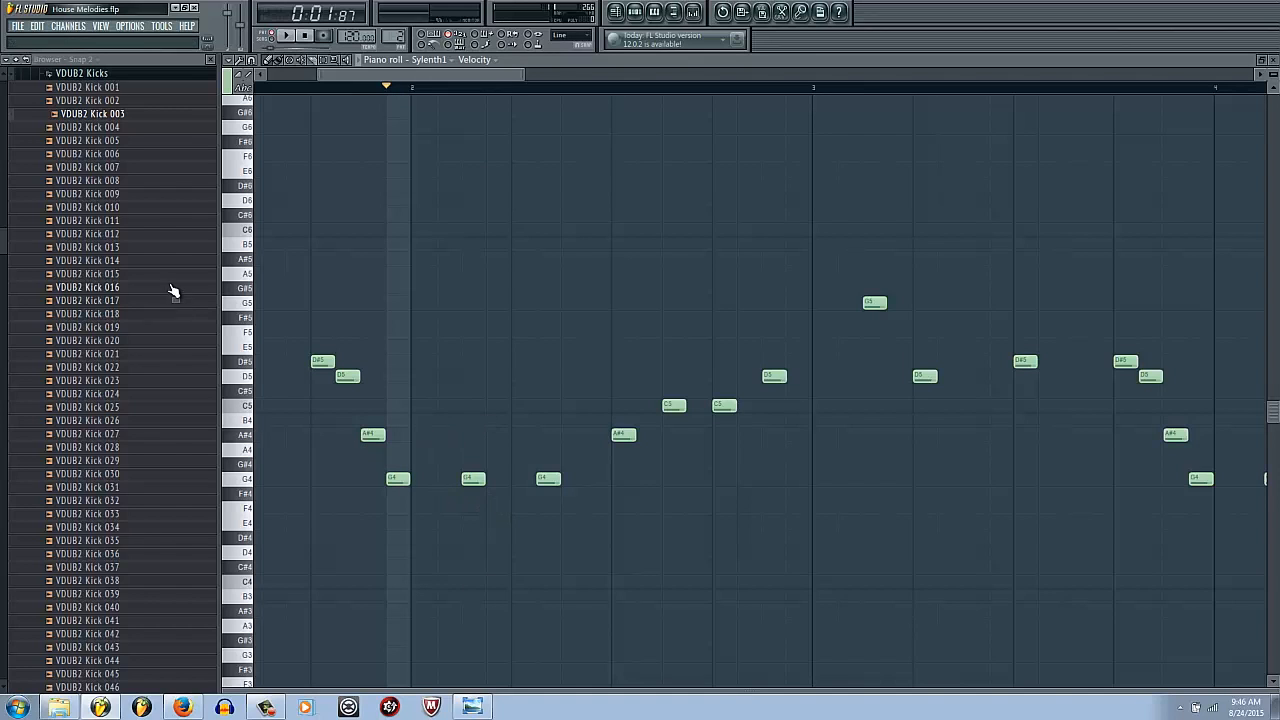
{"action": "key", "text": "space"}
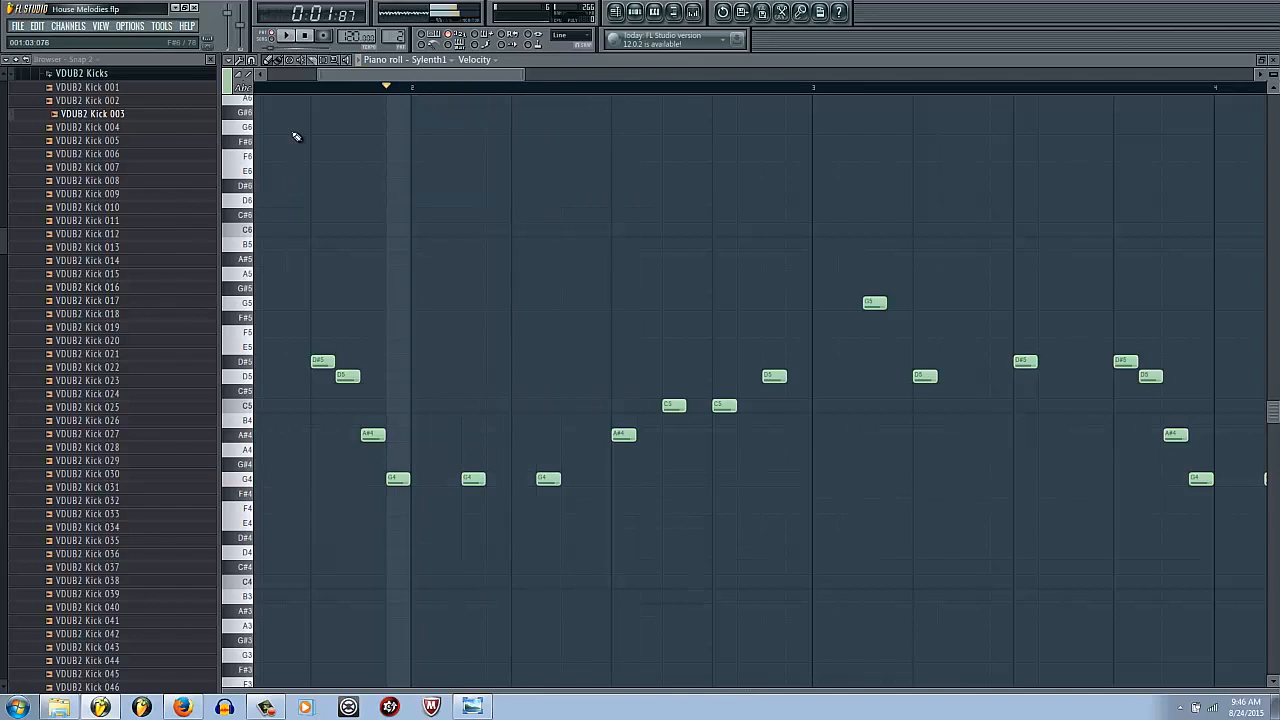
{"action": "scroll", "coordinate": [781, 549], "scroll_direction": "down", "scroll_amount": 6}
{"action": "key", "text": "space"}
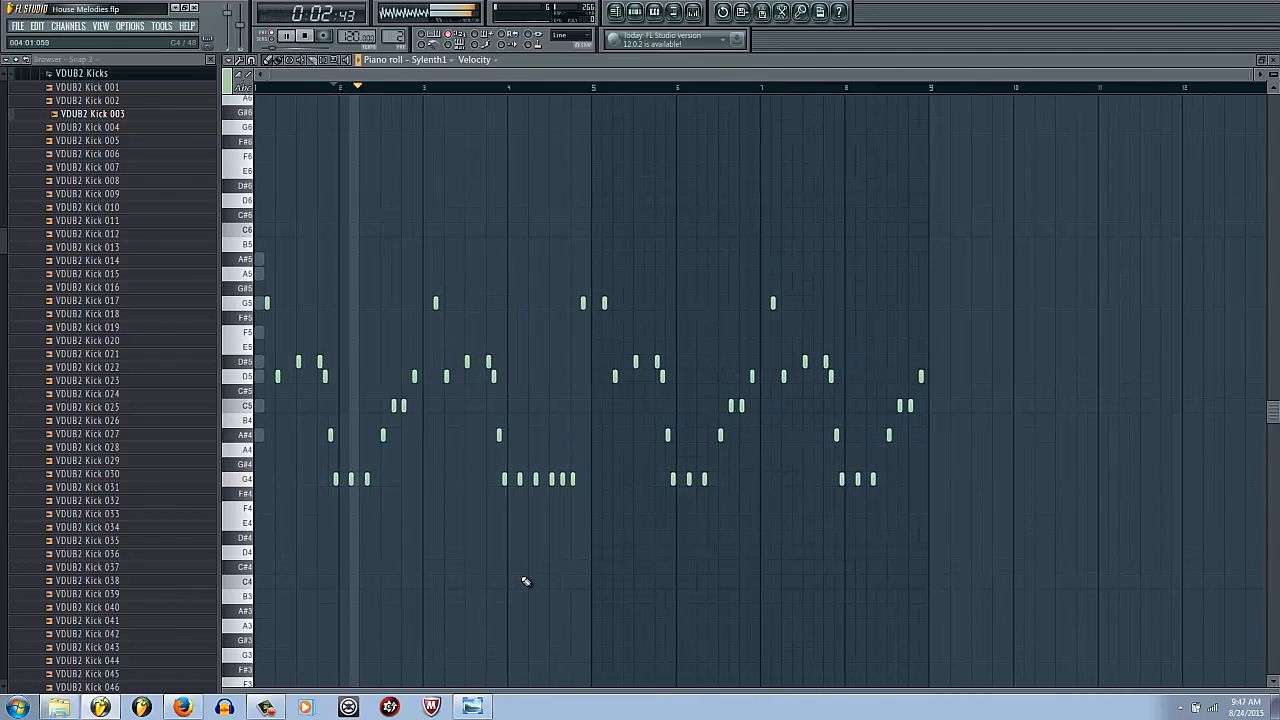
{"action": "key", "text": "space"}
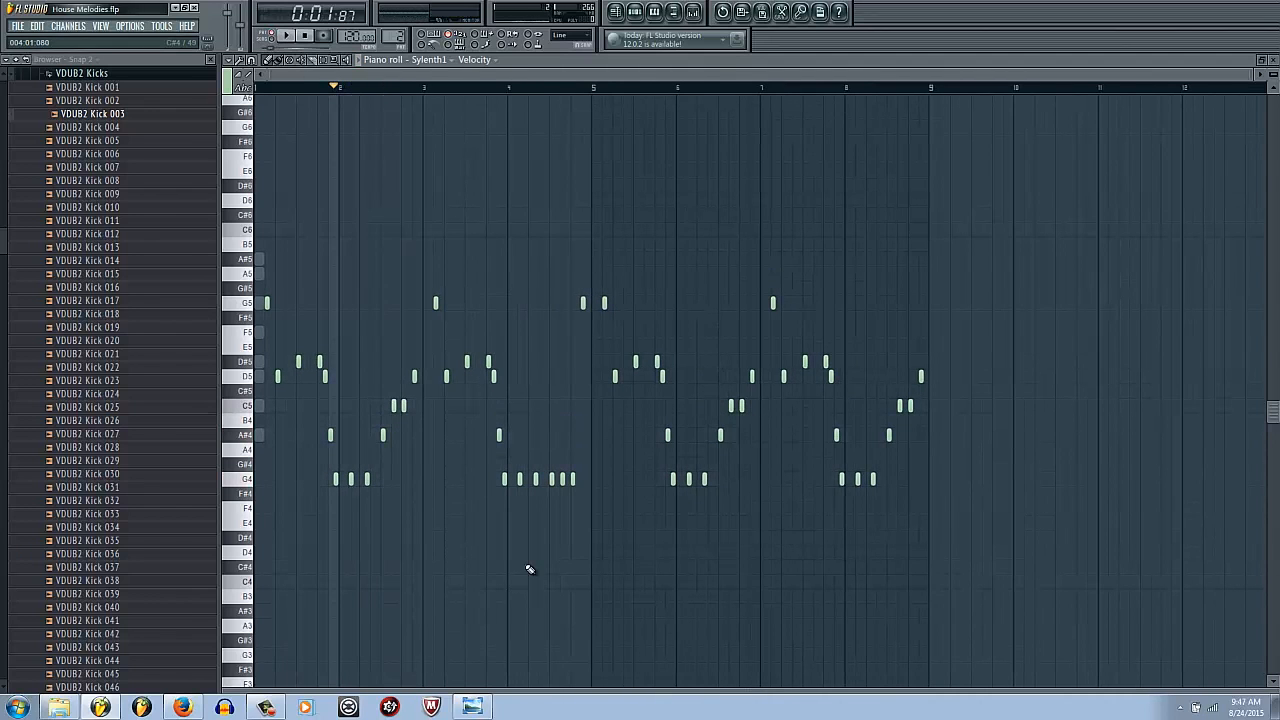
Review the repeated melody across all eight bars and play it from beat 4 of bar 1.
{"action": "left_click_drag", "start_coordinate": [1009, 529], "coordinate": [600, 263]}
{"action": "scroll", "coordinate": [638, 495], "scroll_direction": "up", "scroll_amount": 4}
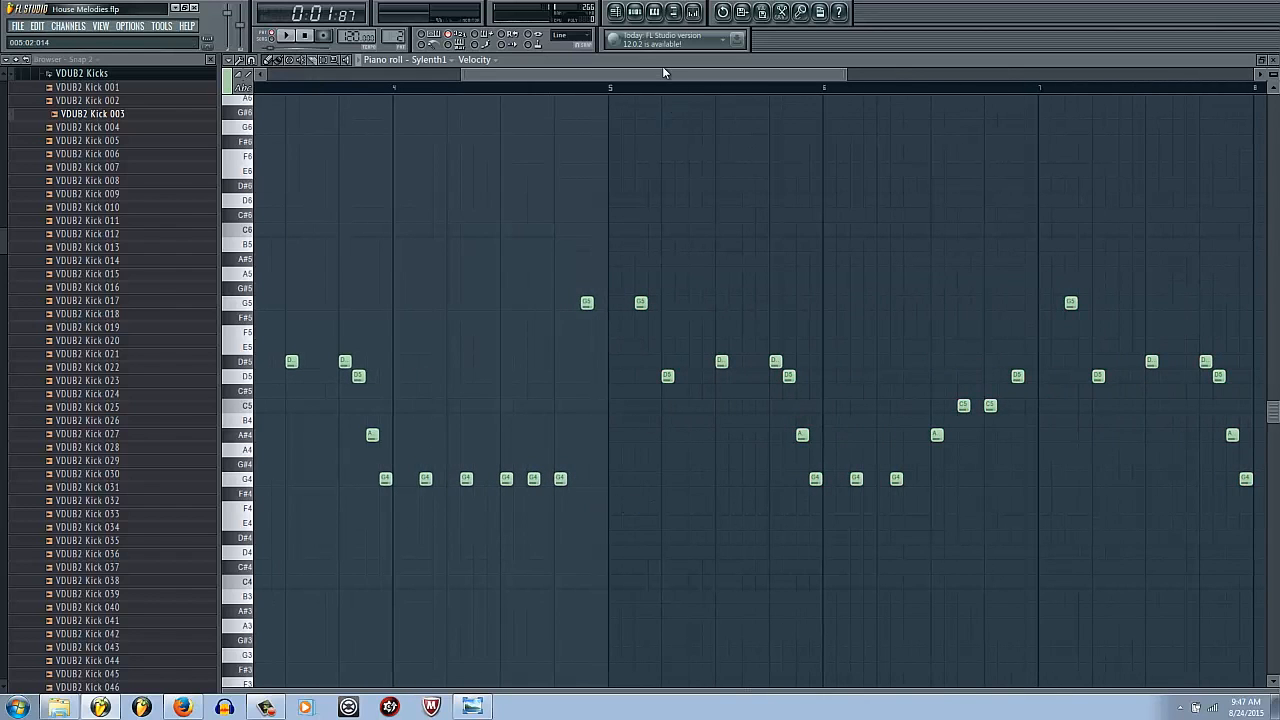
{"action": "left_click_drag", "start_coordinate": [465, 73], "coordinate": [215, 150]}
{"action": "scroll", "coordinate": [134, 314], "scroll_direction": "down", "scroll_amount": 3}
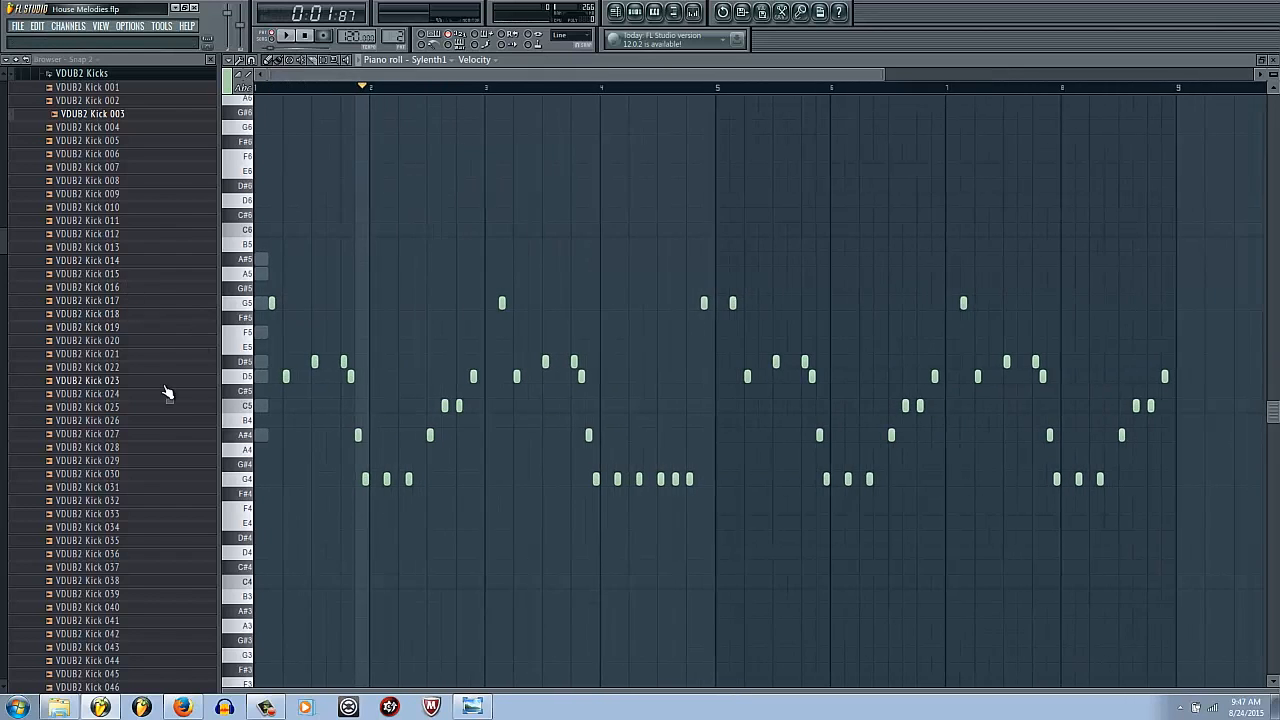
{"action": "scroll", "coordinate": [651, 431], "scroll_direction": "up", "scroll_amount": 4}
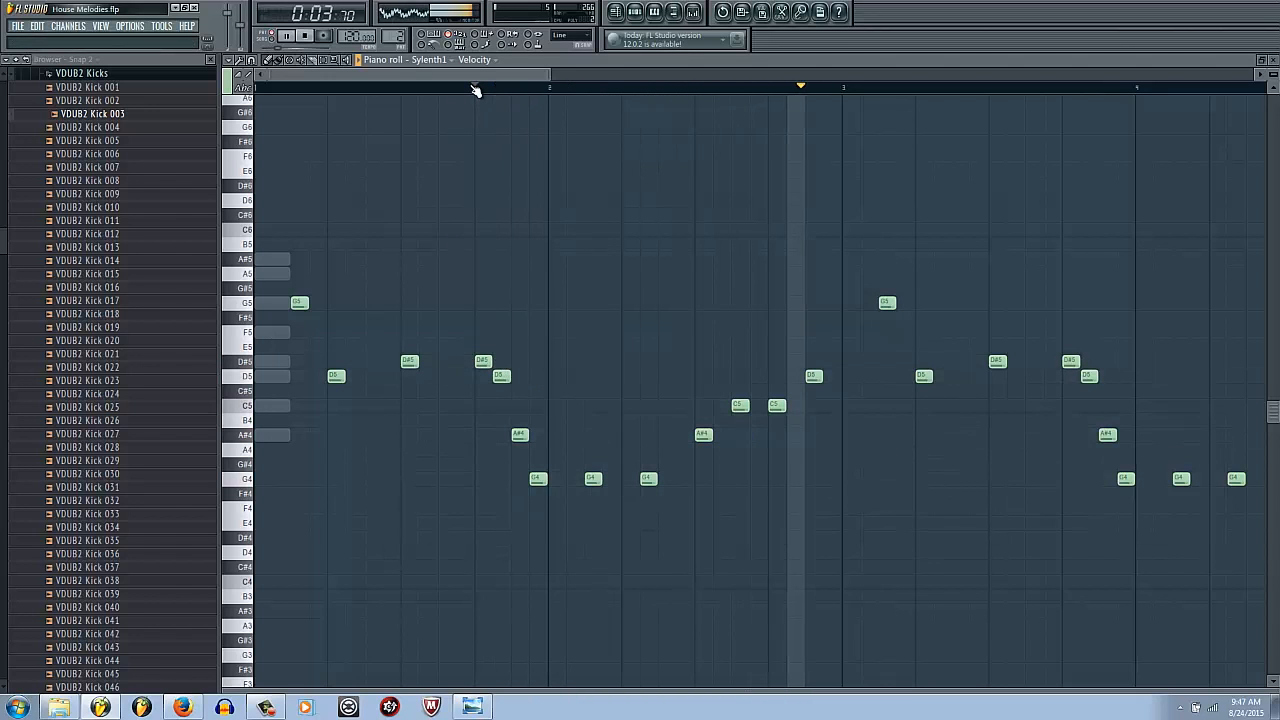
{"action": "key", "text": "space"}
{"action": "scroll", "coordinate": [977, 566], "scroll_direction": "down", "scroll_amount": 4}
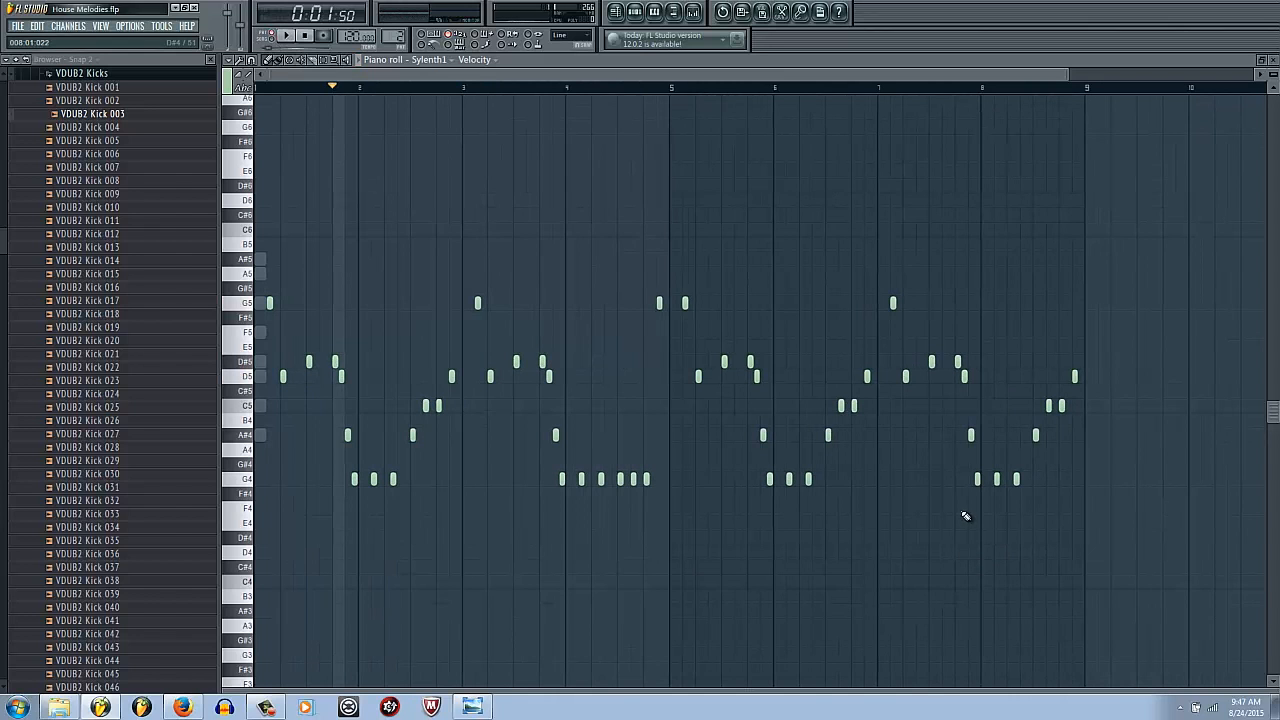
Select the notes in bars 5 to 8 and layer a copy of them one octave lower.
{"action": "left_click_drag", "start_coordinate": [1192, 548], "coordinate": [677, 257]}
{"action": "scroll", "coordinate": [643, 434], "scroll_direction": "up", "scroll_amount": 4}
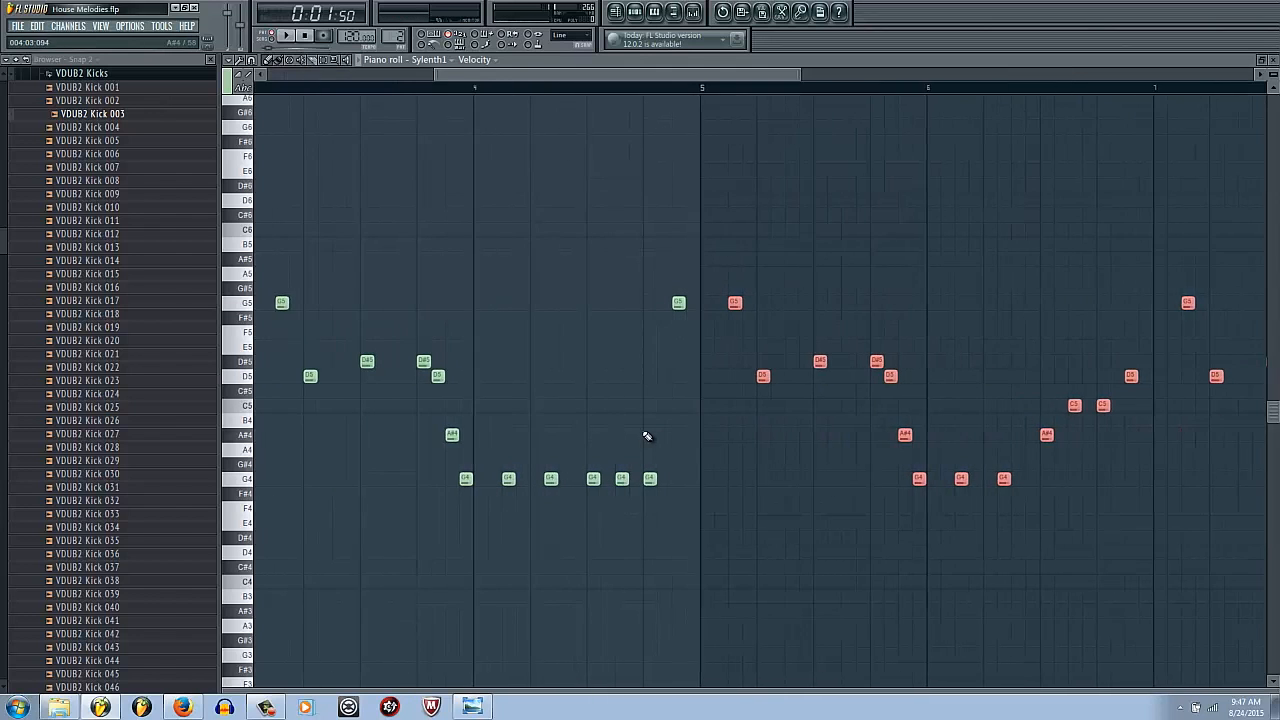
{"action": "scroll", "coordinate": [647, 436], "scroll_direction": "down", "scroll_amount": 4}
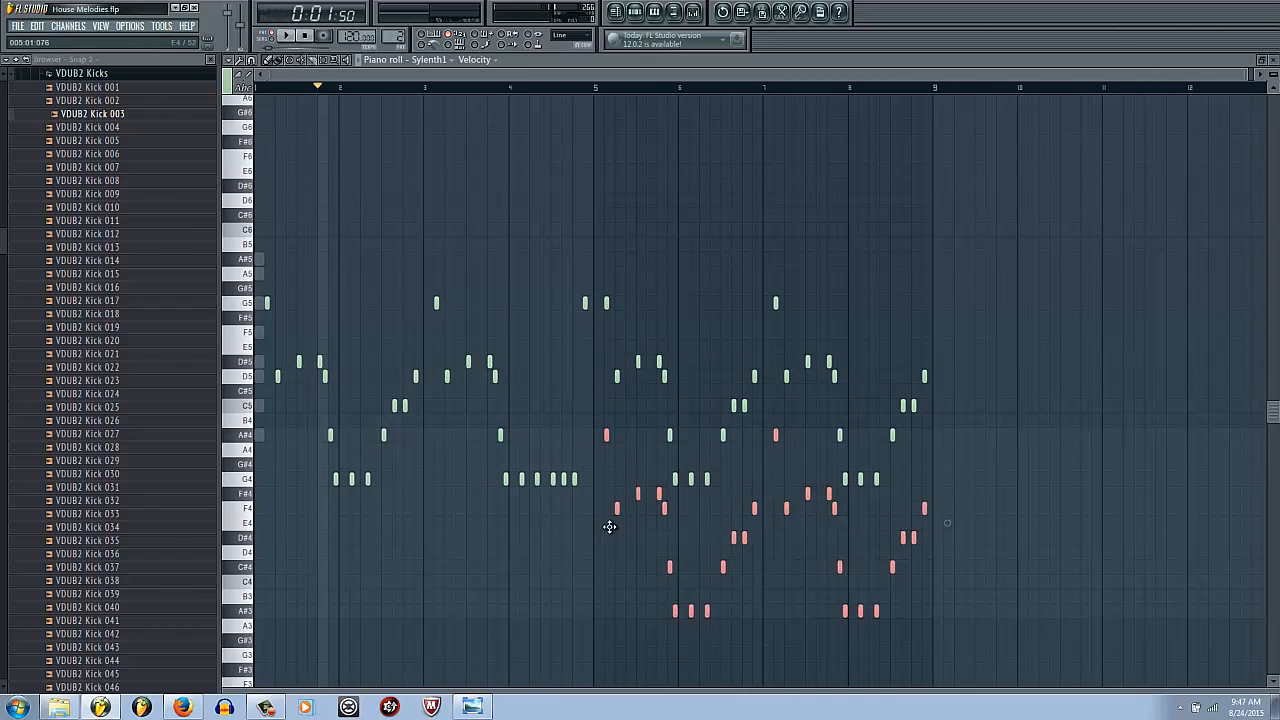
{"action": "left_click_drag", "start_coordinate": [600, 579], "coordinate": [614, 579]}
{"action": "scroll", "coordinate": [605, 560], "scroll_direction": "up", "scroll_amount": 4}
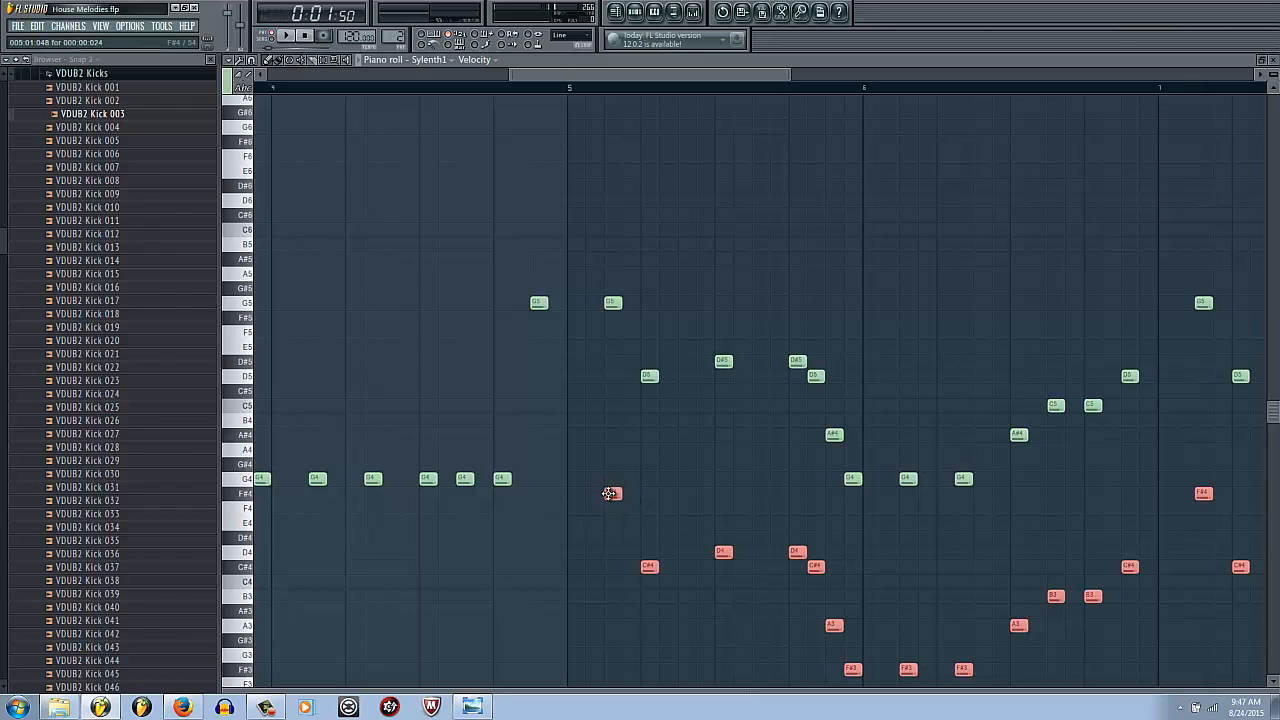
{"action": "left_click_drag", "start_coordinate": [608, 494], "coordinate": [608, 479]}
Play the layered eight-bar melody, compare it with the melody in Pattern 1, and return to Pattern 2.
{"action": "scroll", "coordinate": [600, 622], "scroll_direction": "down", "scroll_amount": 4}
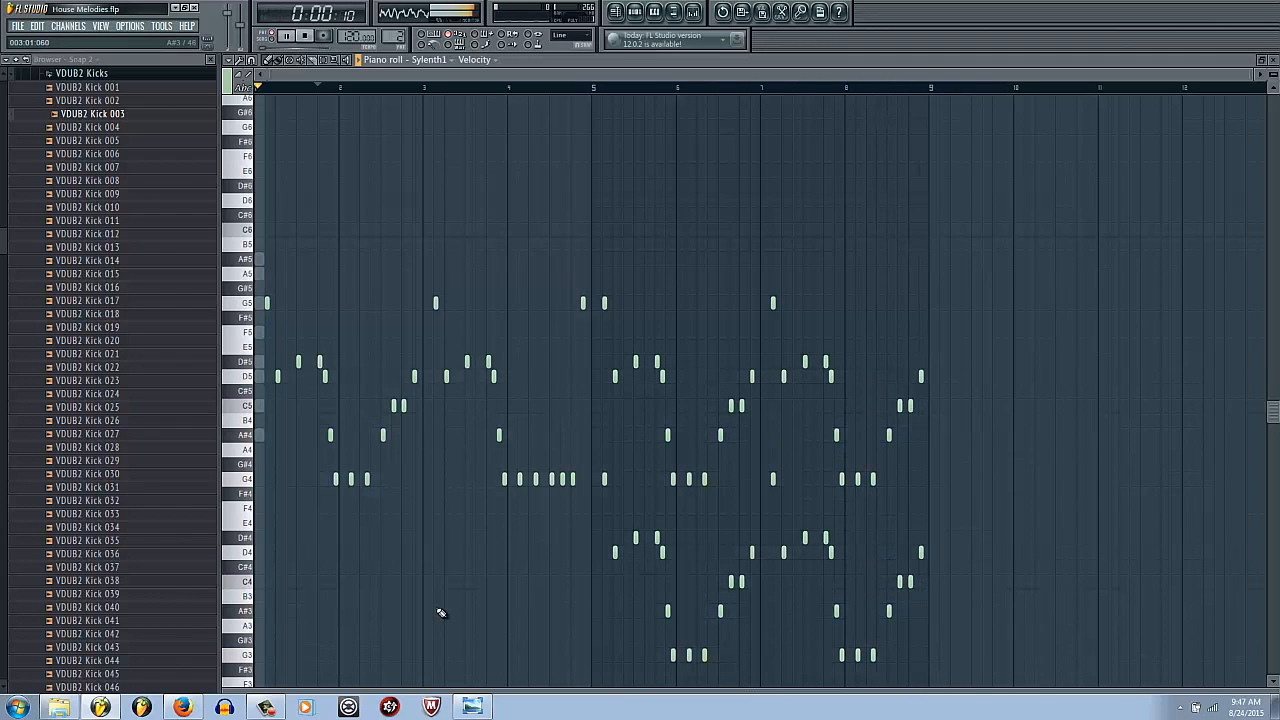
{"action": "key", "text": "F6"}
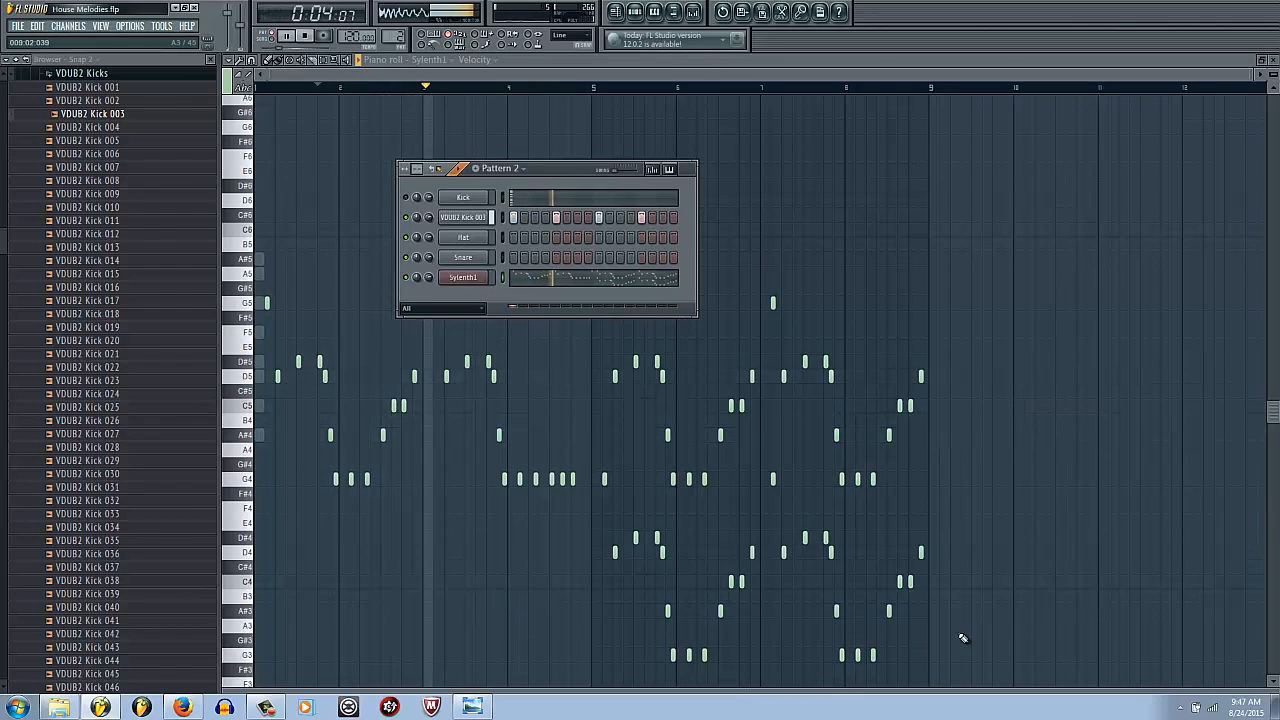
{"action": "key", "text": "KP_Subtract"}
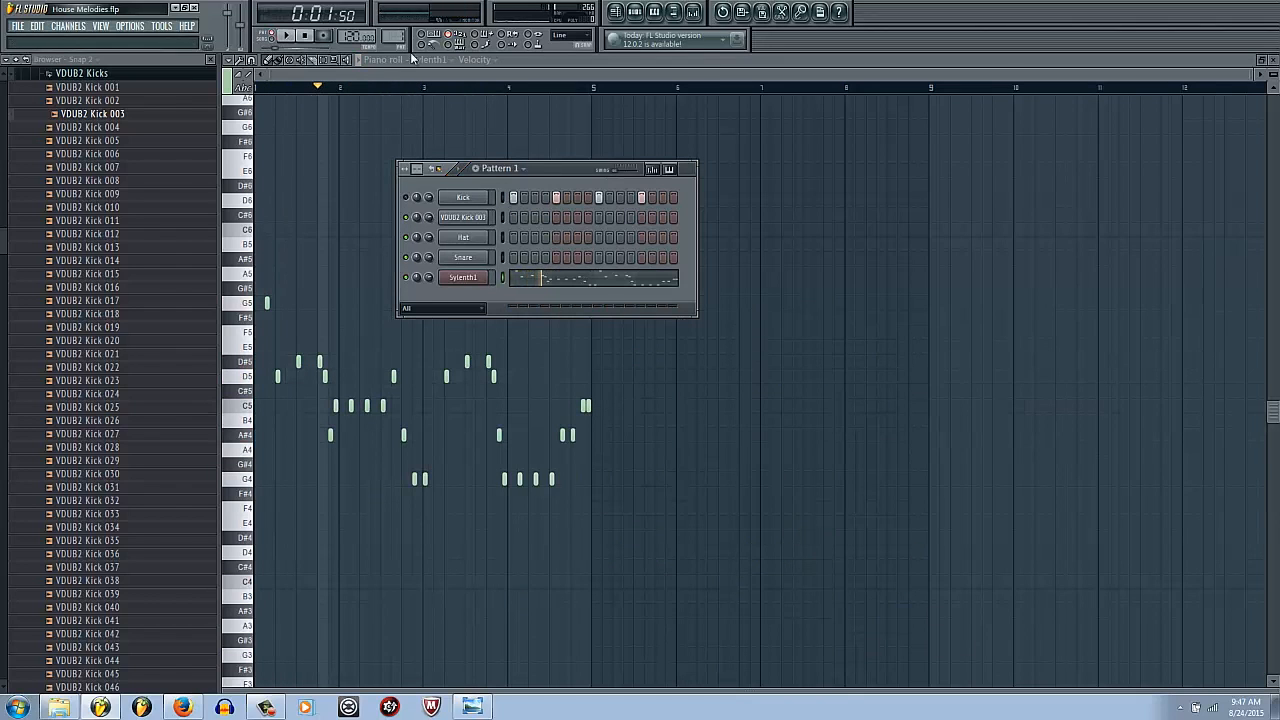
{"action": "scroll", "coordinate": [391, 33], "scroll_direction": "down", "scroll_amount": 1}
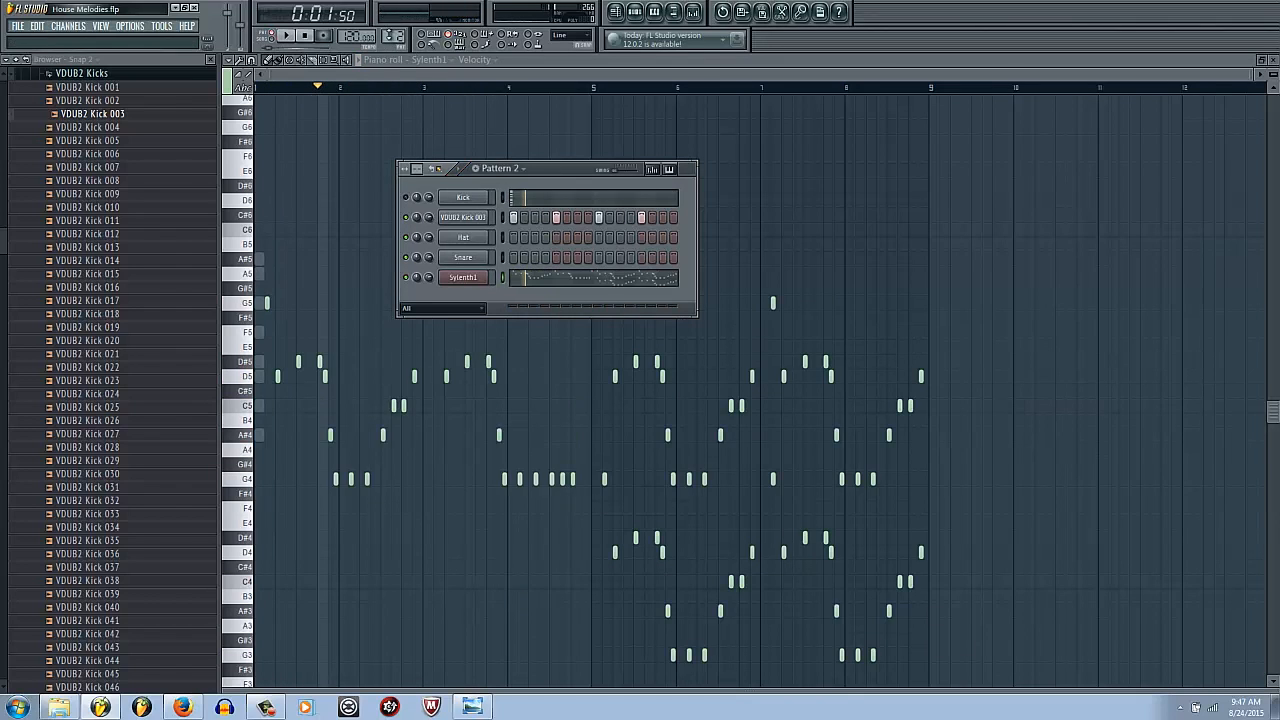
{"action": "key", "text": "F6"}
Try the whole Sylenth1 melody one octave higher during playback, and bring it back down an octave.
{"action": "scroll", "coordinate": [1070, 420], "scroll_direction": "down", "scroll_amount": 3}
{"action": "left_click_drag", "start_coordinate": [968, 645], "coordinate": [561, 482]}
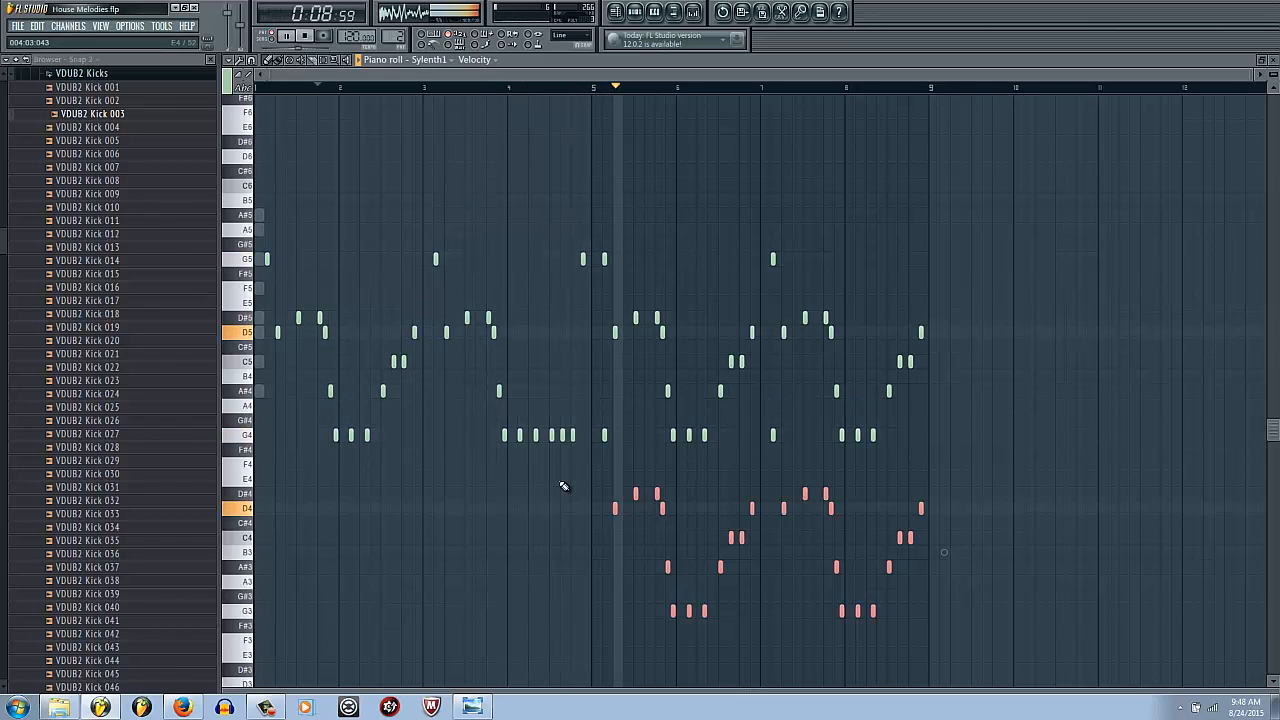
{"action": "left_click", "coordinate": [1135, 513]}
{"action": "key", "text": "ctrl+Up"}
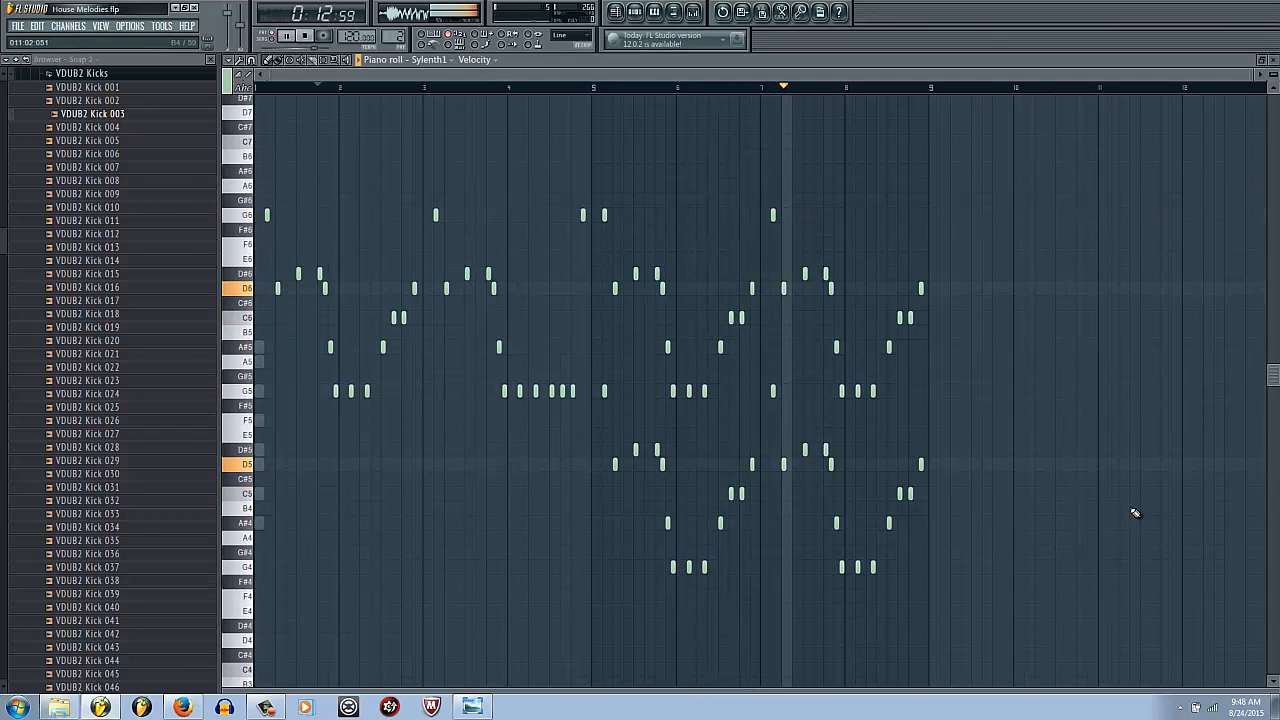
{"action": "key", "text": "ctrl+Down"}
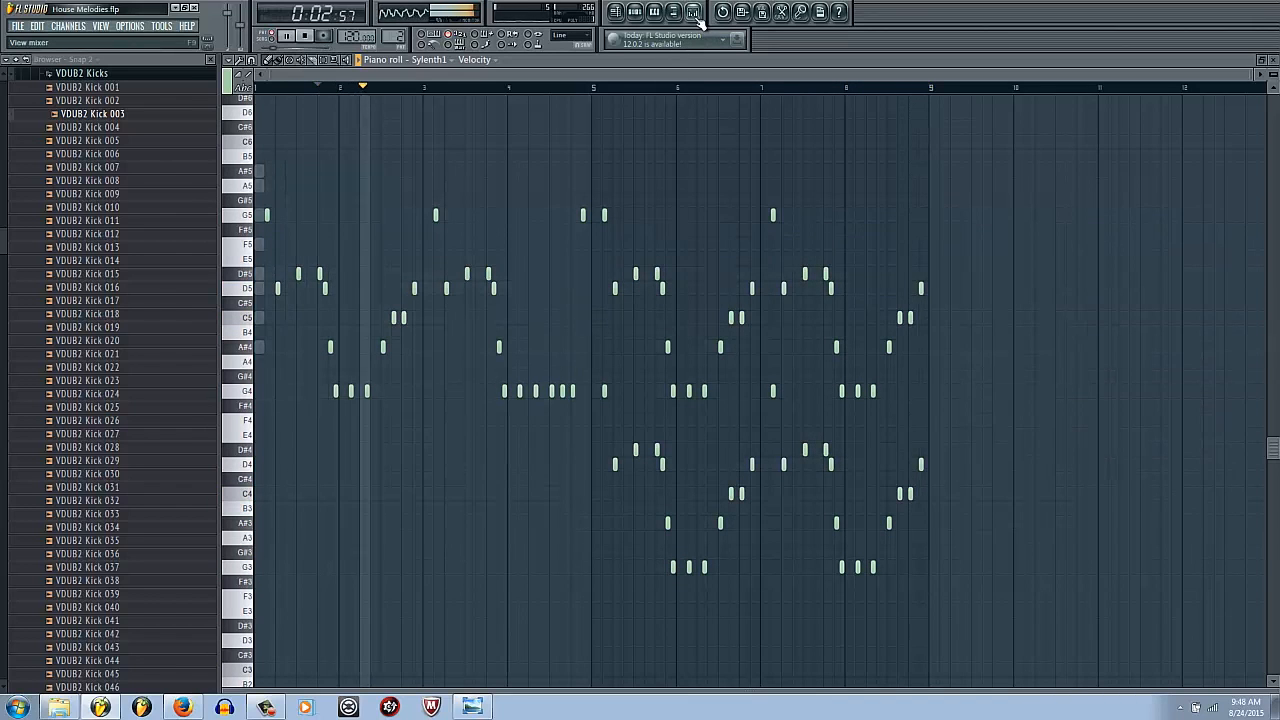
Program Hat hits on steps 3, 7, 11 and 15 and Snare hits on steps 5 and 13.
{"action": "key", "text": "F6"}
{"action": "left_click", "coordinate": [535, 237]}
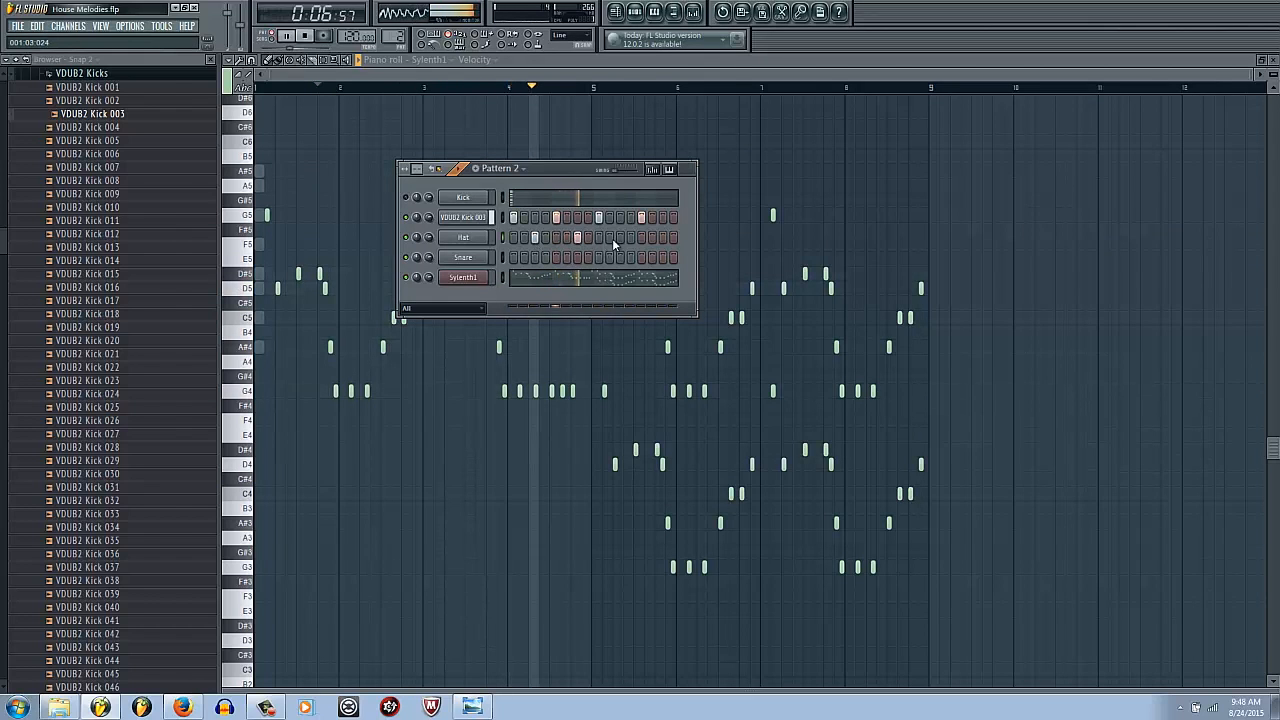
{"action": "left_click", "coordinate": [556, 257]}
{"action": "left_click", "coordinate": [641, 257]}
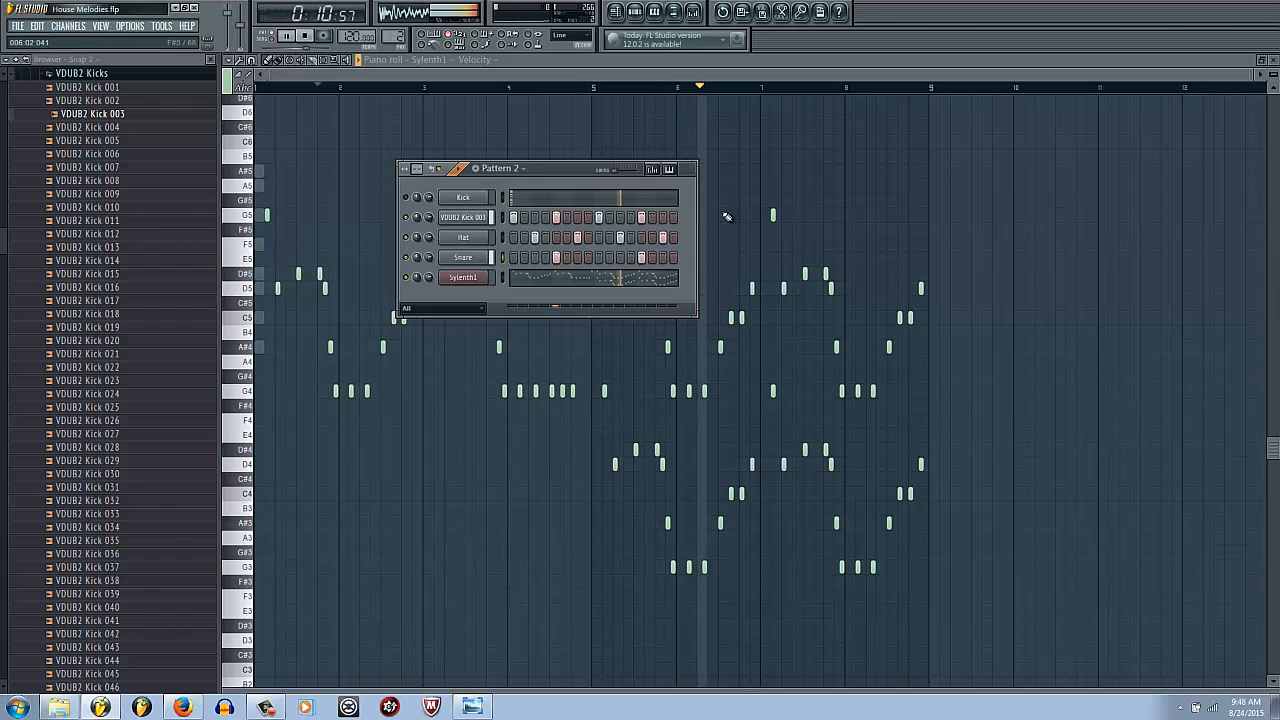
Listen to the full melody with the kick, hat and snare, and stop playback.
{"action": "key", "text": "F6"}
{"action": "key", "text": "F6"}
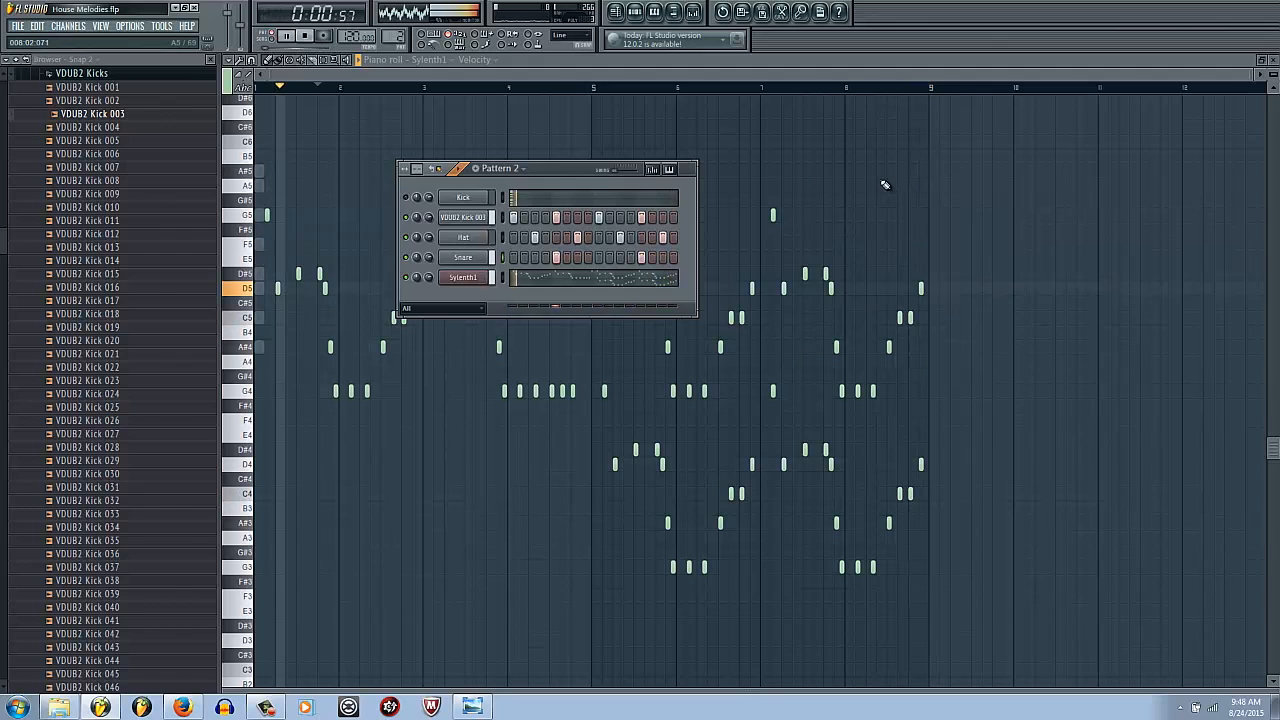
{"action": "key", "text": "F6"}
{"action": "key", "text": "F6"}
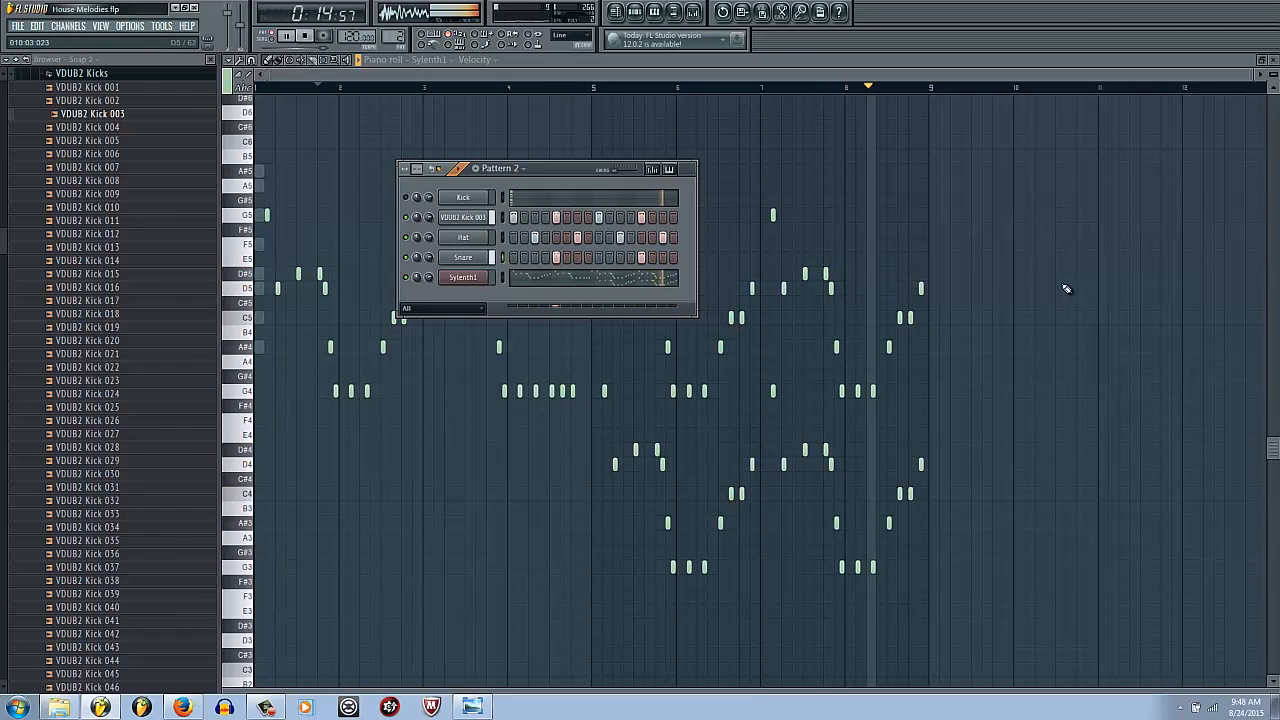
{"action": "key", "text": "space"}
{"action": "key", "text": "F6"}
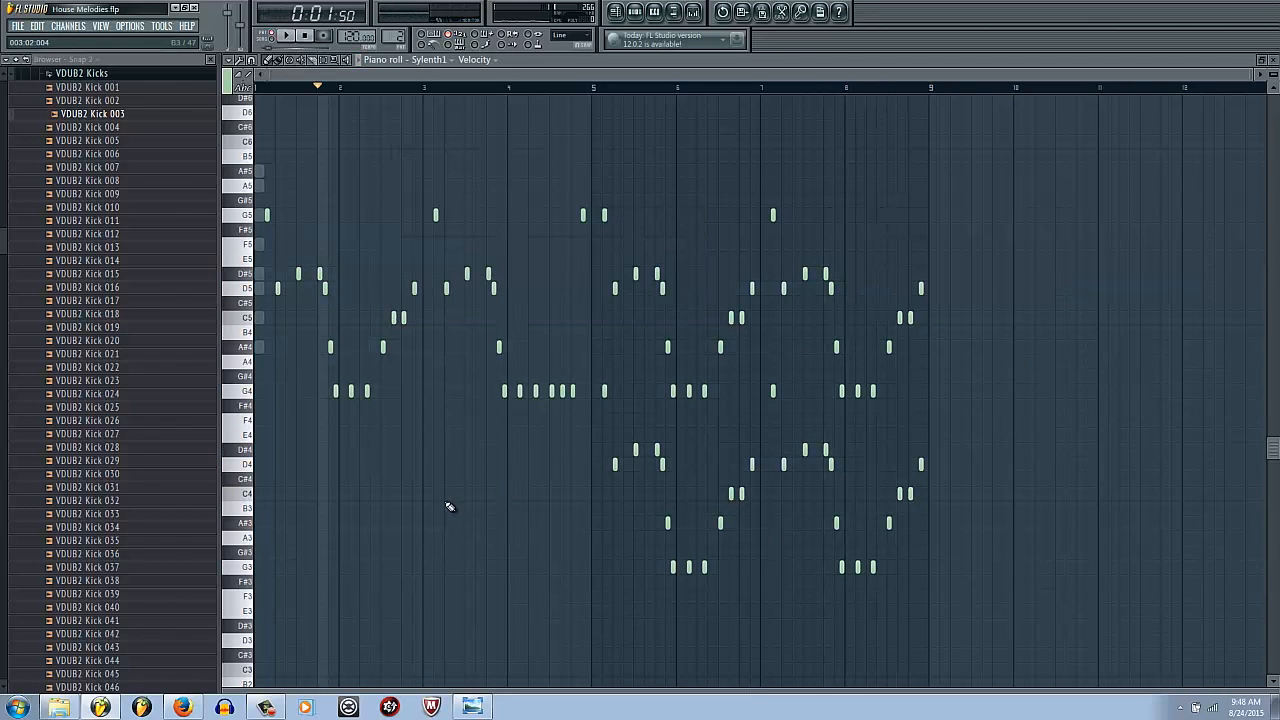
Select all the Sylenth1 melody notes in Pattern 2 and delete them.
{"action": "scroll", "coordinate": [334, 530], "scroll_direction": "up", "scroll_amount": 4}
{"action": "scroll", "coordinate": [335, 525], "scroll_direction": "down", "scroll_amount": 4}
{"action": "left_click_drag", "start_coordinate": [1072, 618], "coordinate": [180, 226]}
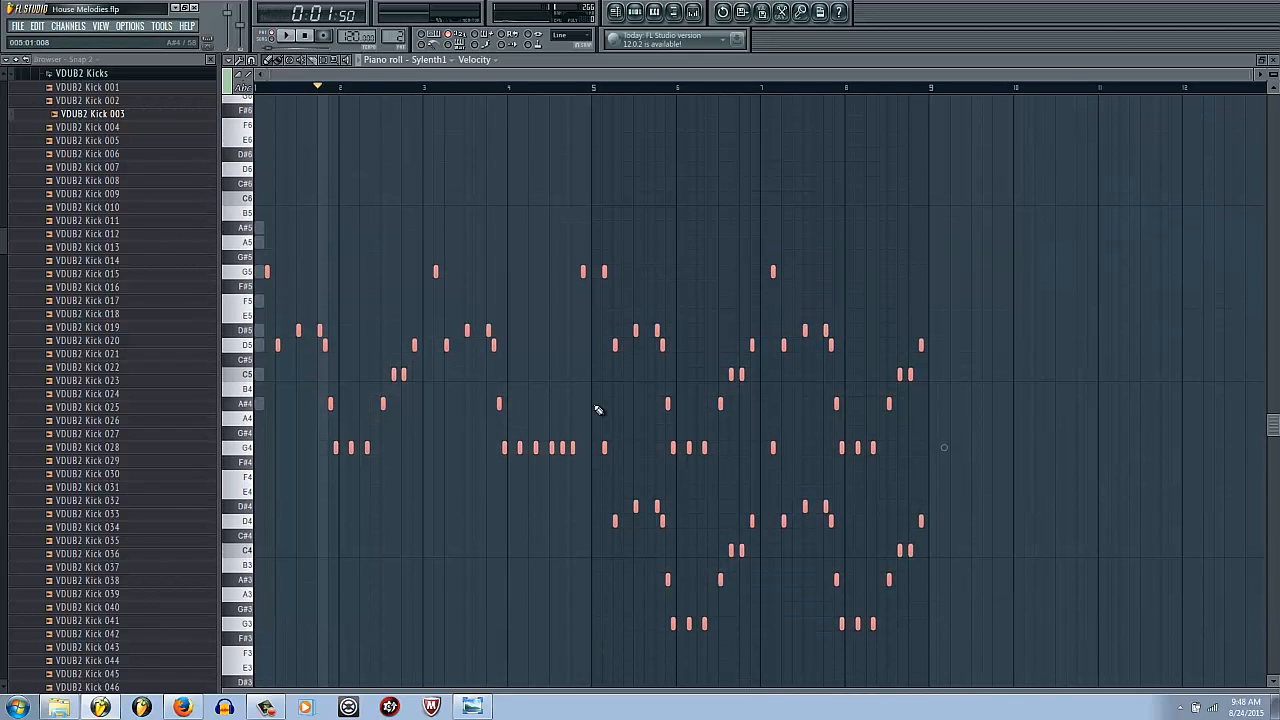
Clear the old scale guide notes from the Kick channel's piano roll.
{"action": "key", "text": "F6"}
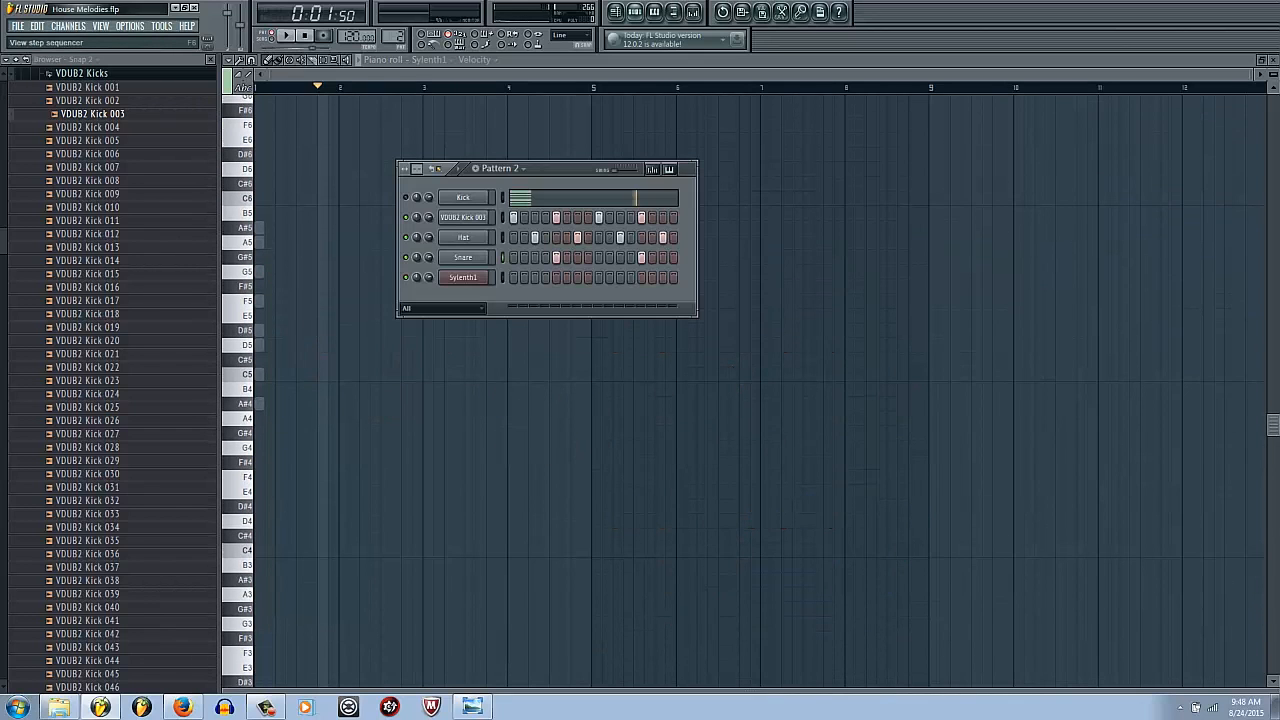
{"action": "left_click", "coordinate": [576, 206]}
{"action": "left_click_drag", "start_coordinate": [395, 480], "coordinate": [175, 260]}
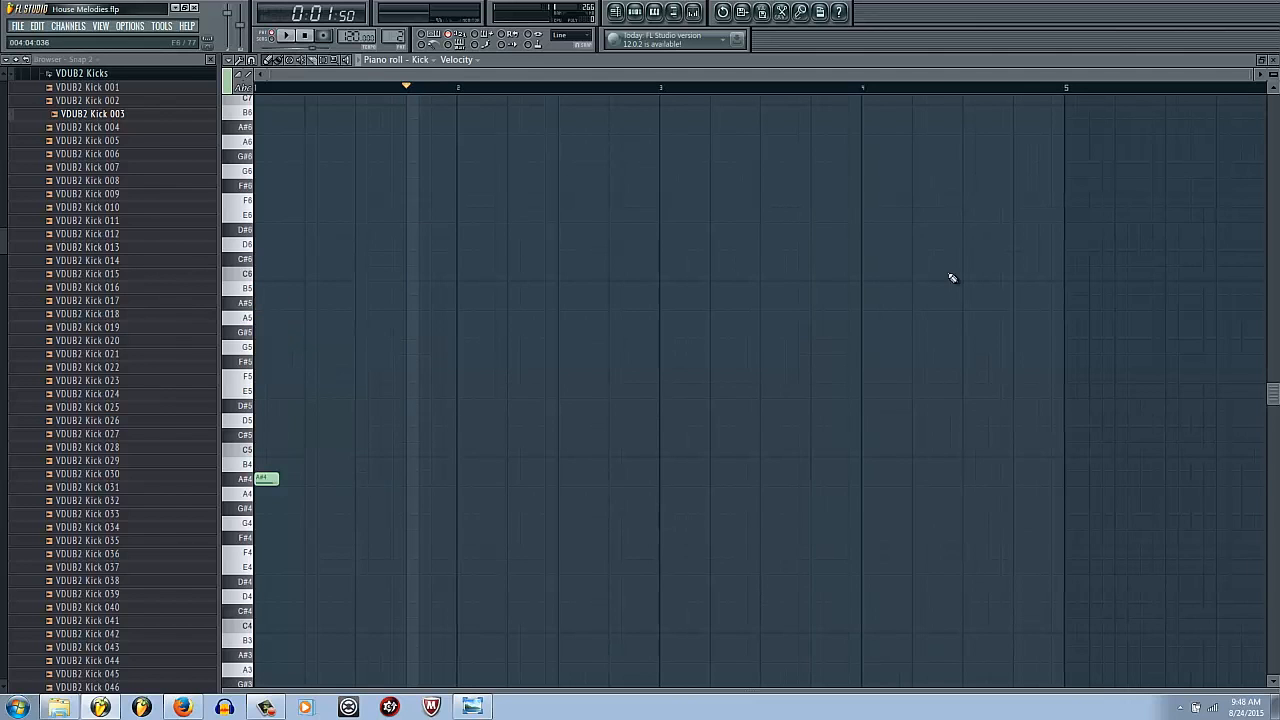
Stack the F major scale from F4 to F5 as short guide notes at the start of bar 1, following the key chart.
{"action": "left_click", "coordinate": [470, 707]}
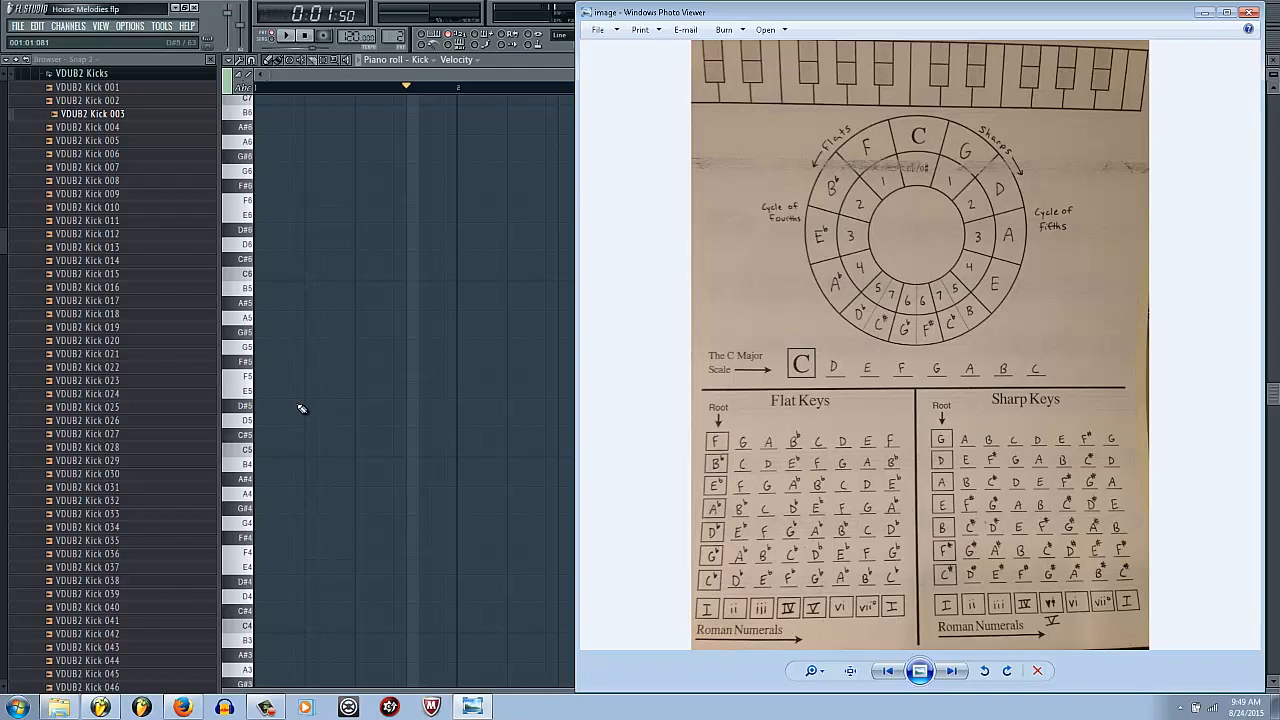
{"action": "left_click", "coordinate": [245, 463]}
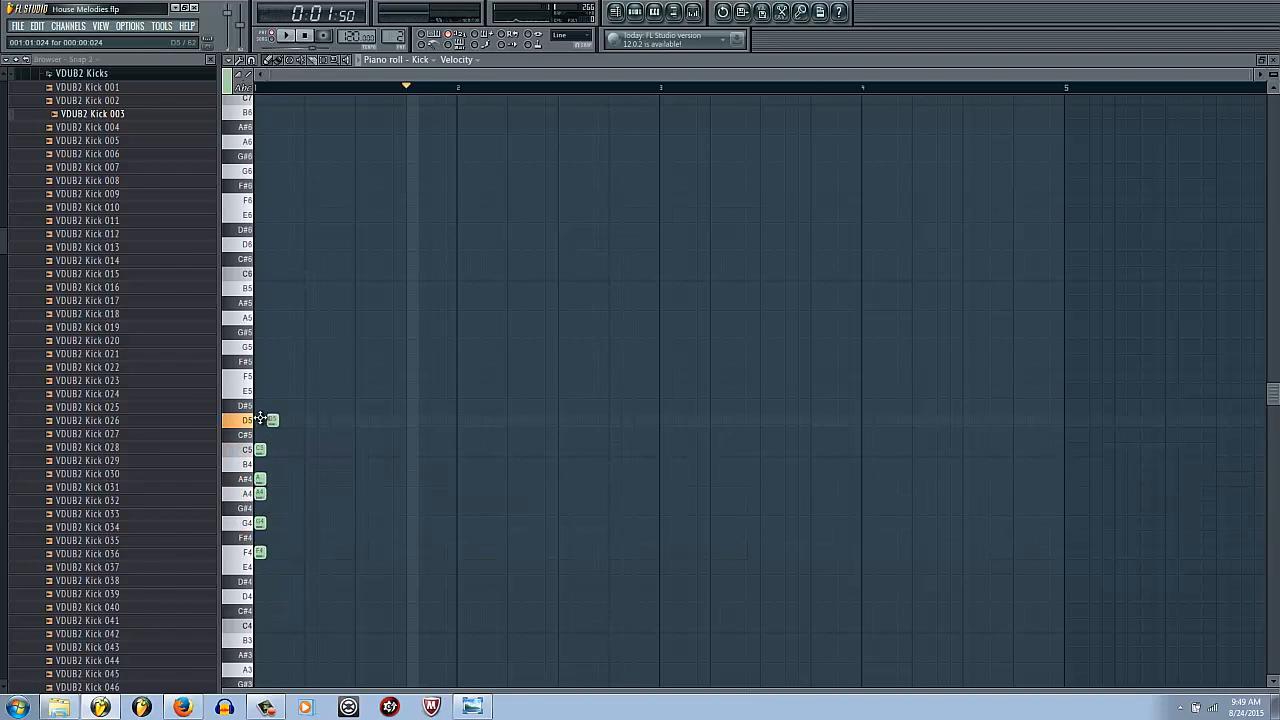
{"action": "left_click", "coordinate": [470, 708]}
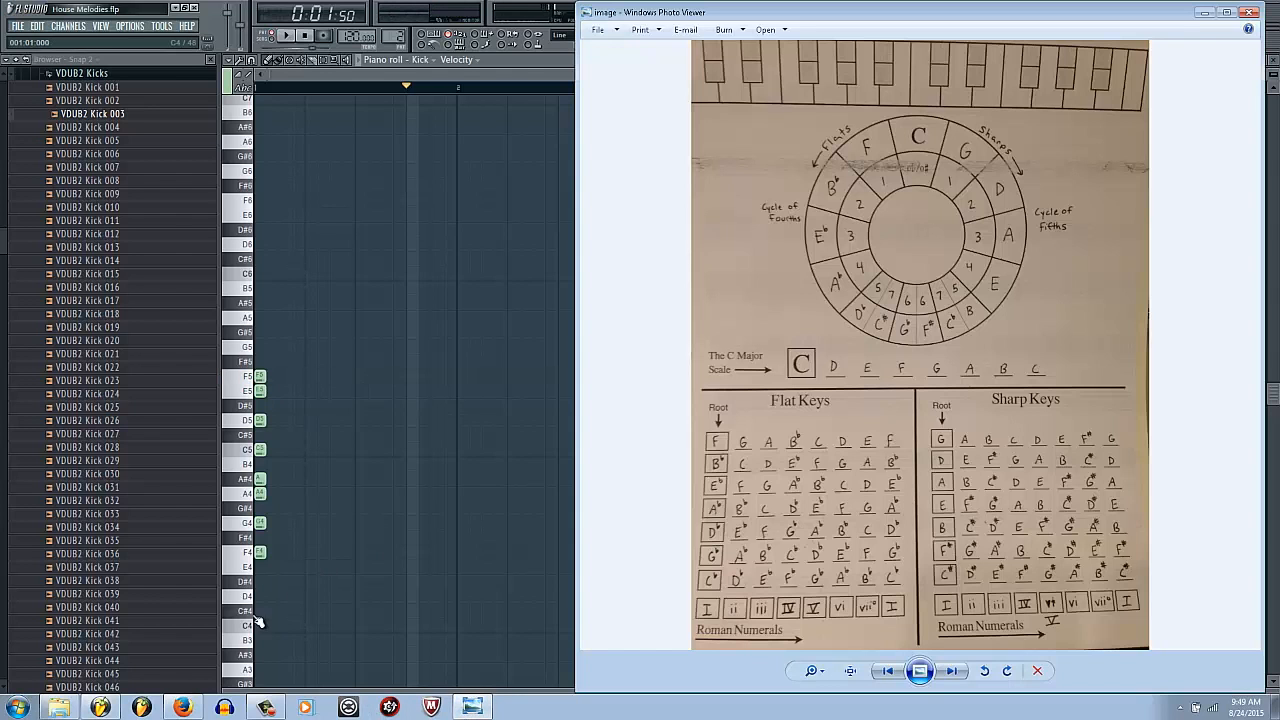
{"action": "scroll", "coordinate": [953, 452], "scroll_direction": "up", "scroll_amount": 1}
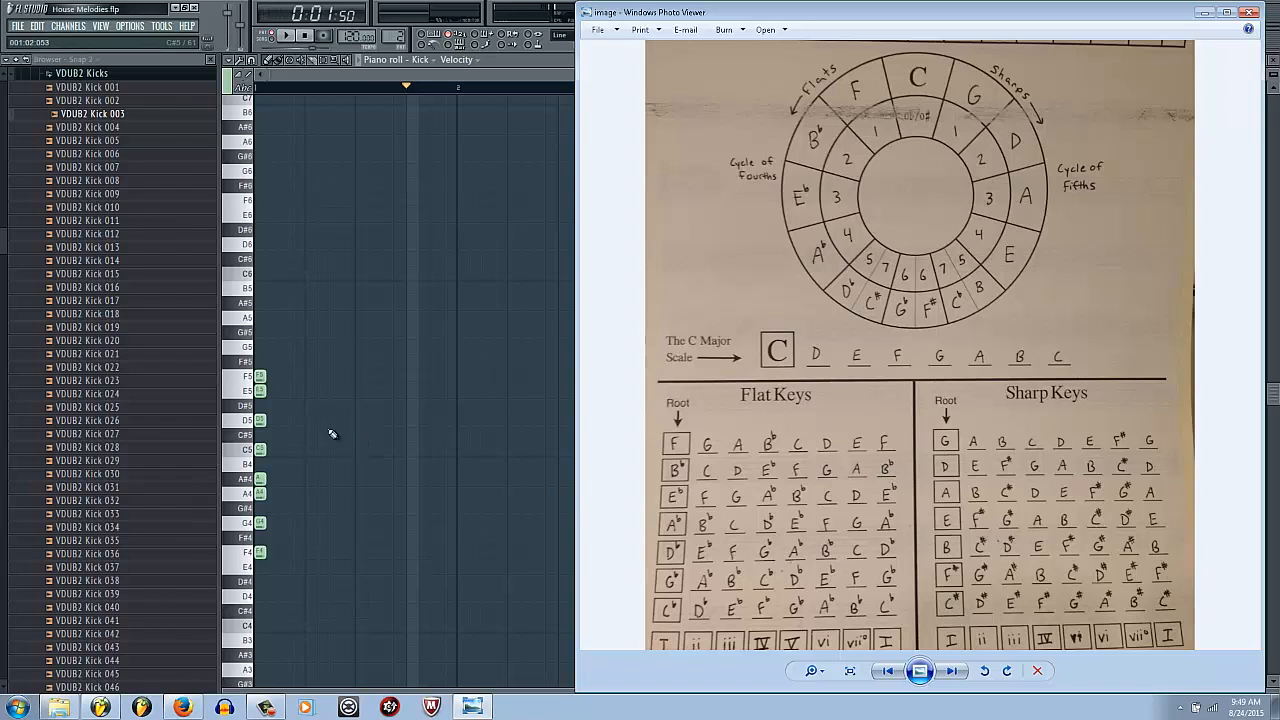
{"action": "left_click", "coordinate": [518, 425]}
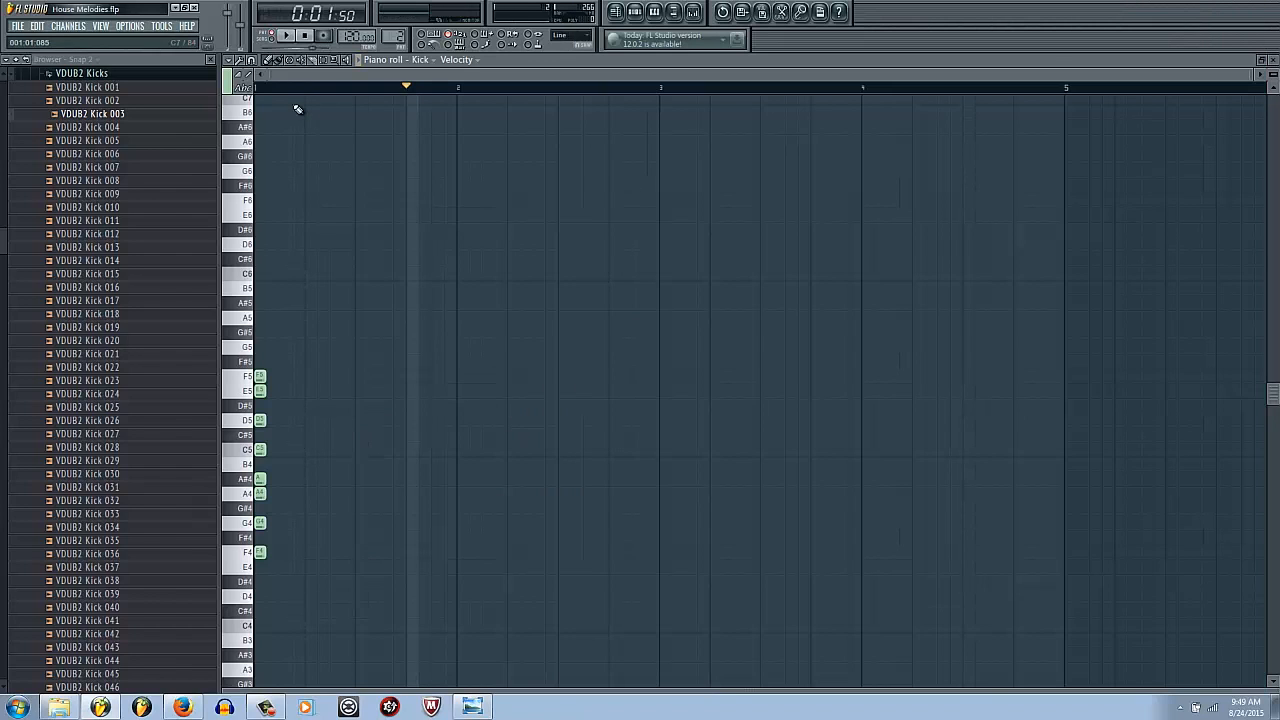
Start a new melody in Sylenth1's piano roll with D5 in beat 1 and A#4 on beat 2, and play it.
{"action": "key", "text": "F6"}
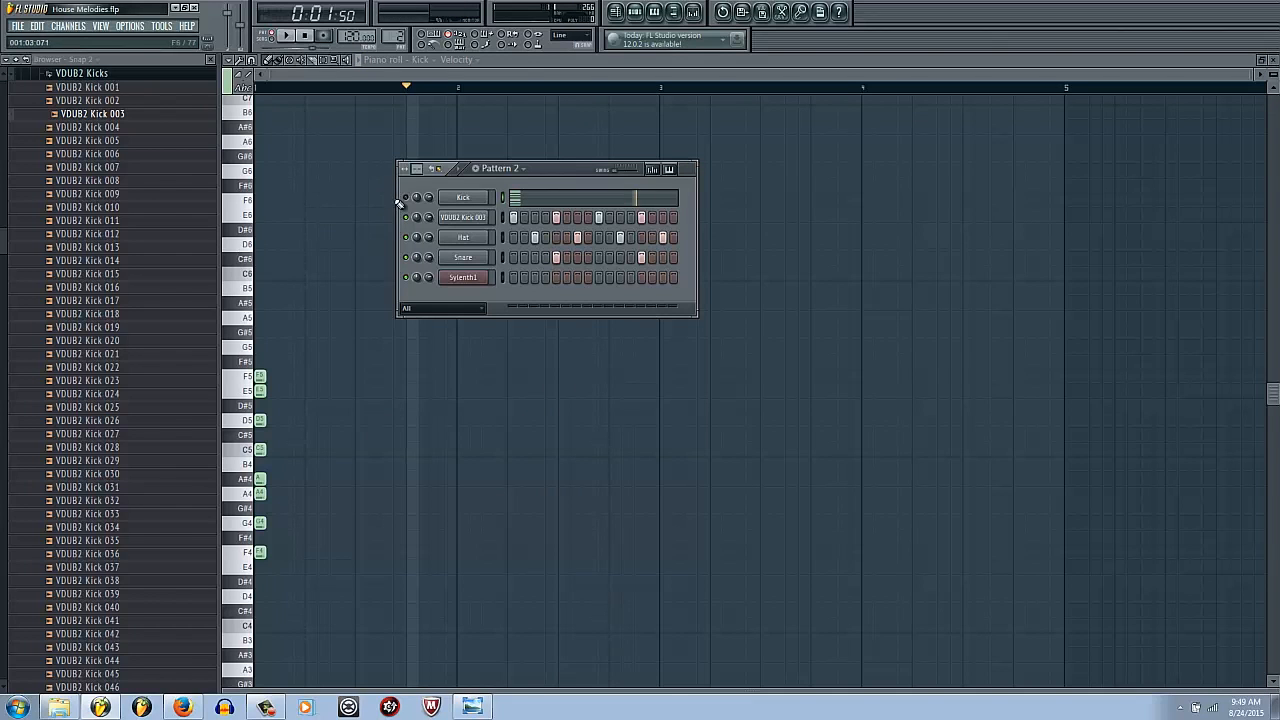
{"action": "right_click", "coordinate": [481, 279]}
{"action": "left_click", "coordinate": [520, 287]}
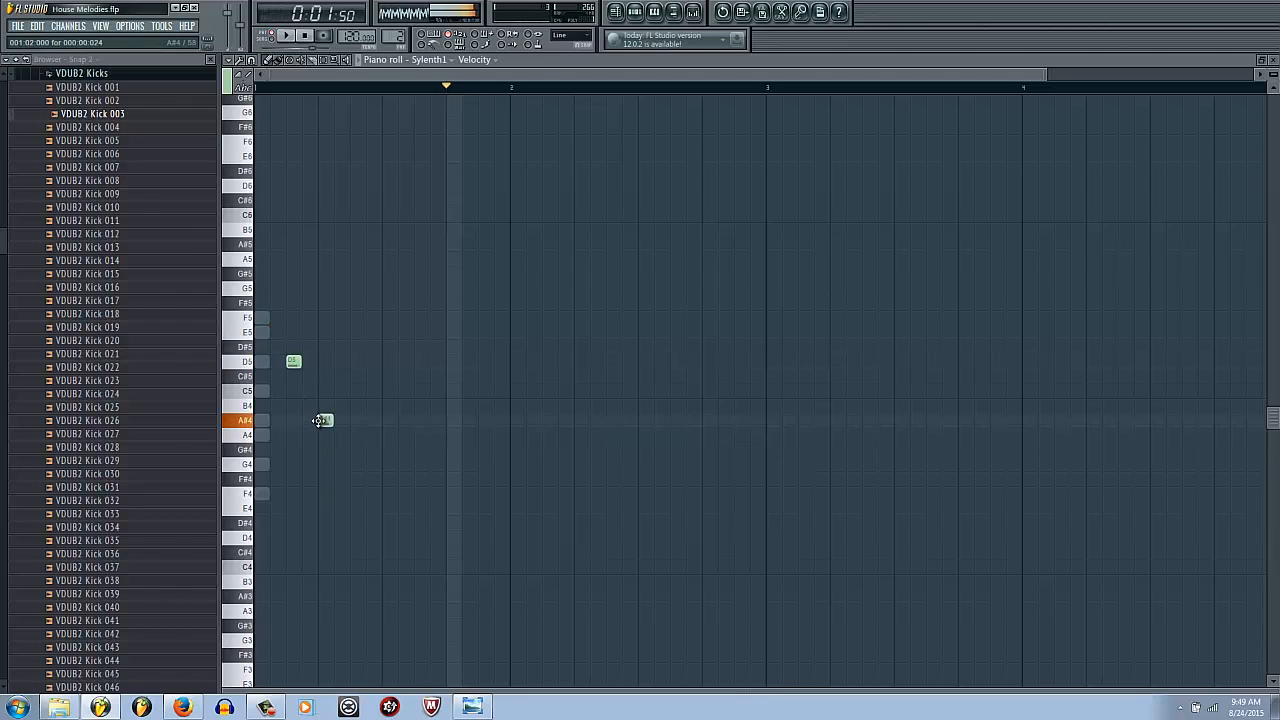
{"action": "key", "text": "space"}
{"action": "key", "text": "space"}
{"action": "key", "text": "space"}
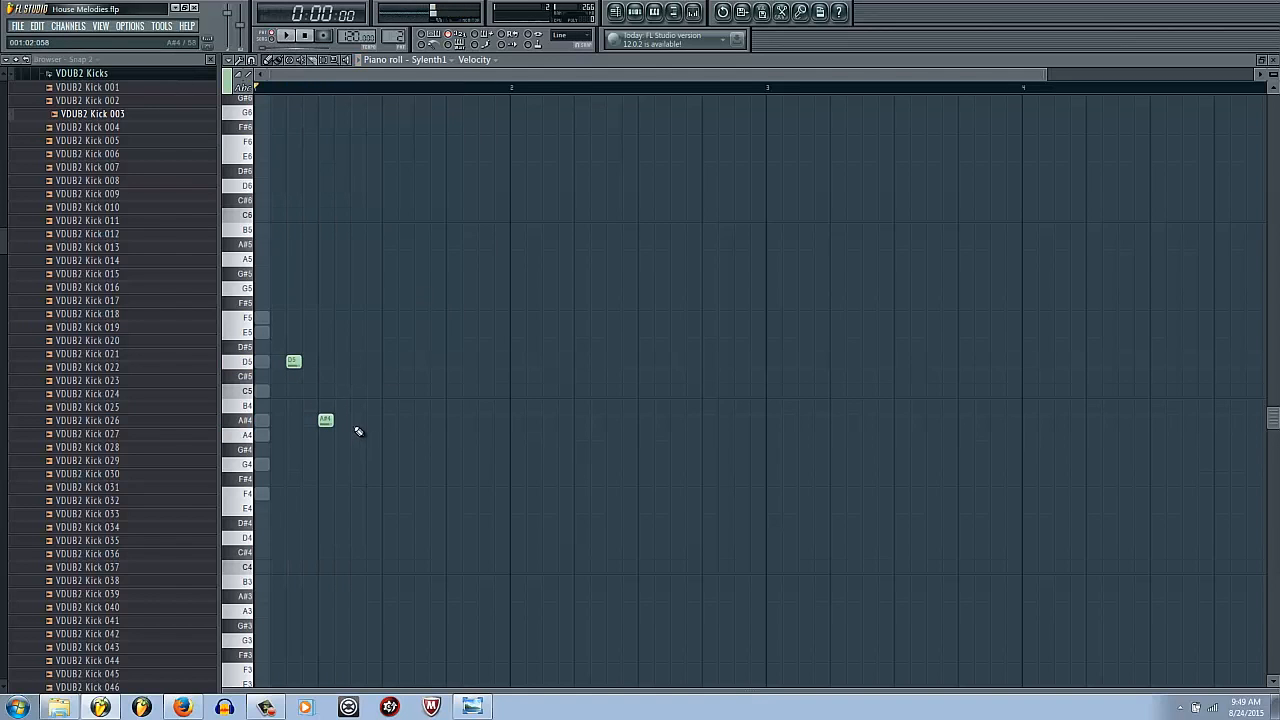
Continue bar 1 with two A#4 notes in beat 3, followed by a C5 and a G4, and play it.
{"action": "key", "text": "space"}
{"action": "left_click_drag", "start_coordinate": [357, 420], "coordinate": [390, 420]}
{"action": "key", "text": "space"}
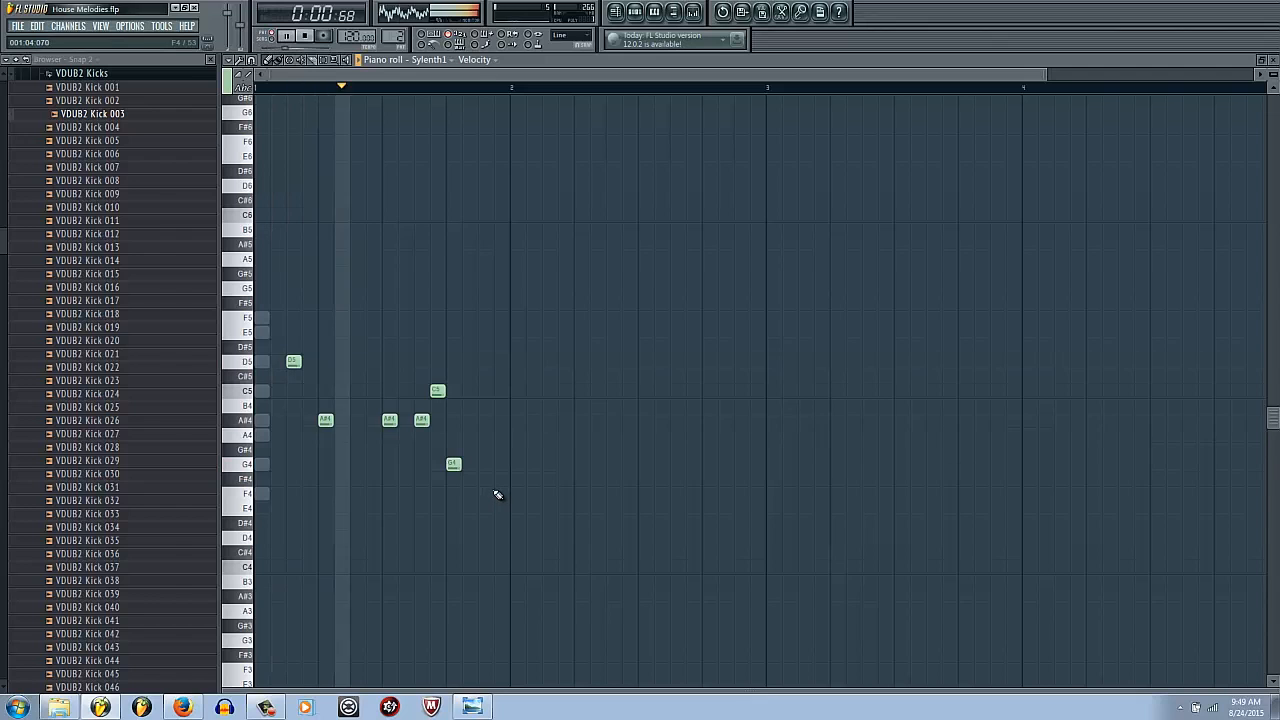
Delay the C5 into beat 4 and the G4 to the end of bar 1, checking the timing by playback.
{"action": "key", "text": "space"}
{"action": "left_click_drag", "start_coordinate": [452, 465], "coordinate": [484, 465]}
{"action": "key", "text": "space"}
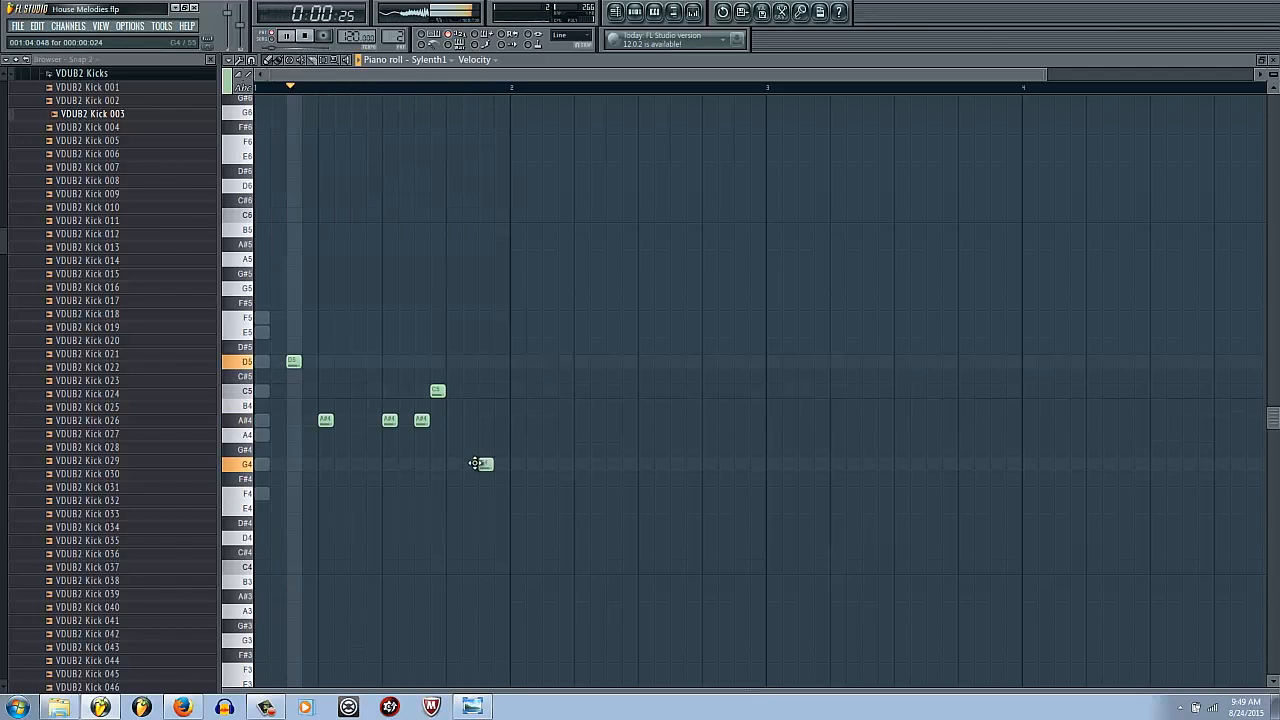
{"action": "key", "text": "space"}
{"action": "key", "text": "space"}
{"action": "left_click_drag", "start_coordinate": [436, 390], "coordinate": [469, 390]}
{"action": "key", "text": "space"}
{"action": "key", "text": "space"}
{"action": "left_click_drag", "start_coordinate": [486, 464], "coordinate": [501, 464]}
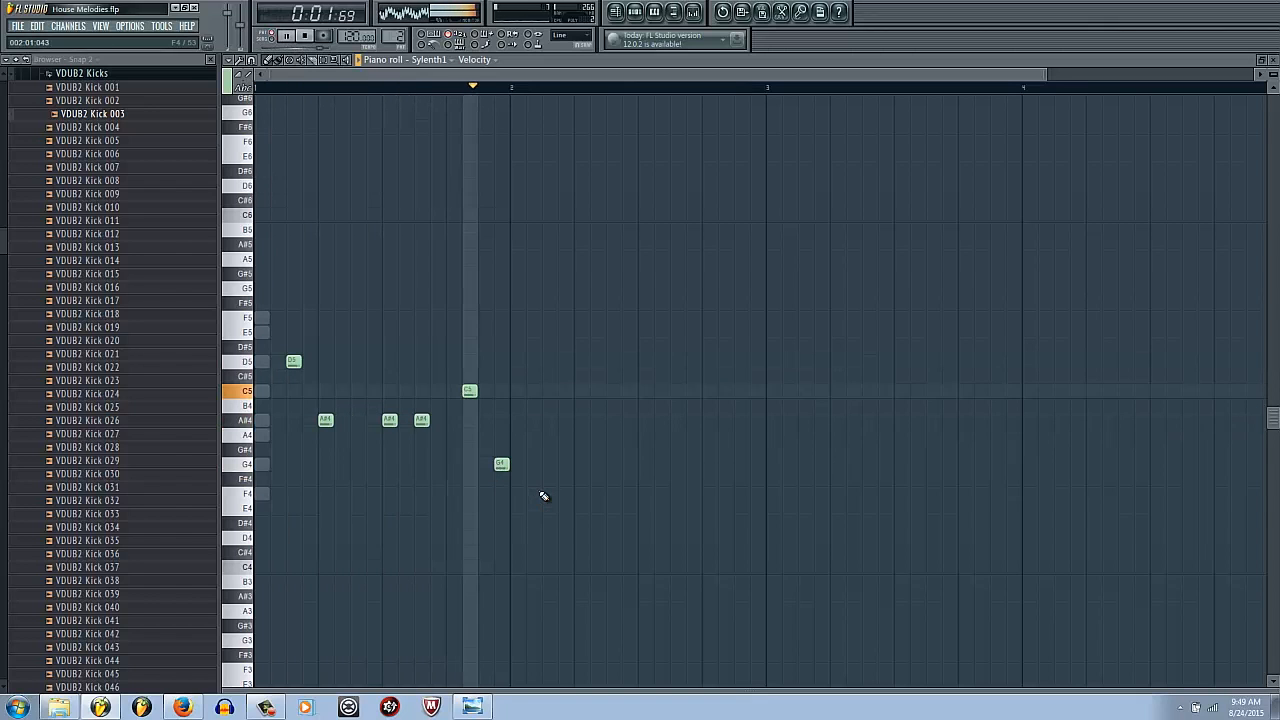
{"action": "key", "text": "space"}
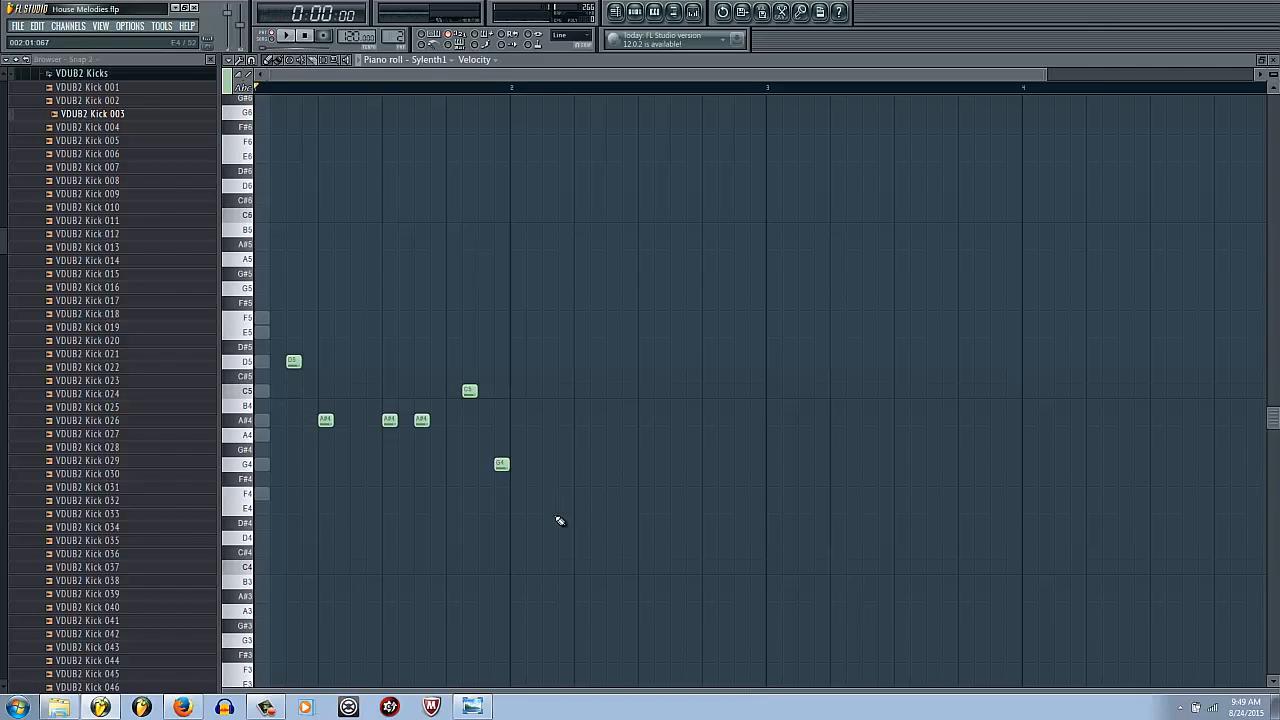
Begin bar 2 with two spaced G4 notes, replacing a trial F4, while playing the melody.
{"action": "key", "text": "space"}
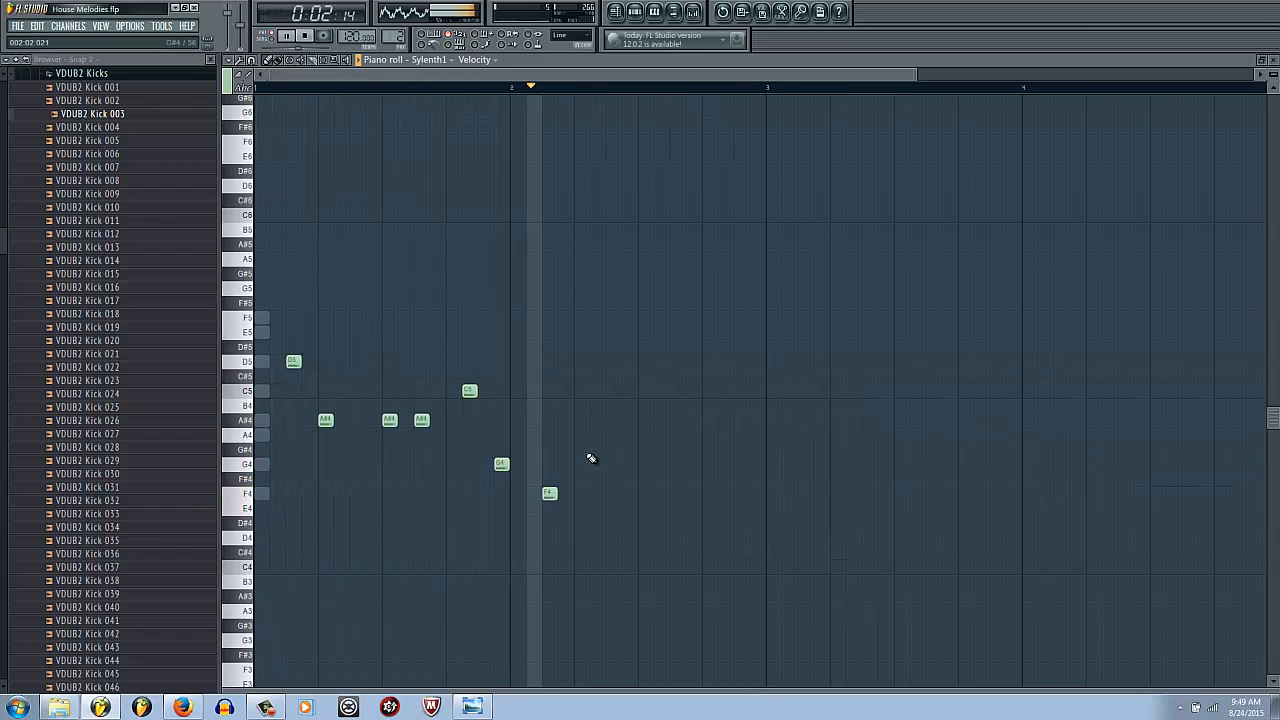
{"action": "key", "text": "space"}
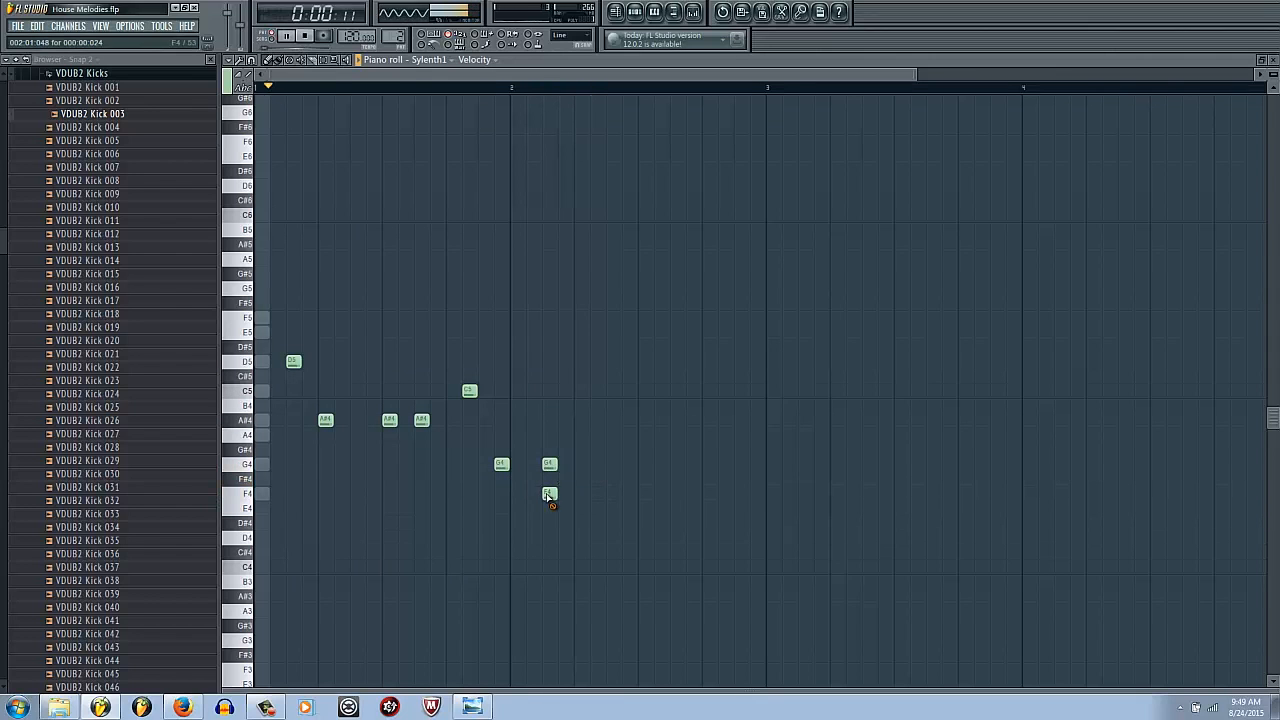
{"action": "key", "text": "space"}
{"action": "right_click", "coordinate": [549, 494]}
{"action": "left_click", "coordinate": [598, 464]}
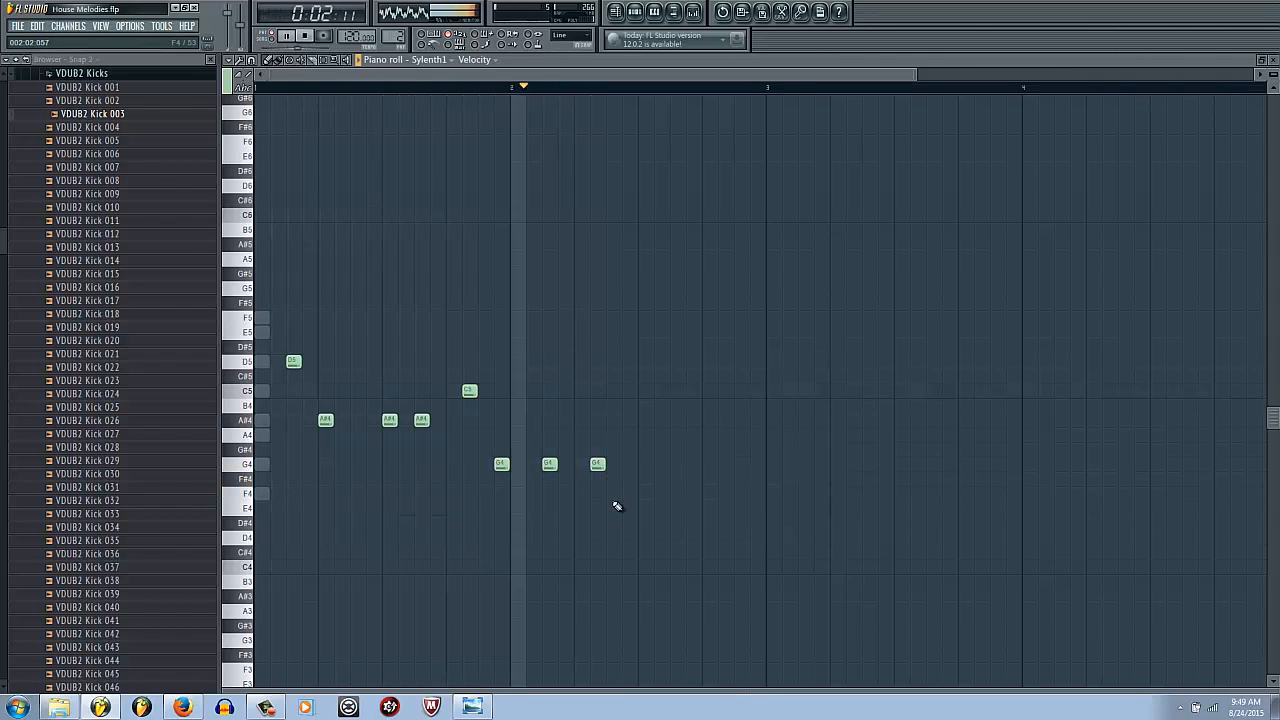
Complete bar 2 with three A#4 notes and a closing C5, trying G4 as the last note along the way.
{"action": "key", "text": "space"}
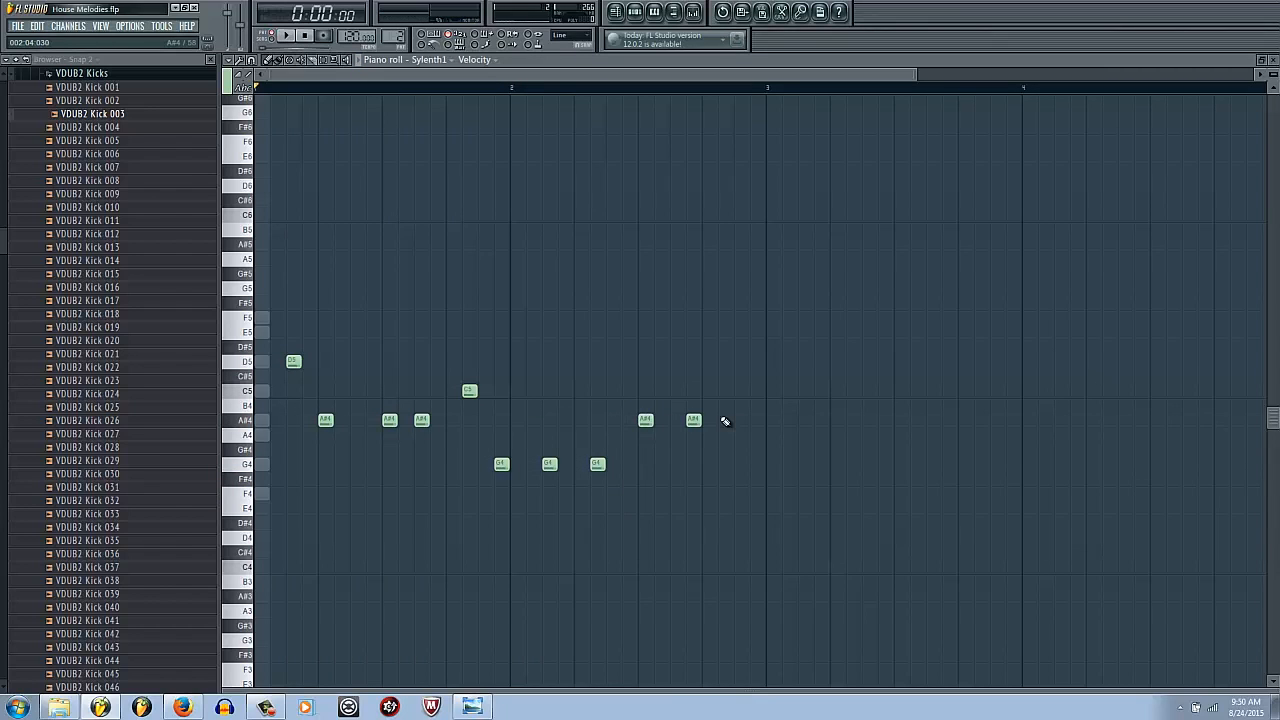
{"action": "key", "text": "space"}
{"action": "scroll", "coordinate": [851, 563], "scroll_direction": "down", "scroll_amount": 2}
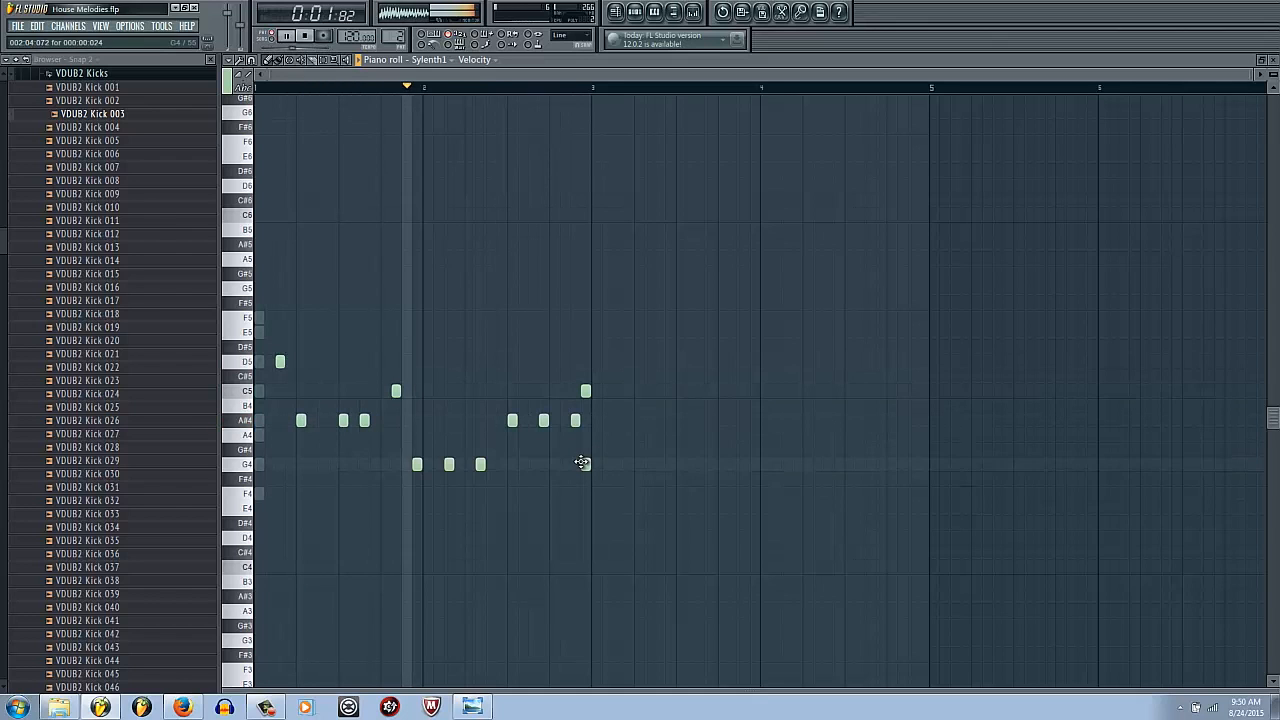
{"action": "right_click", "coordinate": [587, 393]}
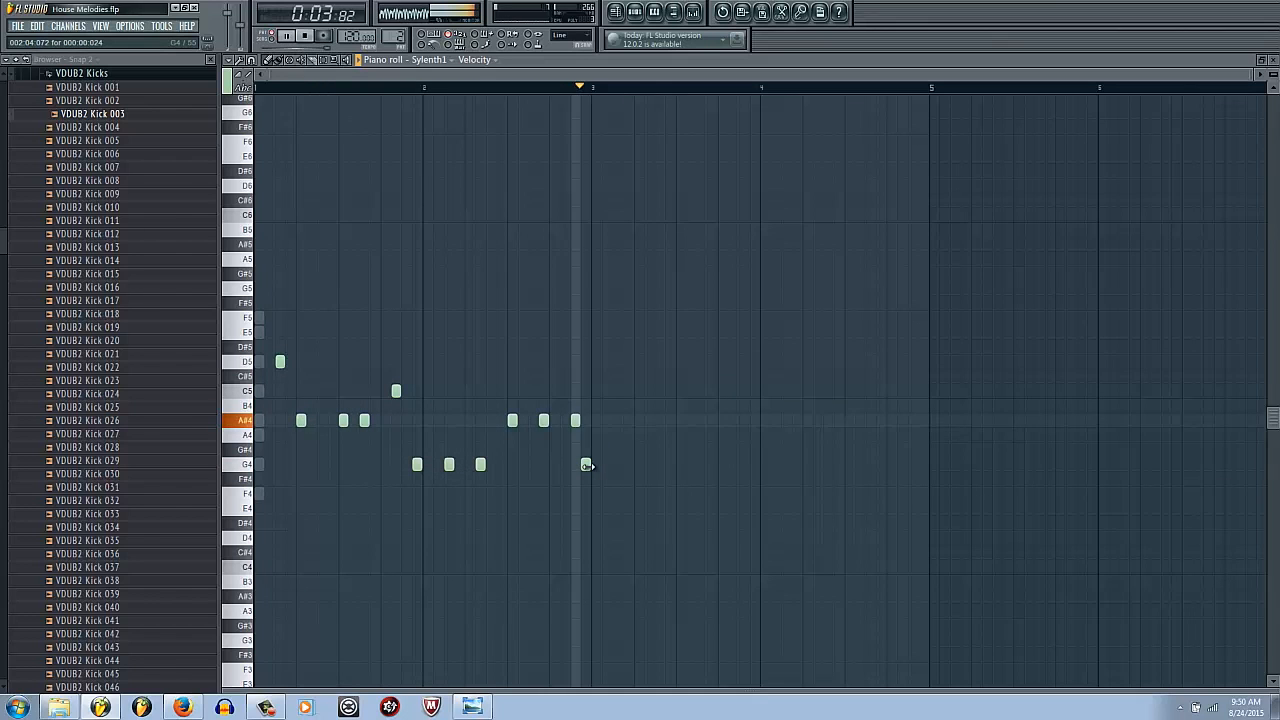
{"action": "left_click_drag", "start_coordinate": [587, 466], "coordinate": [586, 391]}
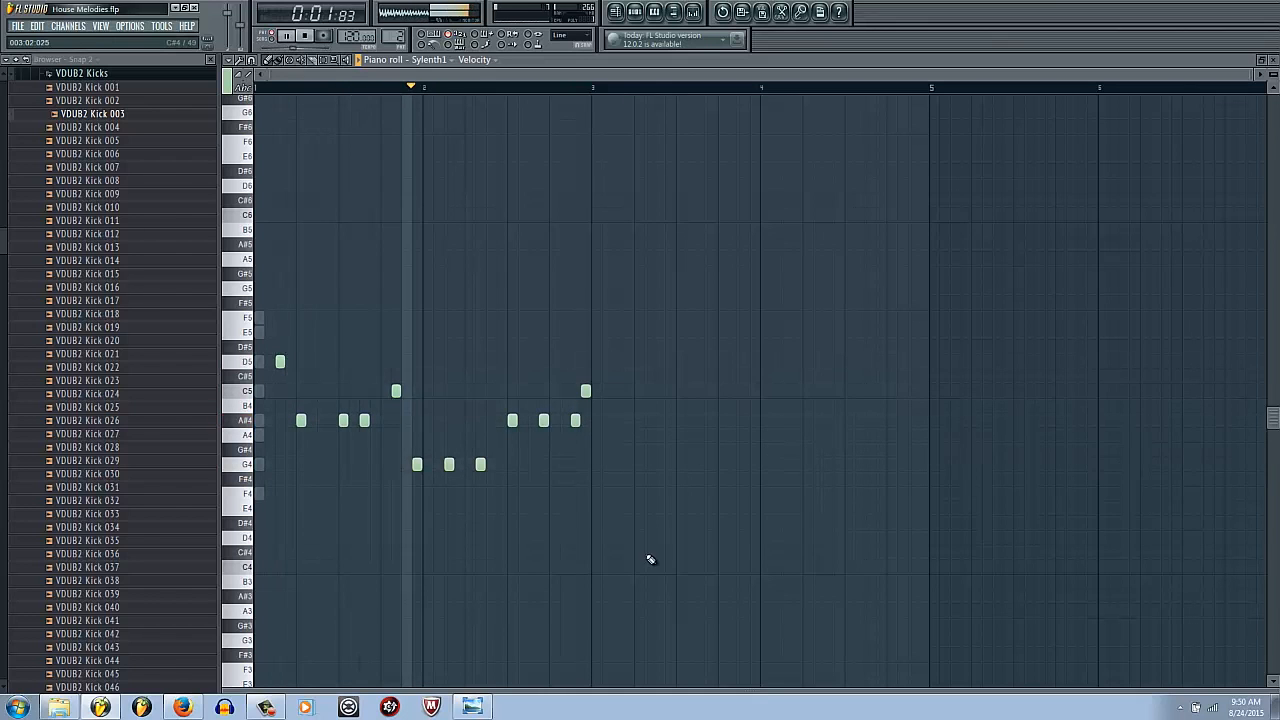
Copy the two-bar melody into bars 3 and 4, and play the result.
{"action": "left_click_drag", "start_coordinate": [650, 559], "coordinate": [166, 351]}
{"action": "left_click_drag", "start_coordinate": [301, 421], "coordinate": [634, 409]}
{"action": "key", "text": "space"}
{"action": "left_click", "coordinate": [304, 382]}
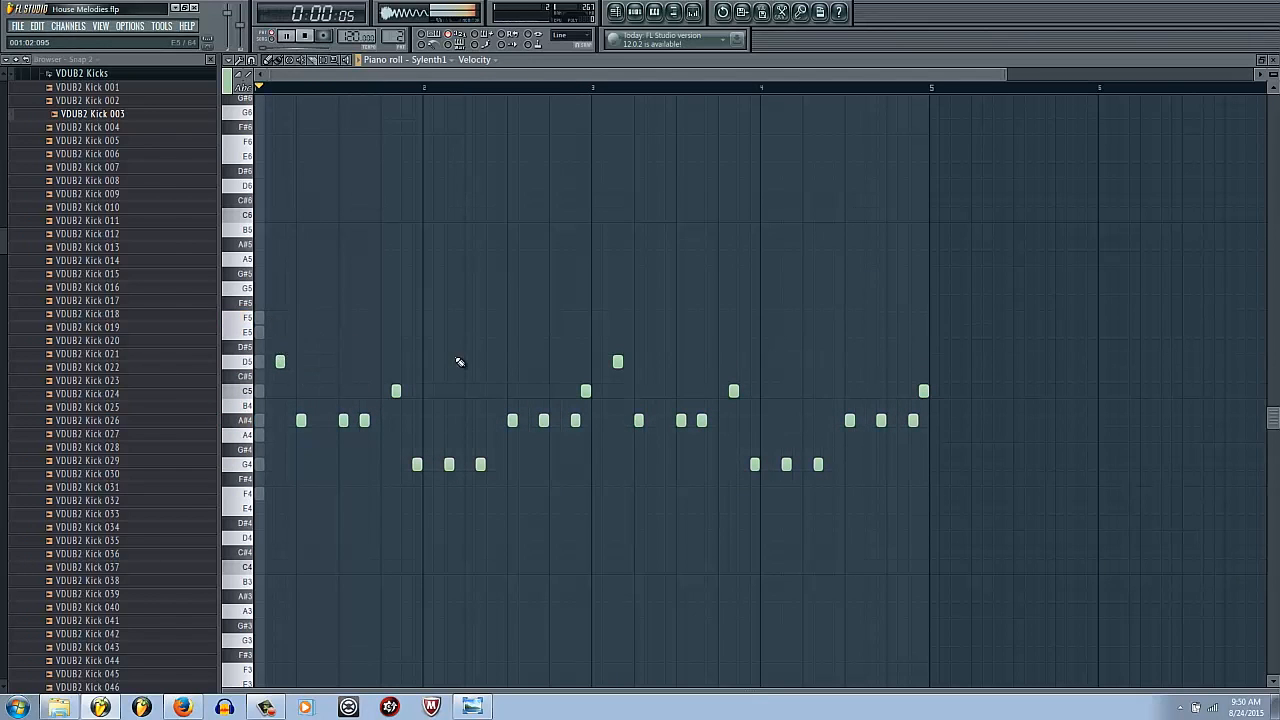
Raise bar 1's opening note to F5 and bar 3's opening note to D#5, checking the melody by playback.
{"action": "left_click_drag", "start_coordinate": [617, 361], "coordinate": [617, 347]}
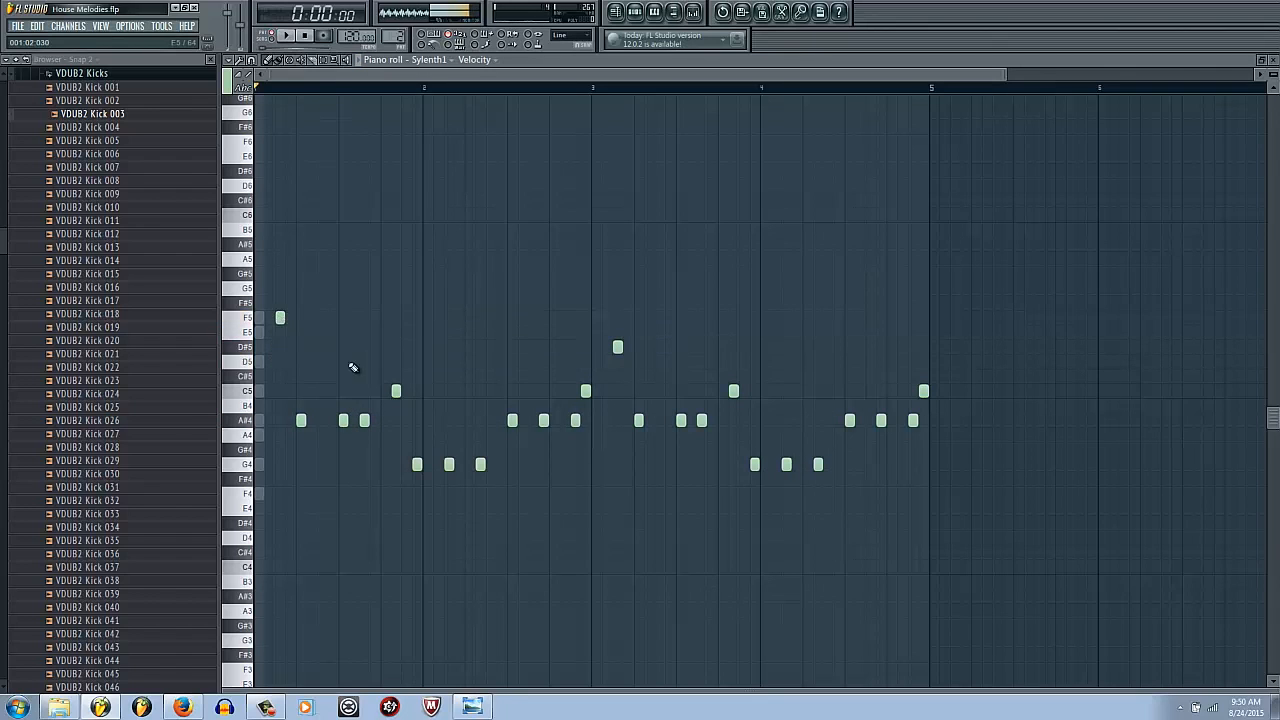
{"action": "key", "text": "space"}
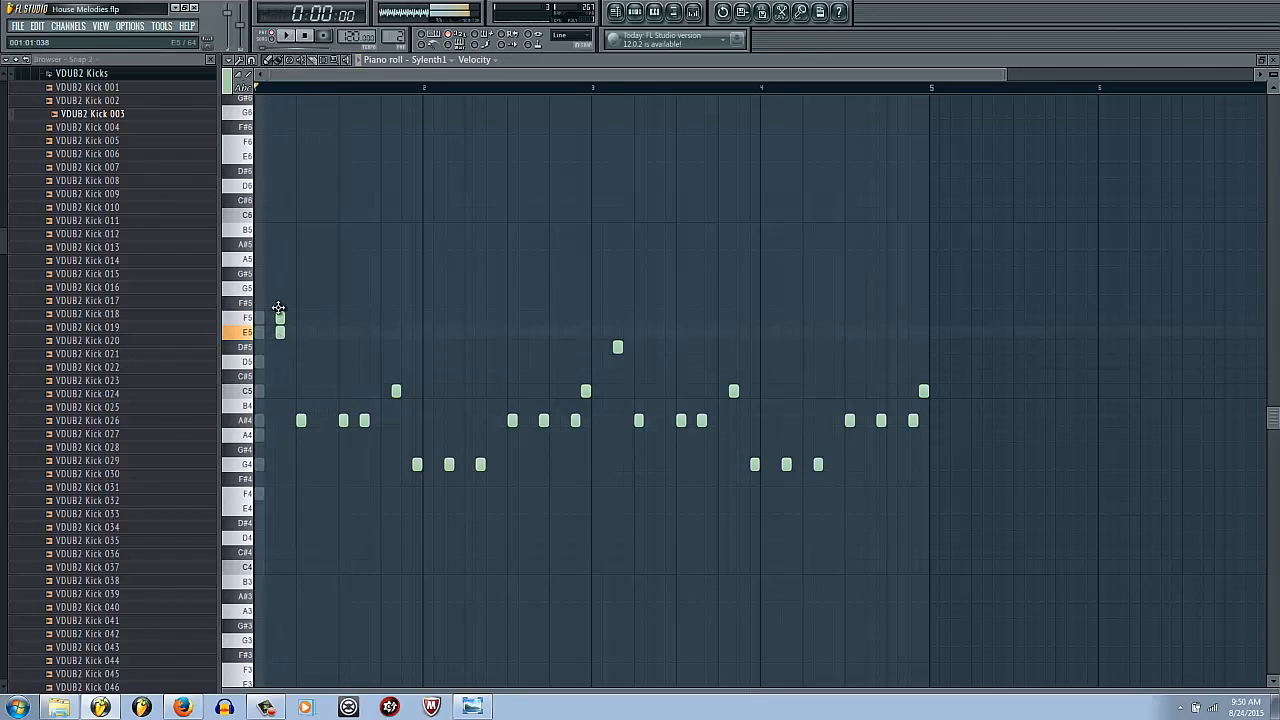
{"action": "key", "text": "space"}
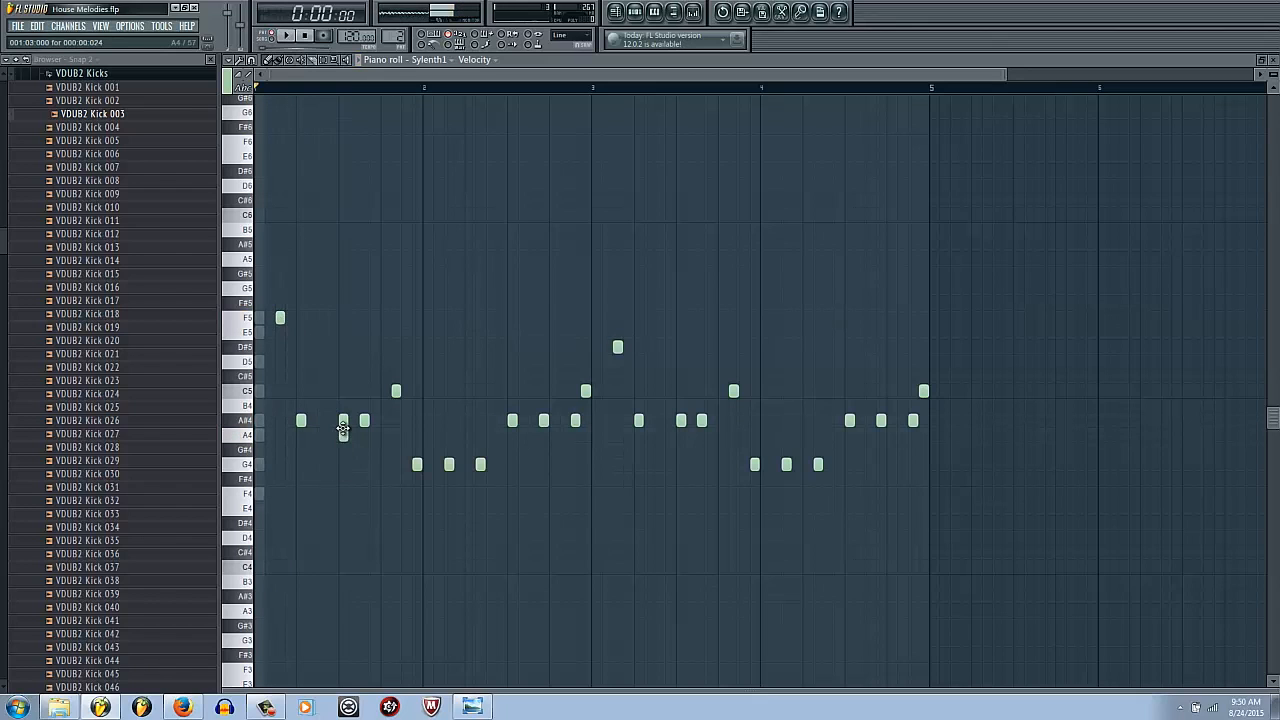
In bar 1, lower the two A#4 notes around beat 3 to A4 and the beat-4 C5 to A#4 while auditioning the melody.
{"action": "right_click", "coordinate": [343, 421]}
{"action": "key", "text": "space"}
{"action": "left_click", "coordinate": [364, 435]}
{"action": "right_click", "coordinate": [364, 421]}
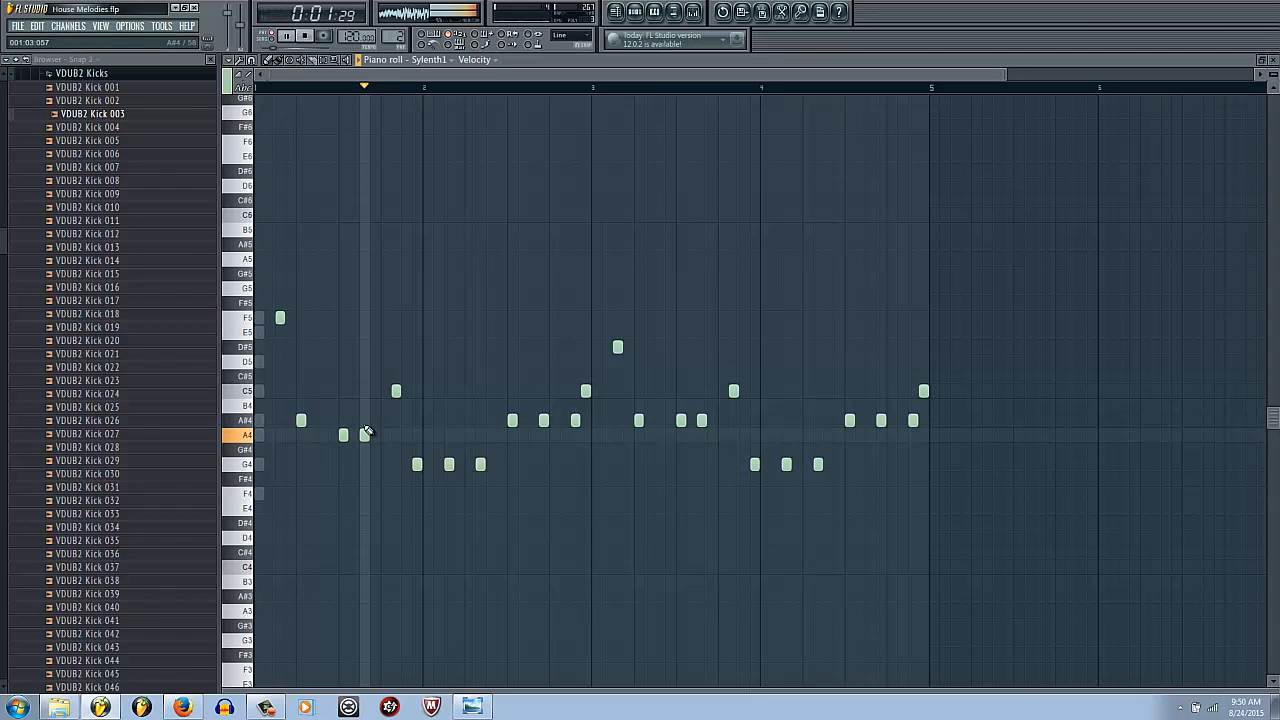
{"action": "key", "text": "space"}
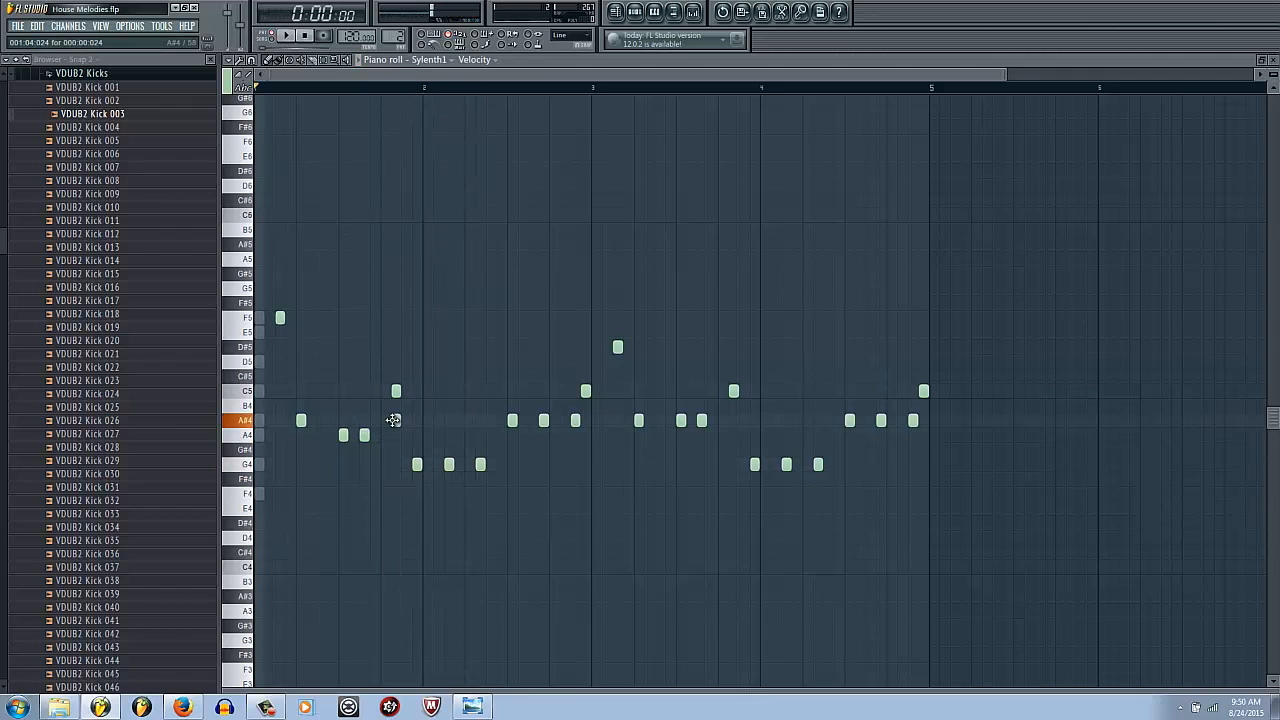
{"action": "right_click", "coordinate": [396, 391]}
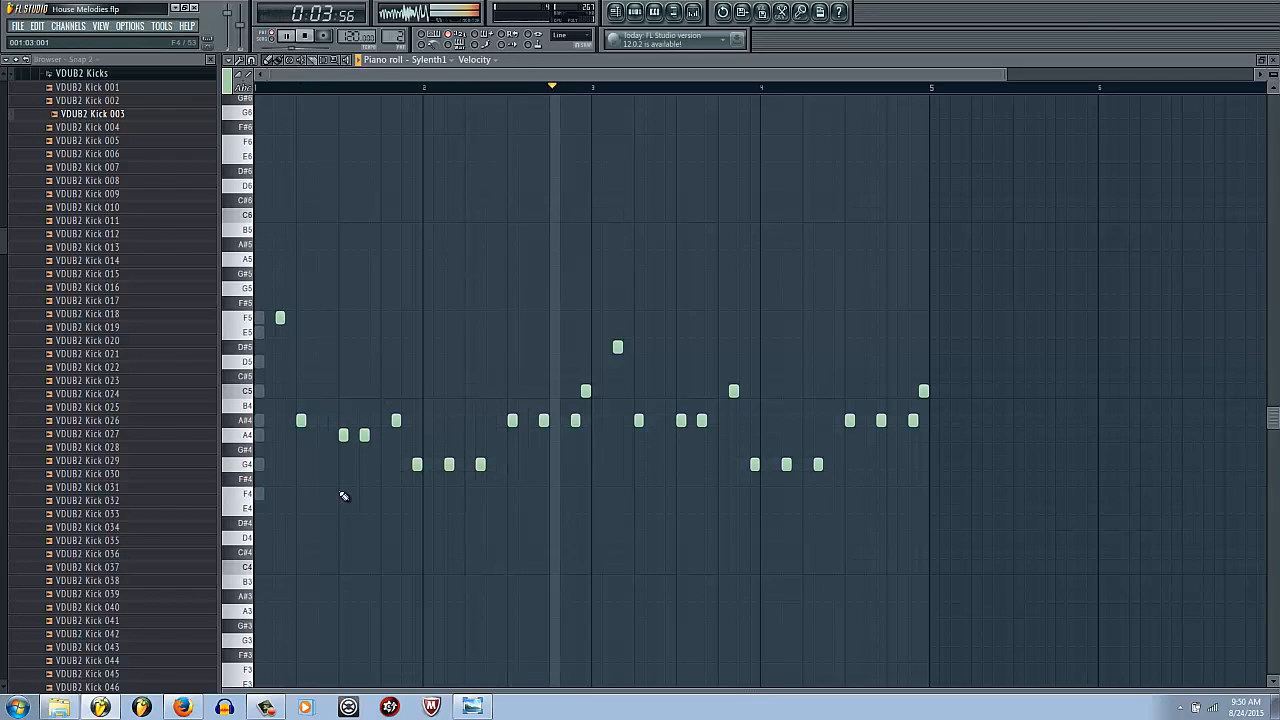
Raise bar 3's opening note to F5 and play the melody.
{"action": "key", "text": "space"}
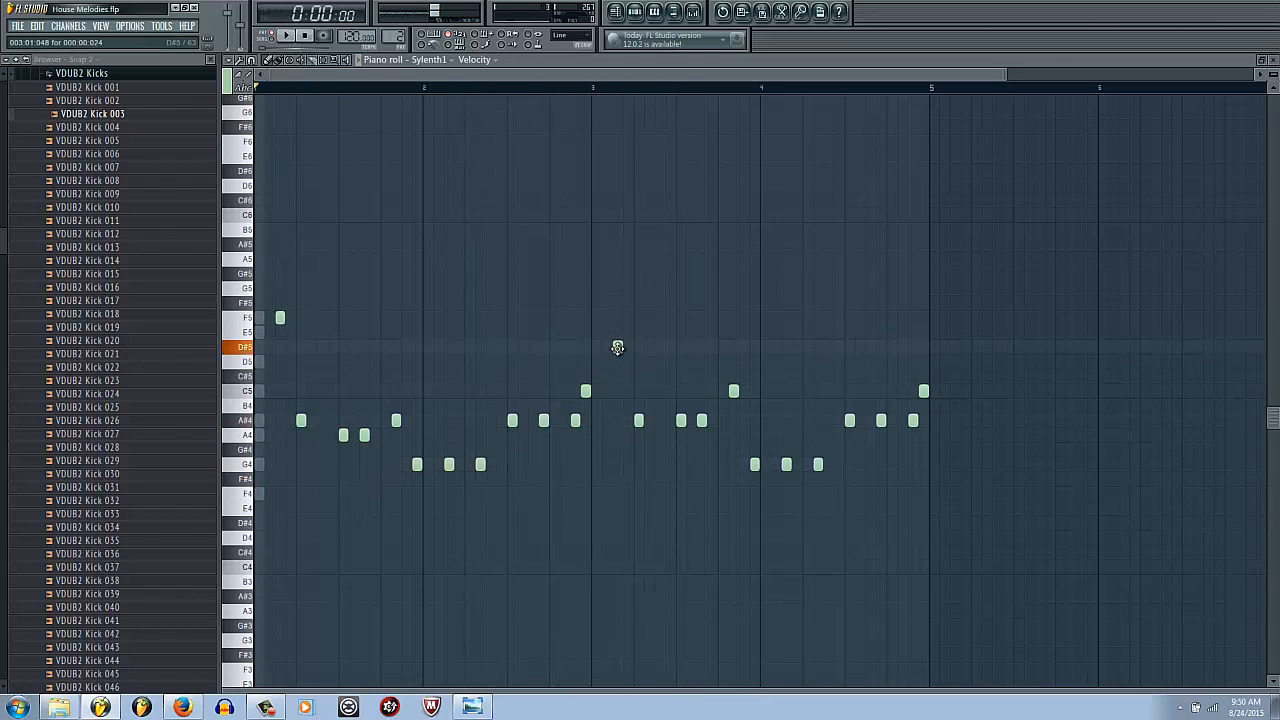
{"action": "left_click", "coordinate": [619, 316]}
{"action": "key", "text": "space"}
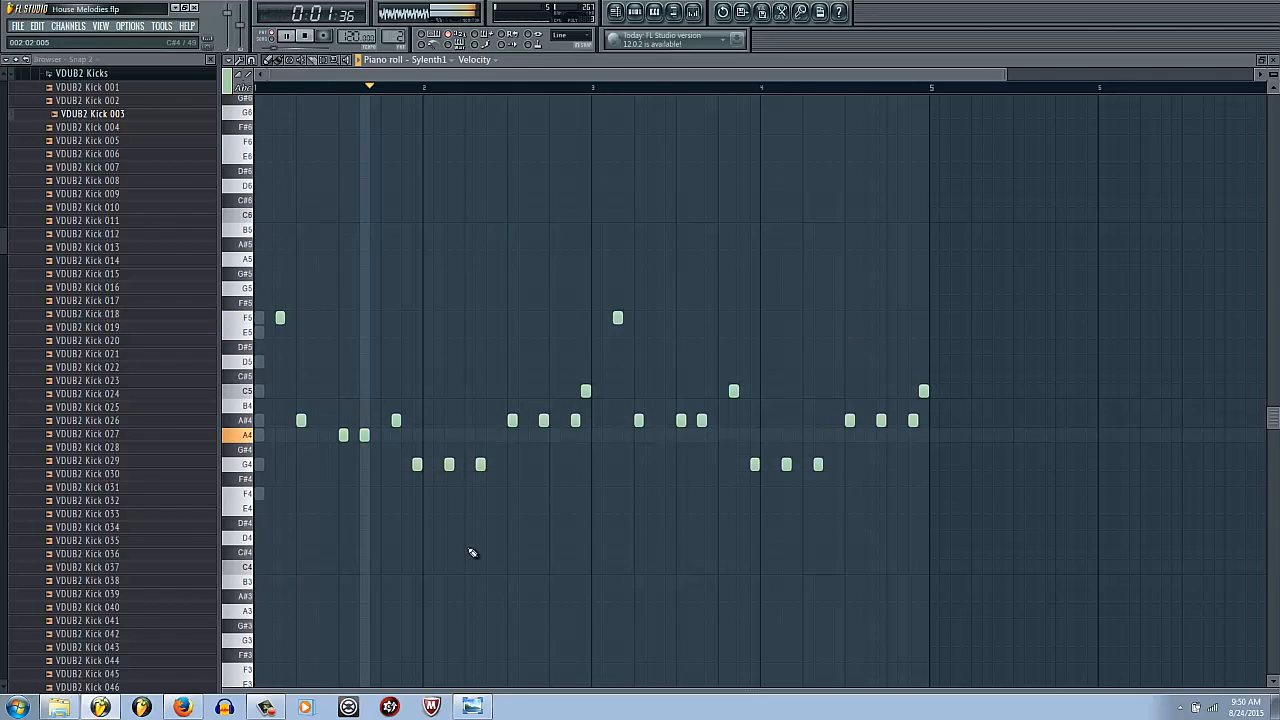
Replace bar 2's three A#4 notes with two F4 notes and a G4, and its closing C5 with A#4, trying F4 as the third note.
{"action": "key", "text": "space"}
{"action": "left_click", "coordinate": [543, 494]}
{"action": "left_click", "coordinate": [575, 494]}
{"action": "right_click", "coordinate": [576, 420]}
{"action": "right_click", "coordinate": [544, 420]}
{"action": "right_click", "coordinate": [512, 420]}
{"action": "key", "text": "space"}
{"action": "key", "text": "space"}
{"action": "right_click", "coordinate": [575, 494]}
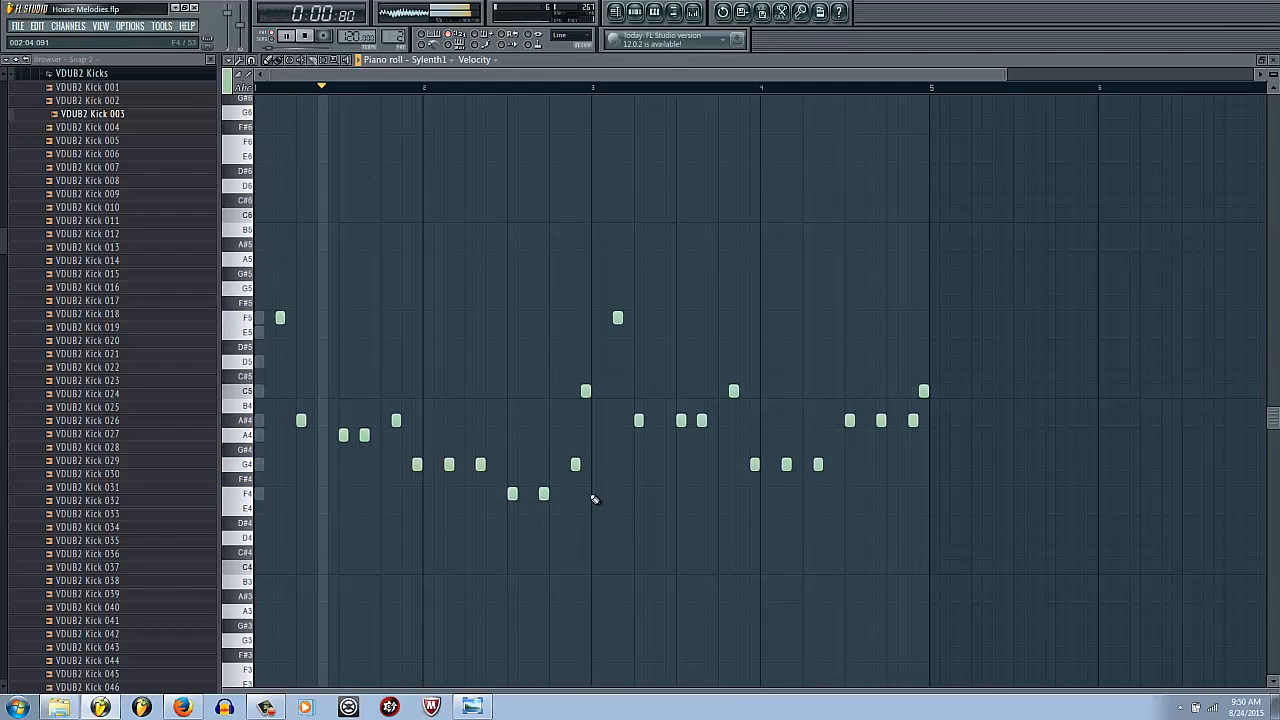
{"action": "left_click", "coordinate": [585, 421]}
{"action": "right_click", "coordinate": [586, 392]}
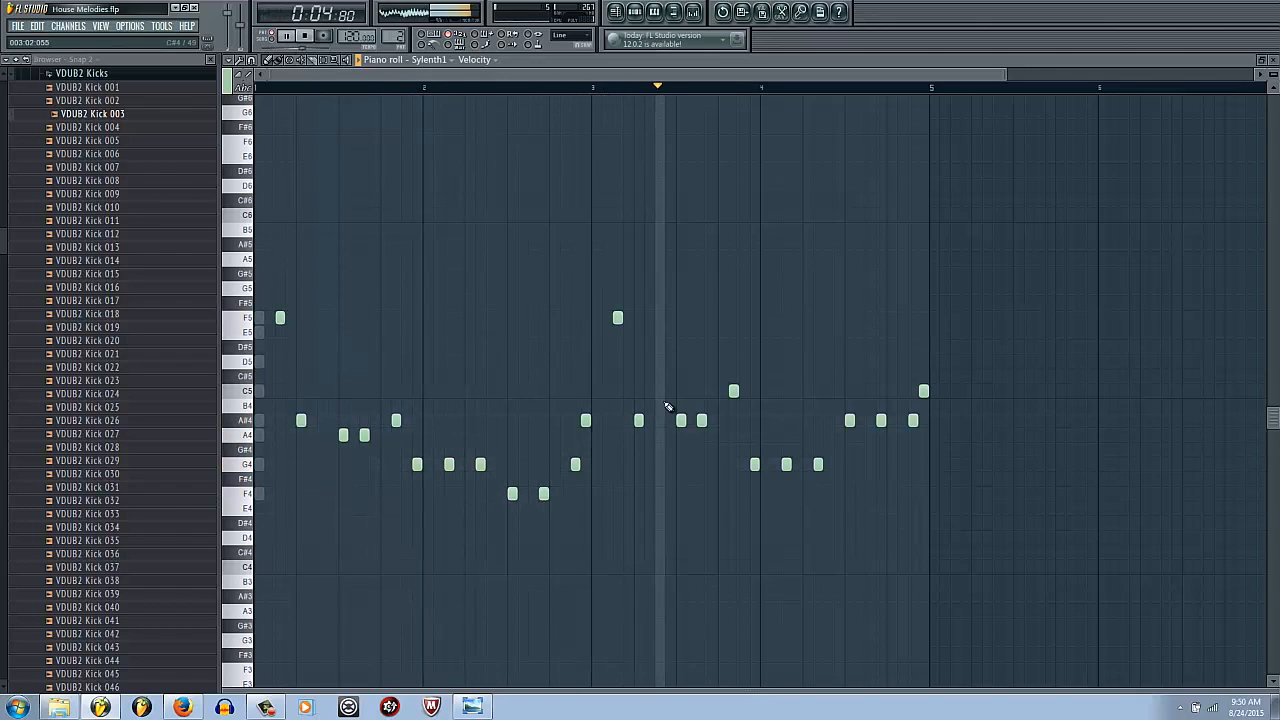
Try C5 as bar 3's opening note, return it to F5, and lower the pair of A#4 notes around beat 3 to A4.
{"action": "right_click", "coordinate": [618, 318]}
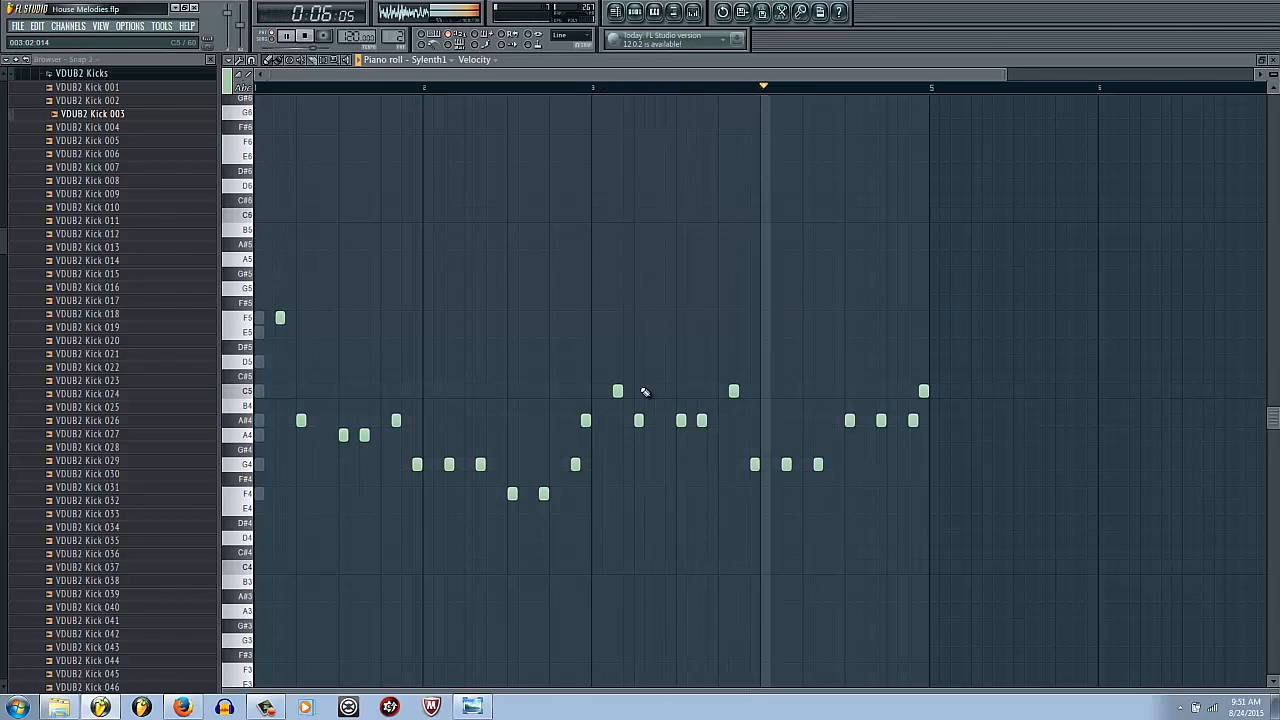
{"action": "left_click_drag", "start_coordinate": [616, 389], "coordinate": [614, 317]}
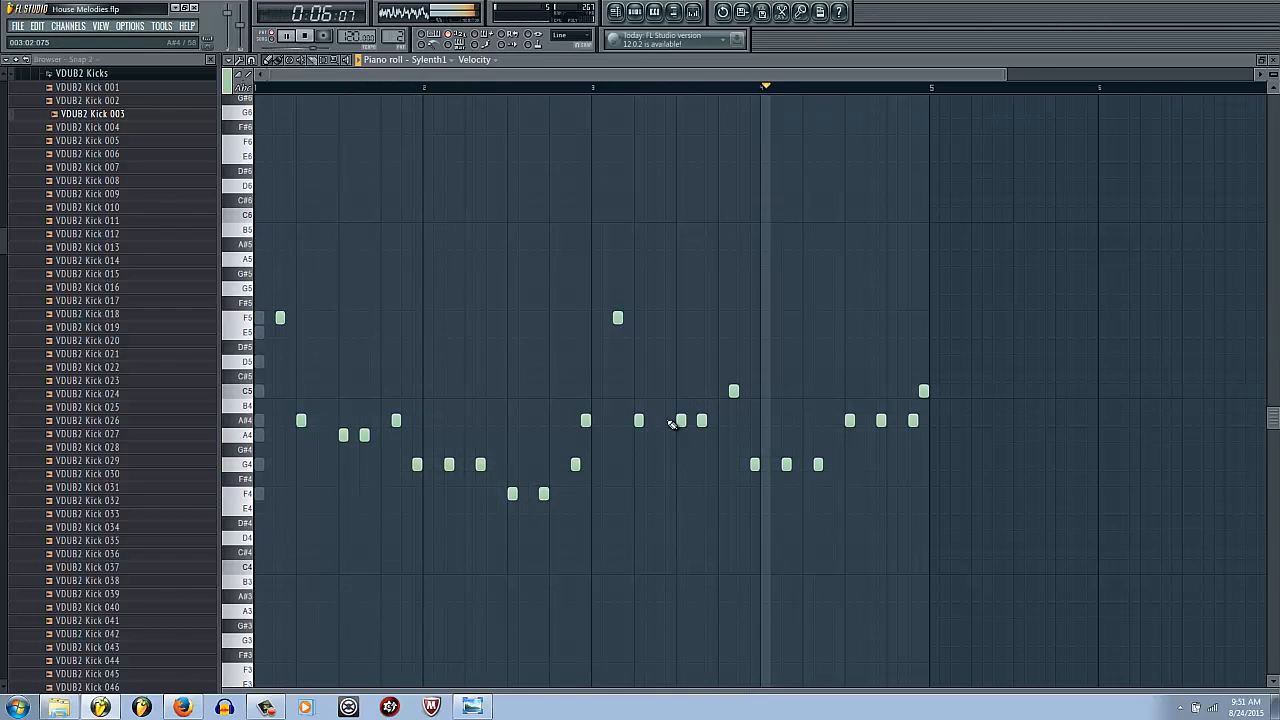
{"action": "left_click", "coordinate": [712, 420]}
{"action": "right_click", "coordinate": [712, 421]}
{"action": "left_click_drag", "start_coordinate": [715, 436], "coordinate": [681, 441]}
{"action": "left_click", "coordinate": [688, 469], "text": "ctrl"}
Copy the four-bar melody into bars 5 to 8.
{"action": "scroll", "coordinate": [717, 530], "scroll_direction": "down", "scroll_amount": 3}
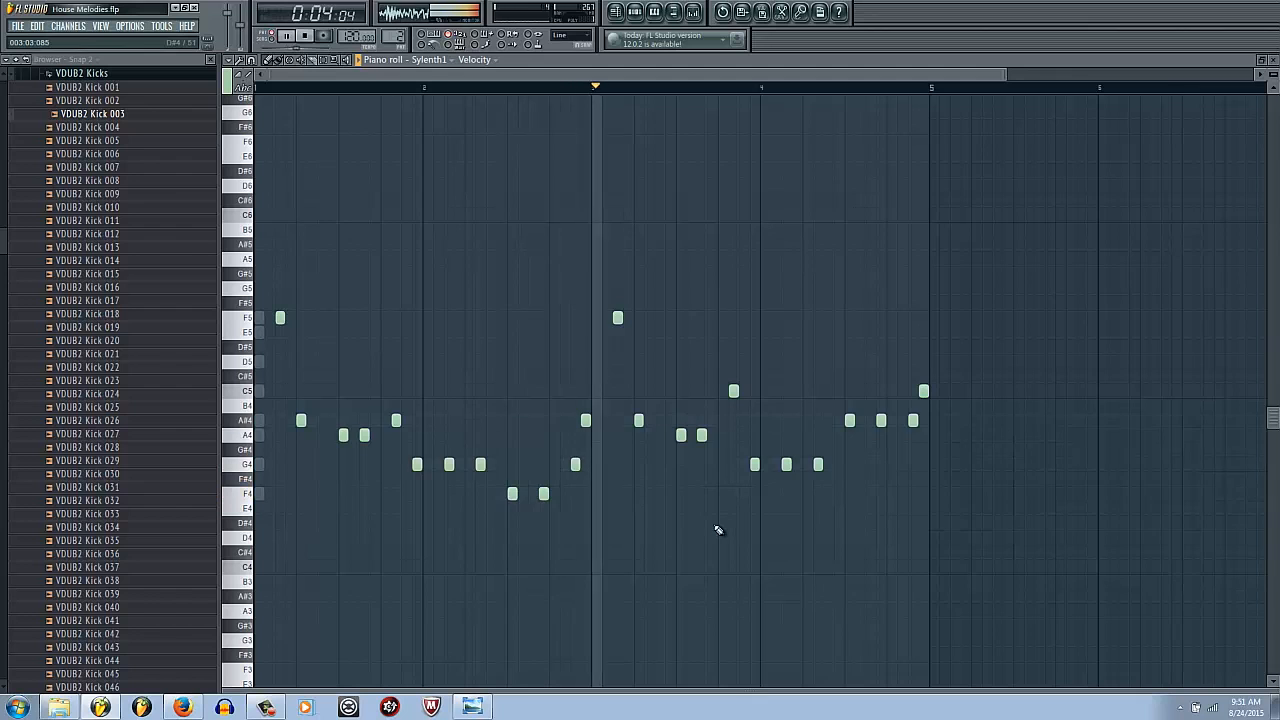
{"action": "left_click_drag", "start_coordinate": [866, 617], "coordinate": [190, 296]}
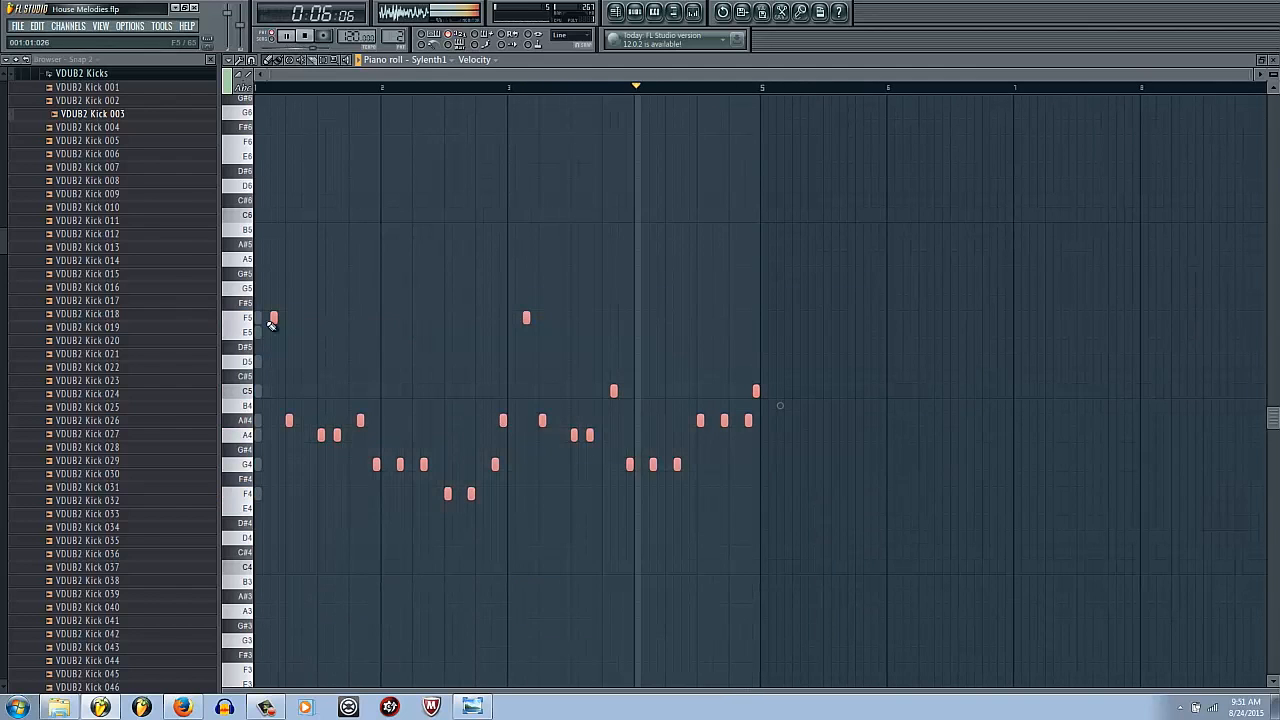
{"action": "key", "text": "ctrl+b"}
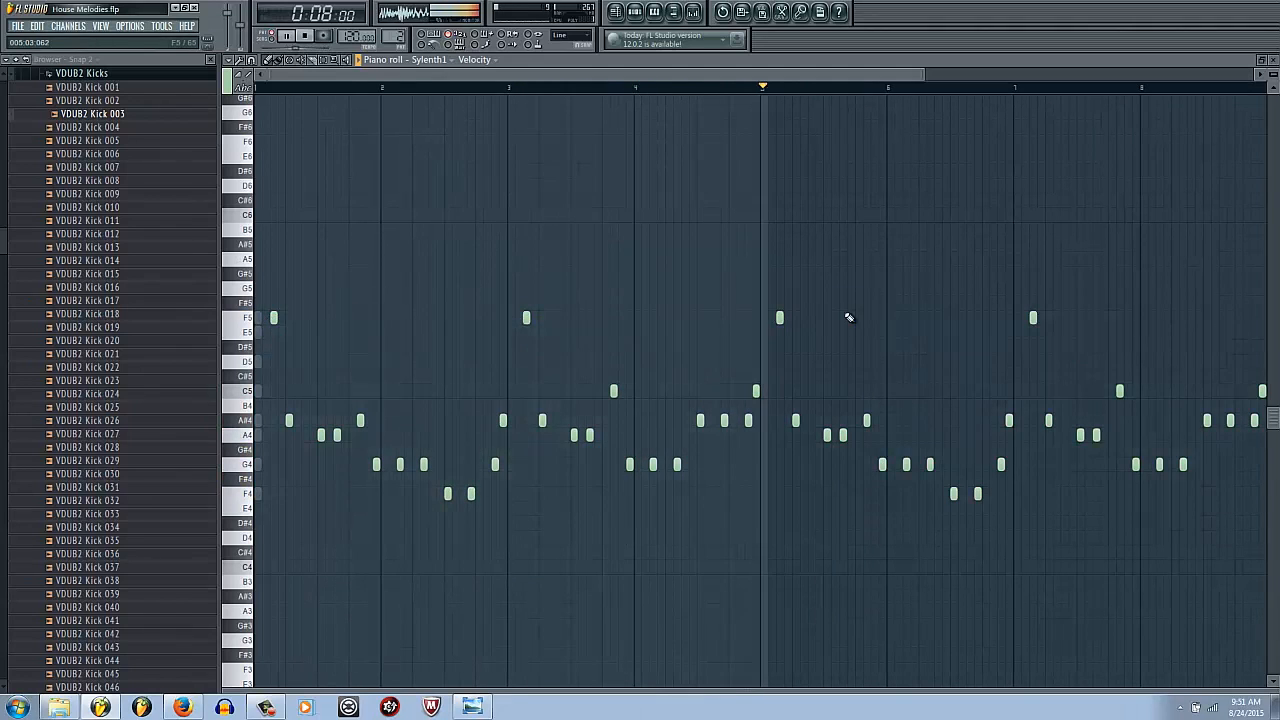
Double the melody in bars 5 to 8 with a copy one octave lower, and play the result.
{"action": "scroll", "coordinate": [808, 349], "scroll_direction": "down", "scroll_amount": 2}
{"action": "left_click_drag", "start_coordinate": [1053, 528], "coordinate": [603, 317]}
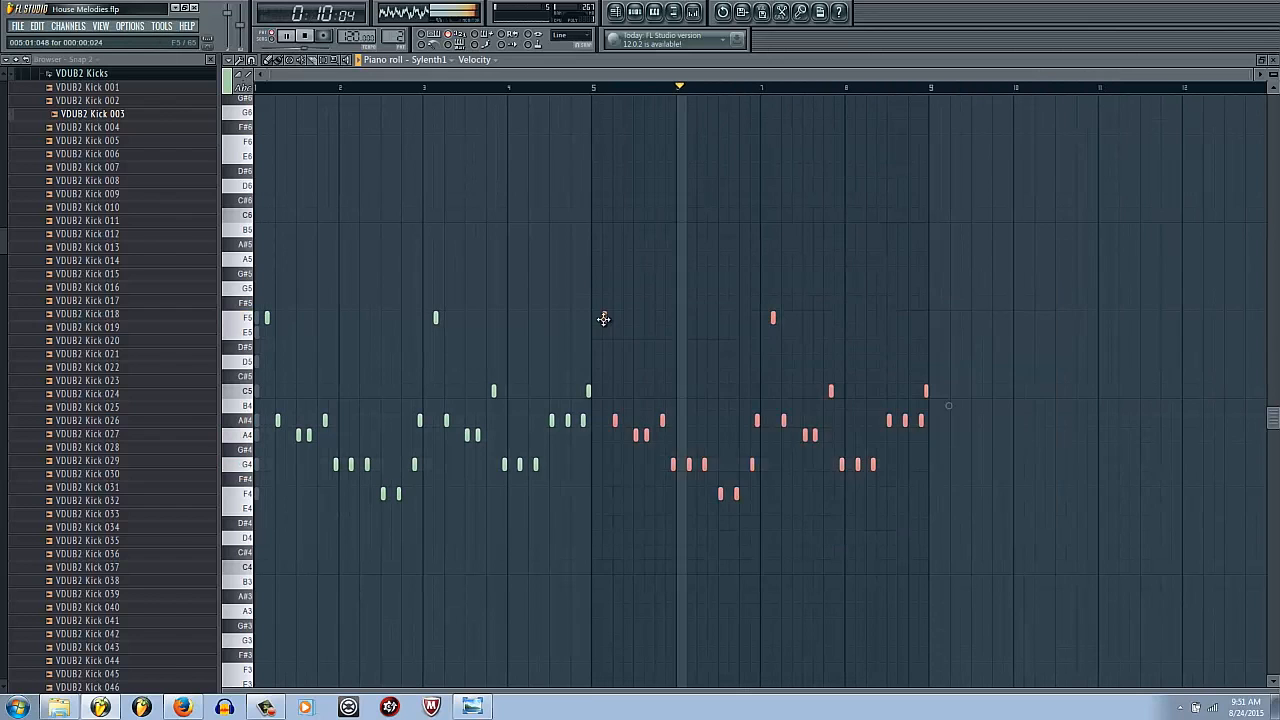
{"action": "key", "text": "space"}
{"action": "left_click_drag", "start_coordinate": [603, 317], "coordinate": [601, 507]}
{"action": "scroll", "coordinate": [480, 586], "scroll_direction": "up", "scroll_amount": 2}
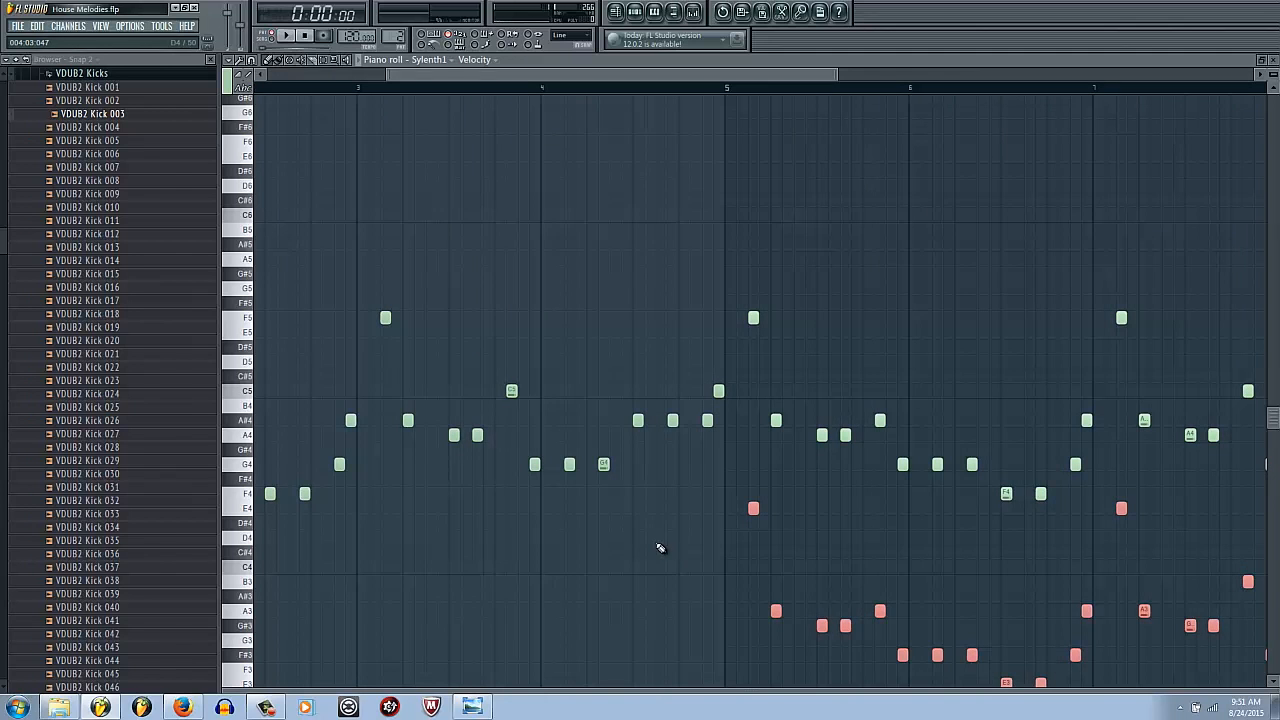
{"action": "scroll", "coordinate": [511, 579], "scroll_direction": "down", "scroll_amount": 3}
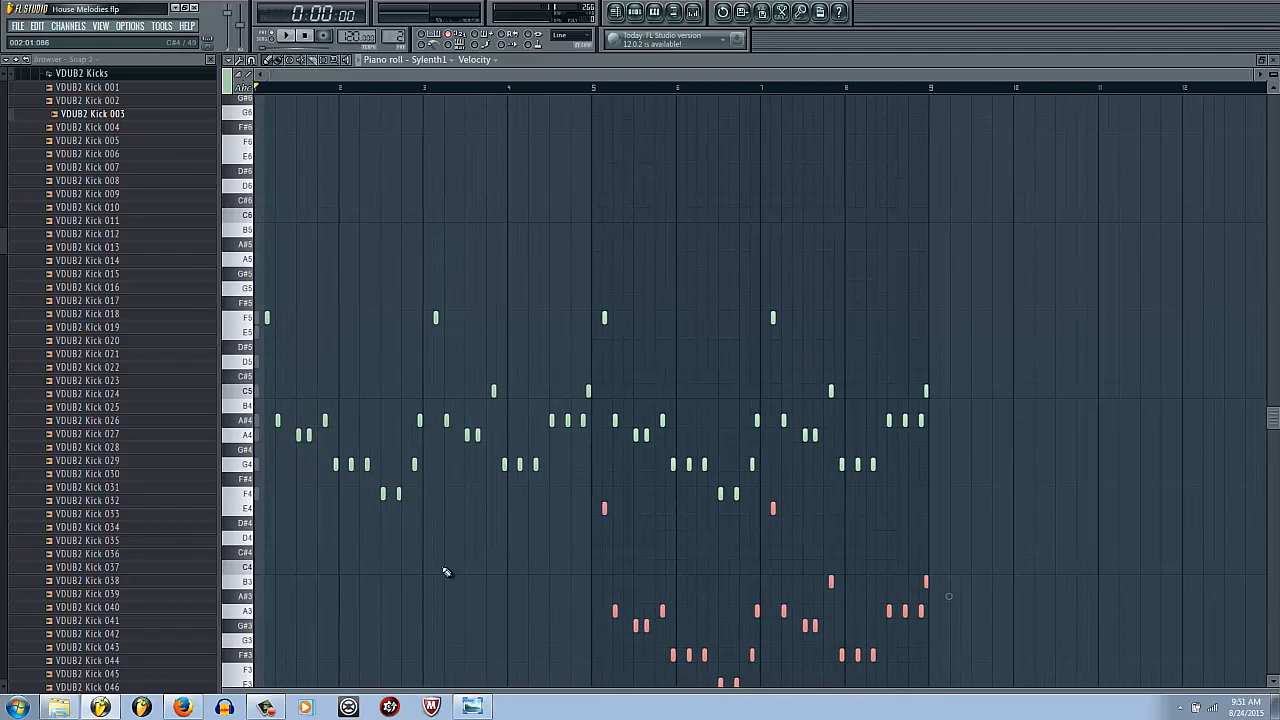
{"action": "scroll", "coordinate": [560, 576], "scroll_direction": "up", "scroll_amount": 3}
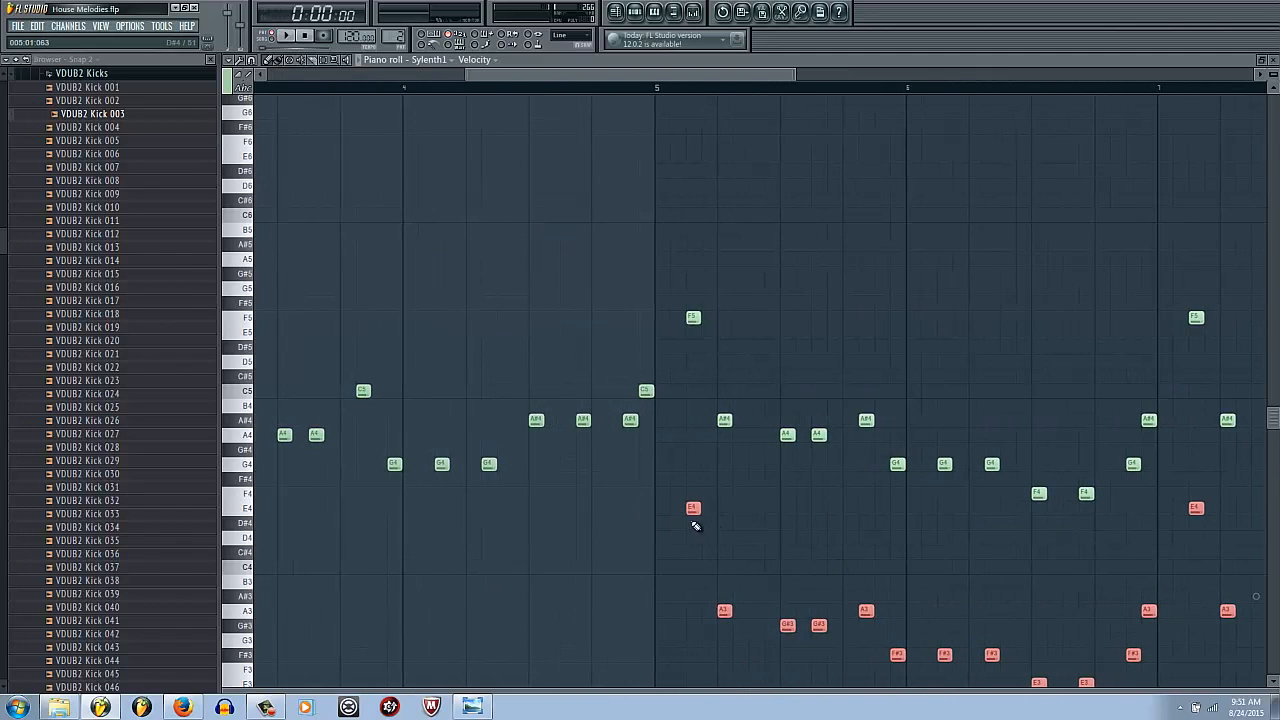
{"action": "left_click_drag", "start_coordinate": [692, 509], "coordinate": [692, 493]}
{"action": "key", "text": "space"}
{"action": "scroll", "coordinate": [689, 553], "scroll_direction": "down", "scroll_amount": 3}
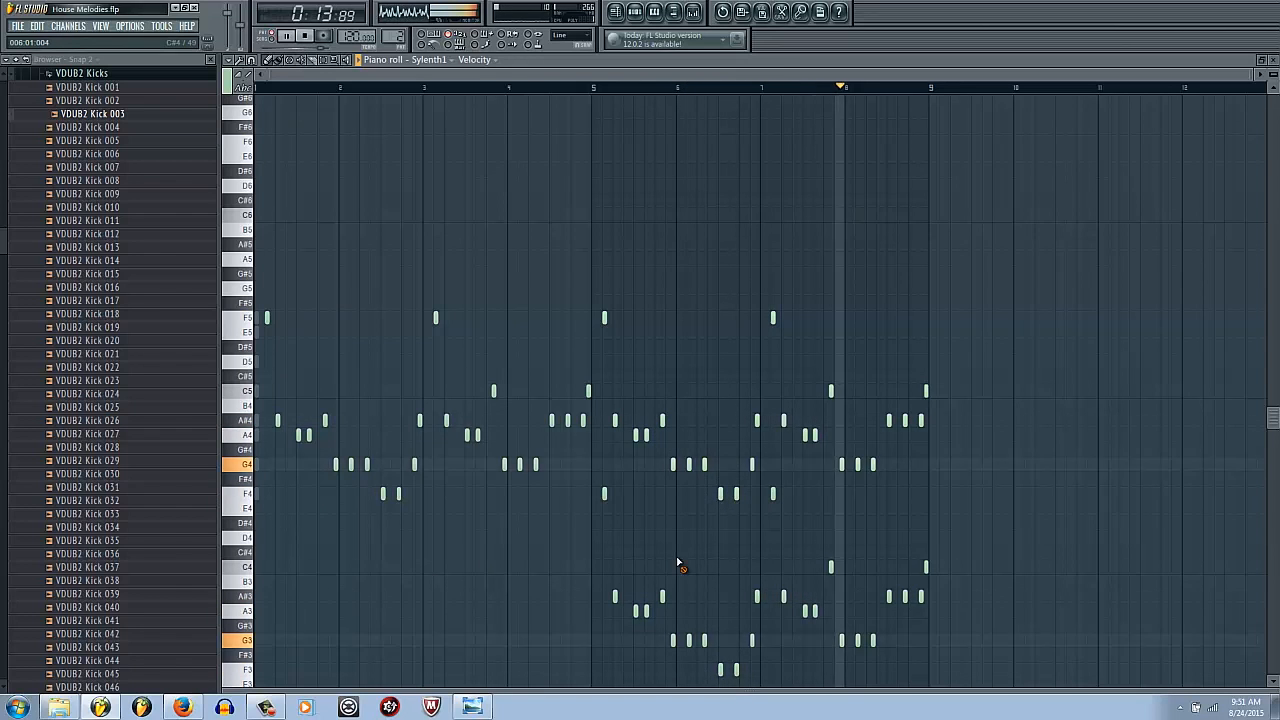
{"action": "key", "text": "F6"}
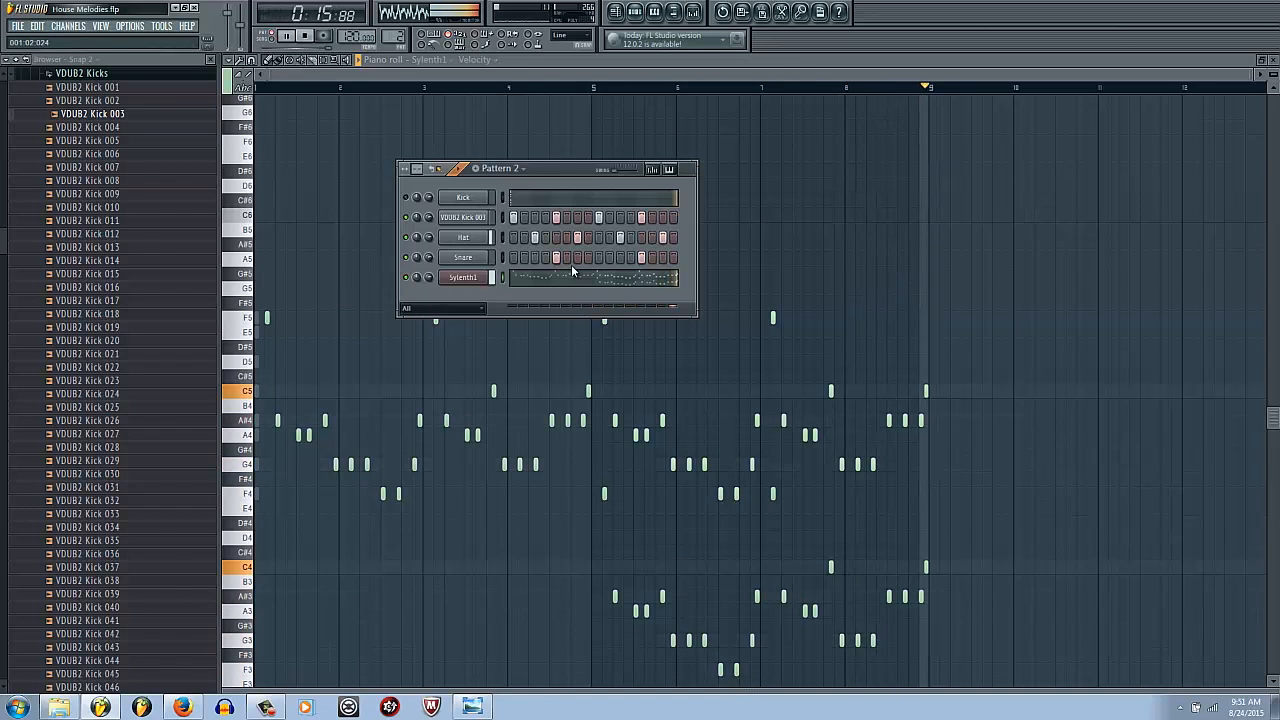
{"action": "key", "text": "F6"}
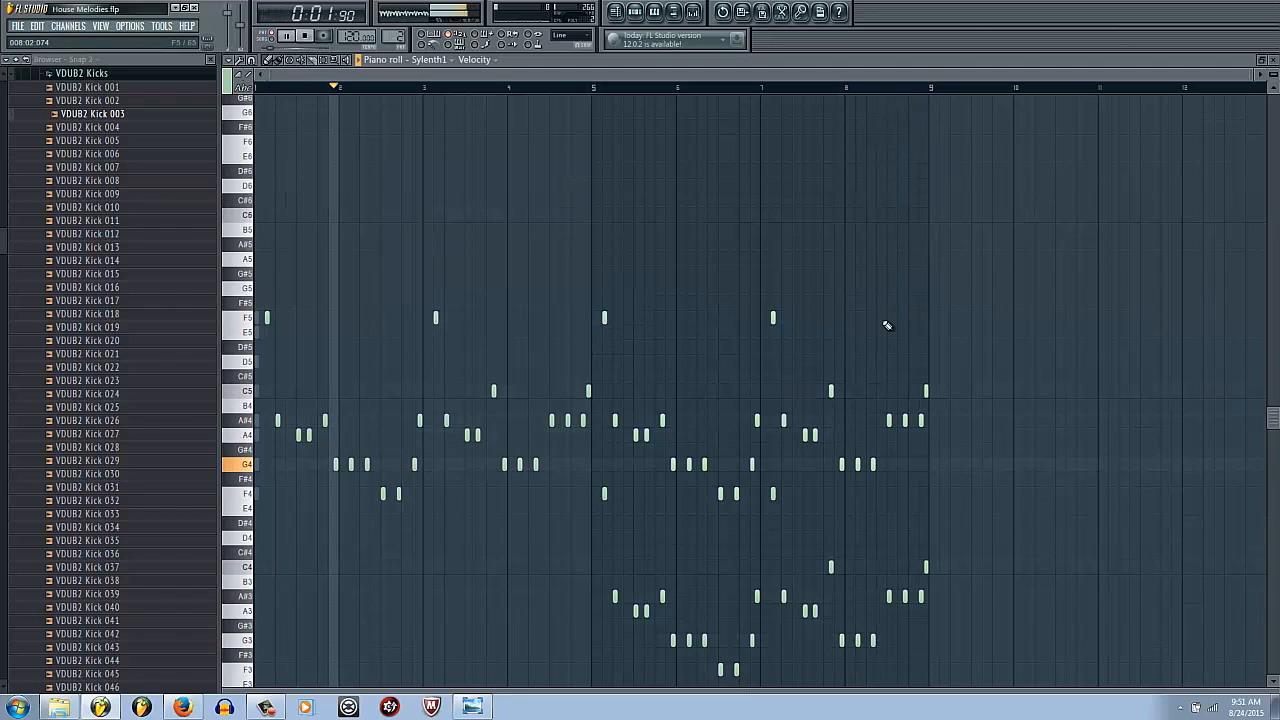
Delete the octave-lower notes from bars 5 to 8, leaving the F4 in bar 7, and stop playback.
{"action": "scroll", "coordinate": [884, 340], "scroll_direction": "down", "scroll_amount": 4}
{"action": "left_click_drag", "start_coordinate": [1131, 503], "coordinate": [602, 265]}
{"action": "left_click", "coordinate": [586, 414]}
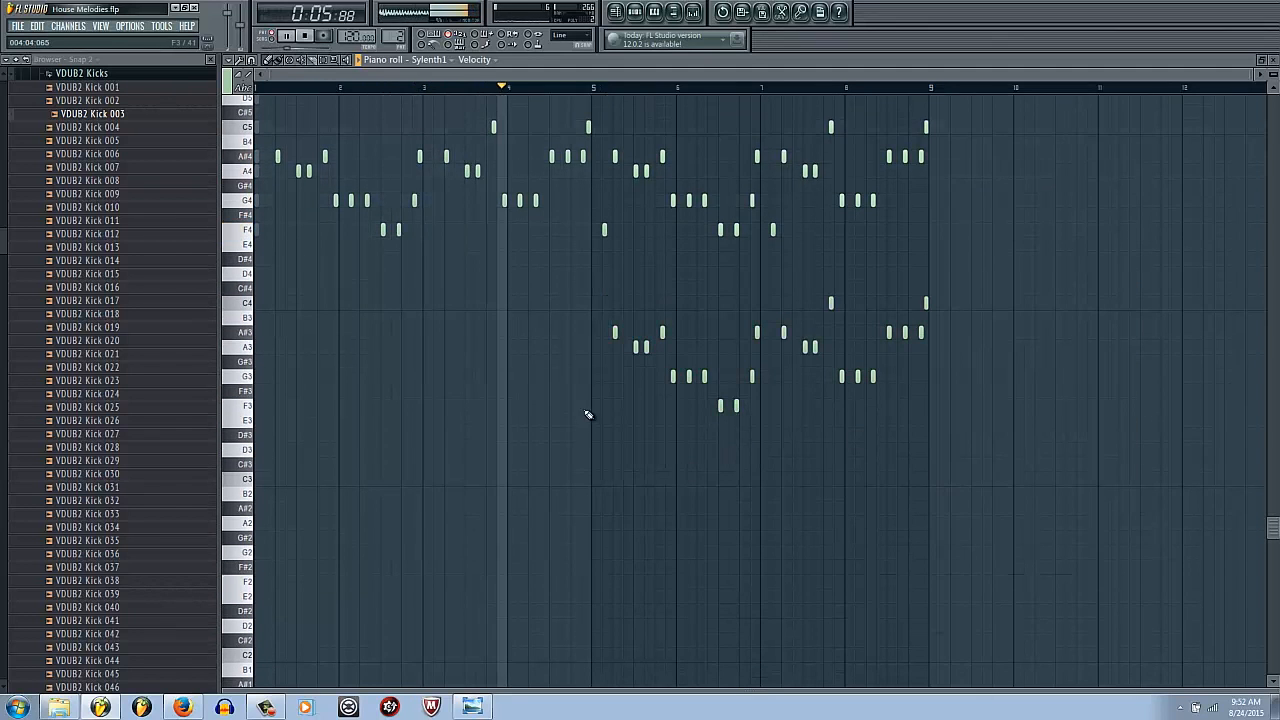
{"action": "scroll", "coordinate": [681, 523], "scroll_direction": "up", "scroll_amount": 2}
{"action": "right_click", "coordinate": [673, 466]}
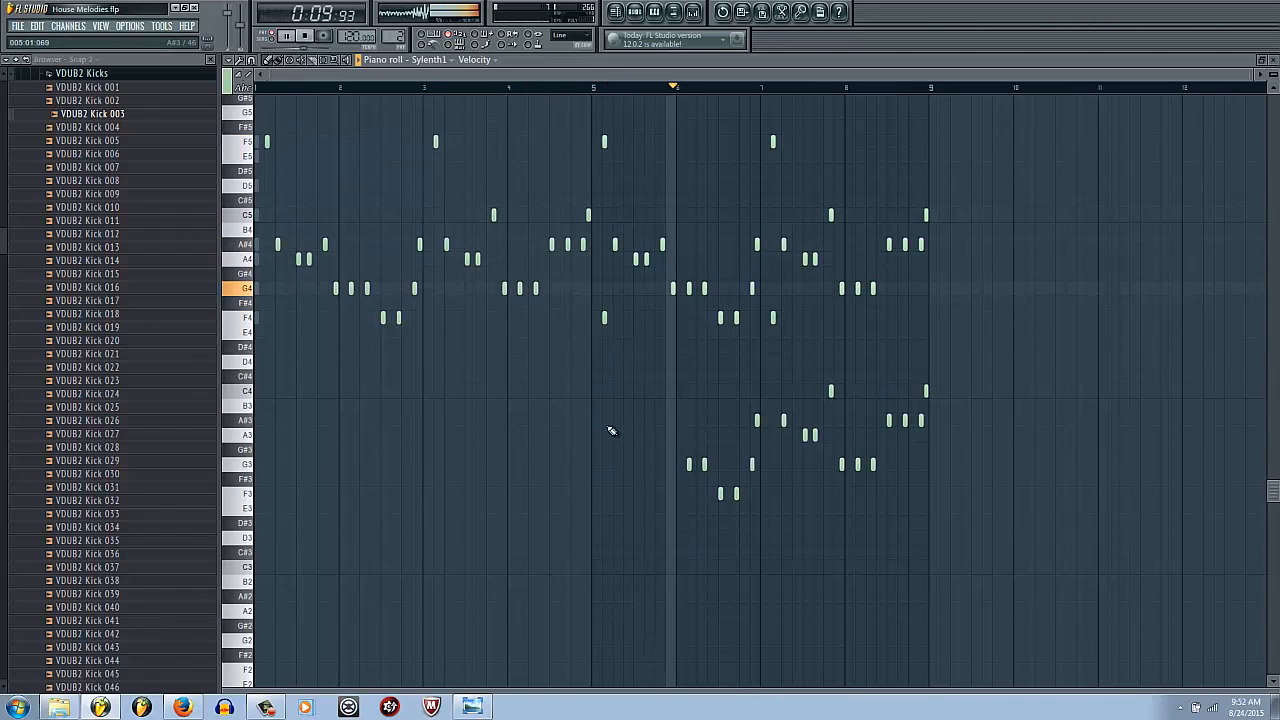
{"action": "left_click_drag", "start_coordinate": [1048, 602], "coordinate": [686, 388]}
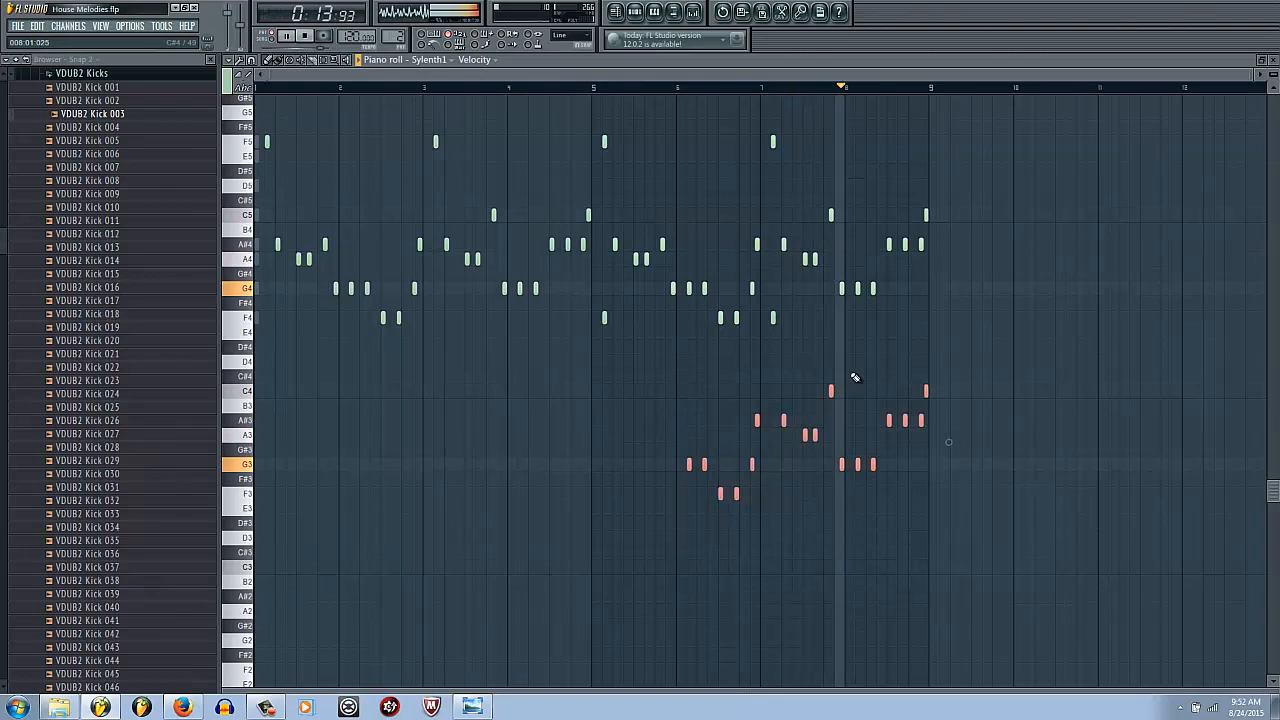
{"action": "key", "text": "Delete"}
{"action": "key", "text": "space"}
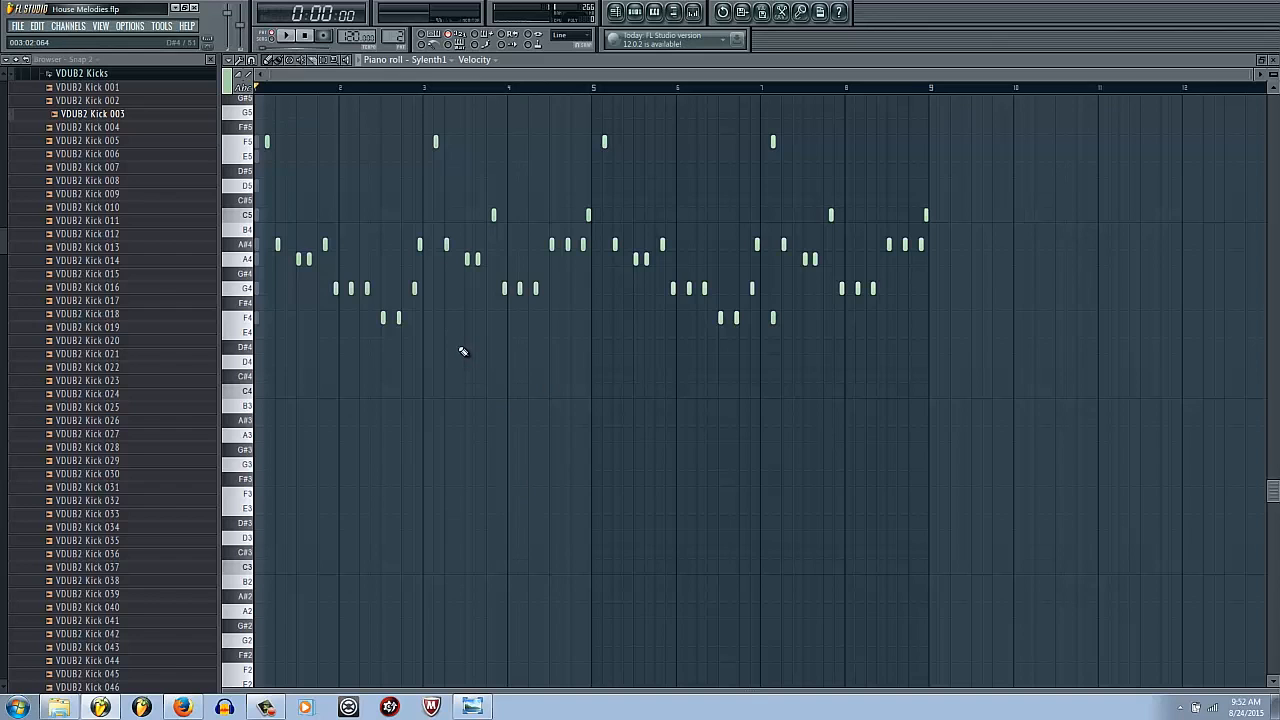
Switch to Windows Photo Viewer and place the circle-of-fifths key chart beside the piano roll for reference.
{"action": "scroll", "coordinate": [604, 461], "scroll_direction": "up", "scroll_amount": 2}
{"action": "scroll", "coordinate": [605, 465], "scroll_direction": "down", "scroll_amount": 2}
{"action": "key", "text": "F6"}
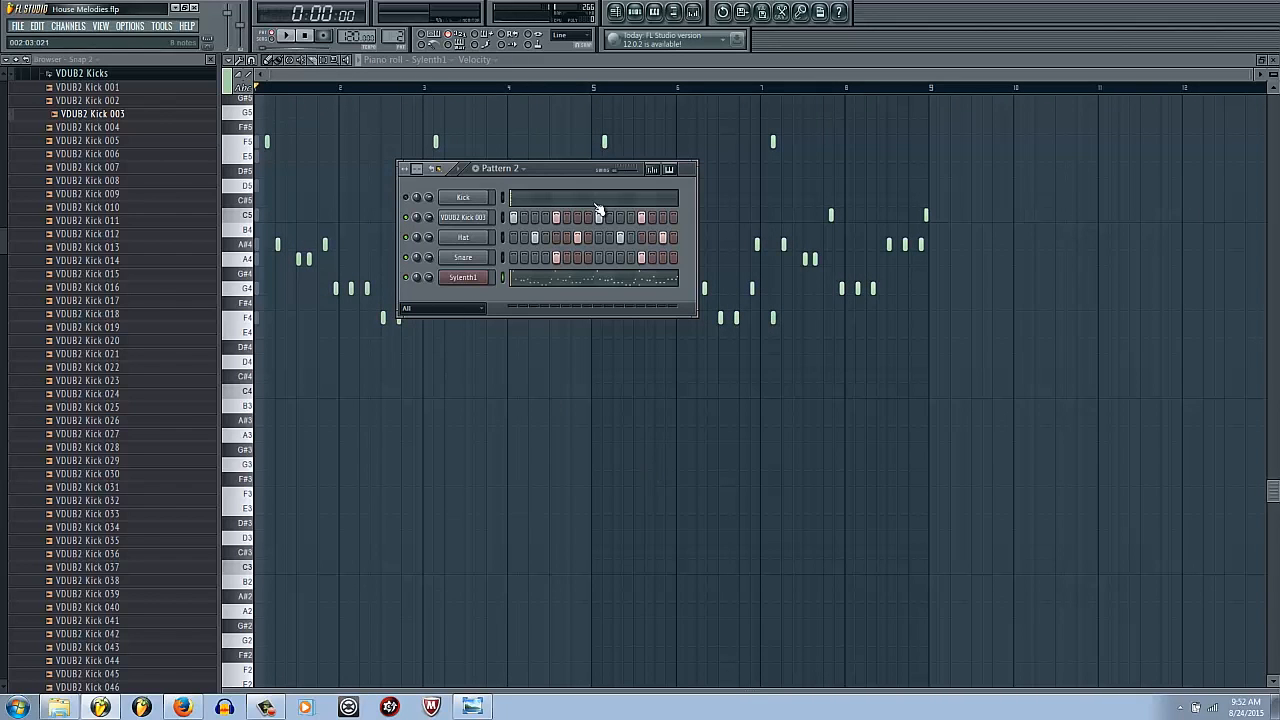
{"action": "mouse_move", "coordinate": [462, 711]}
{"action": "left_click", "coordinate": [463, 711]}
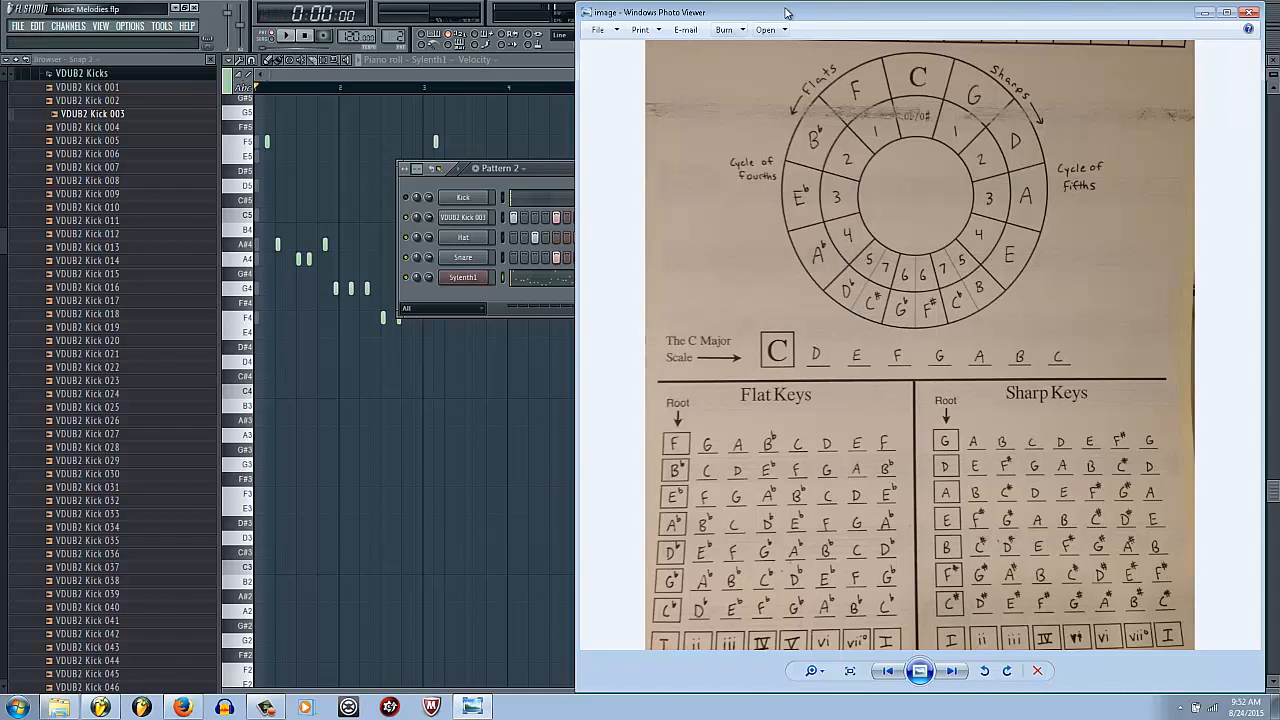
{"action": "left_click_drag", "start_coordinate": [781, 11], "coordinate": [797, 11]}
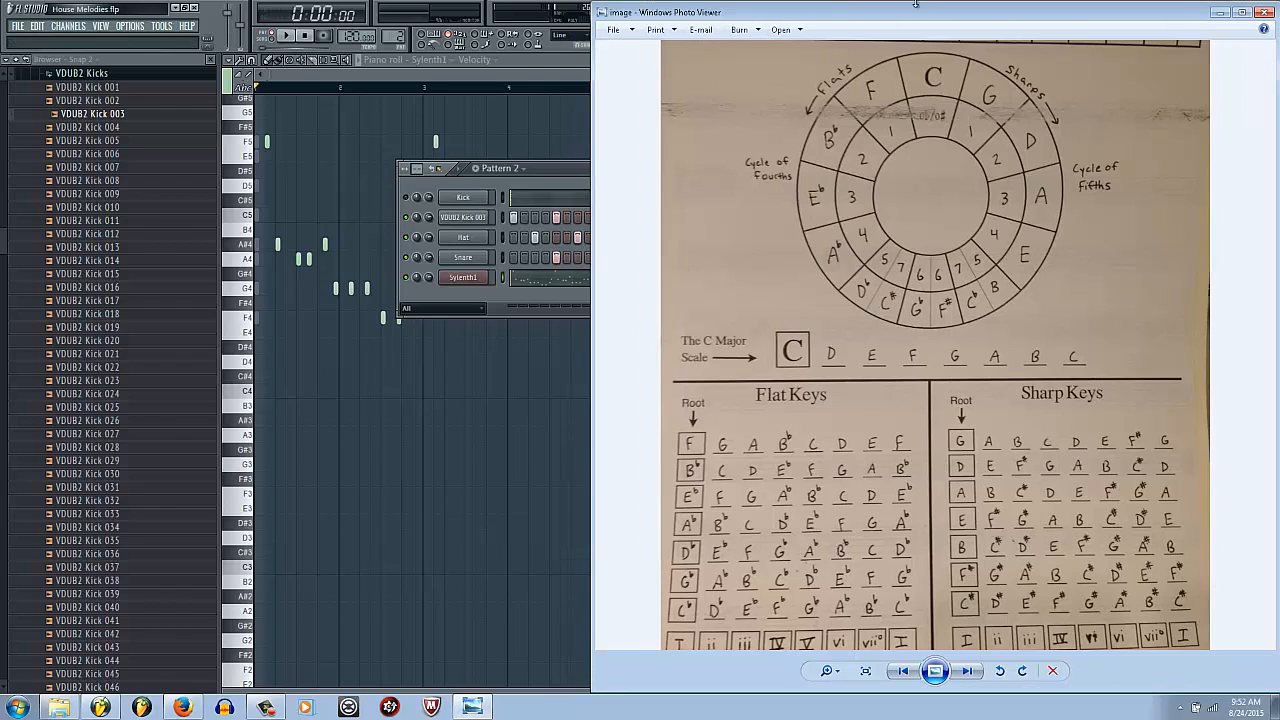